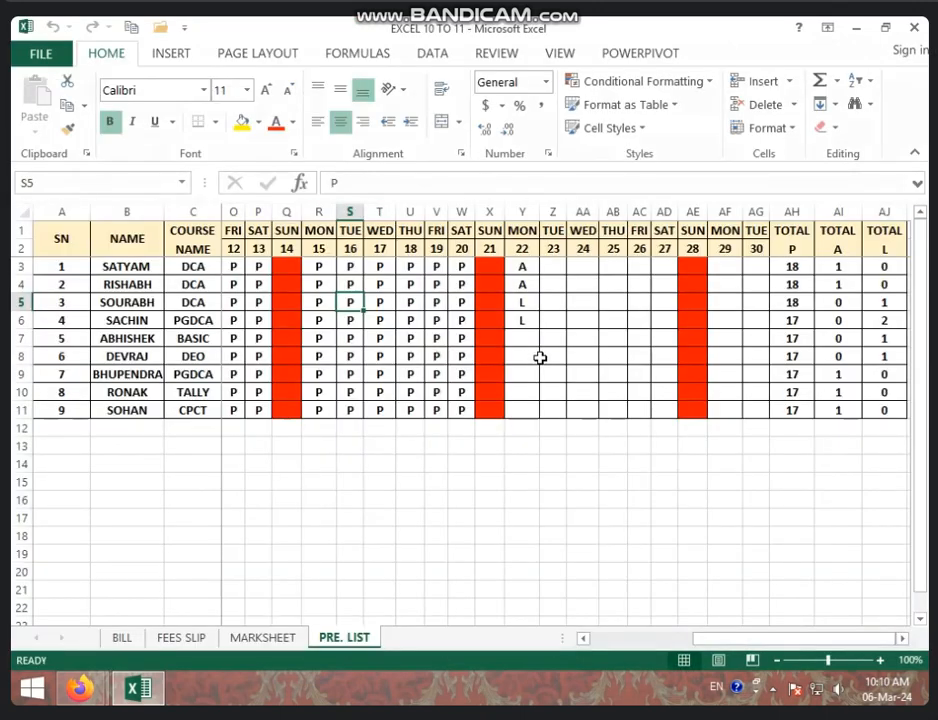
- Add a new blank worksheet directly after the BILL sheet
left_click(542, 357)
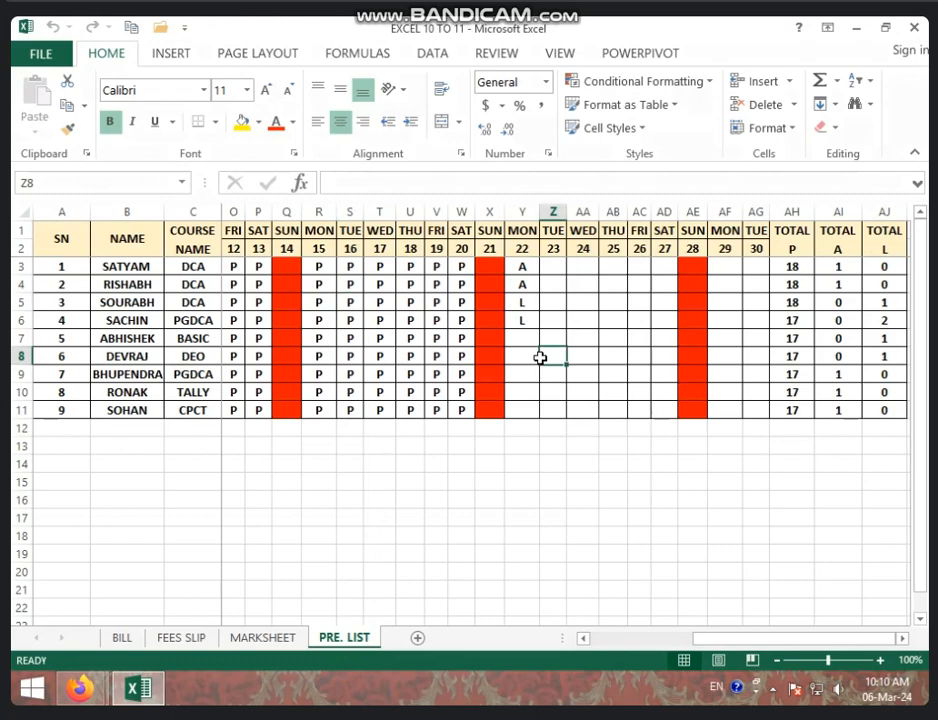
left_click(266, 638)
left_click(178, 639)
left_click(130, 639)
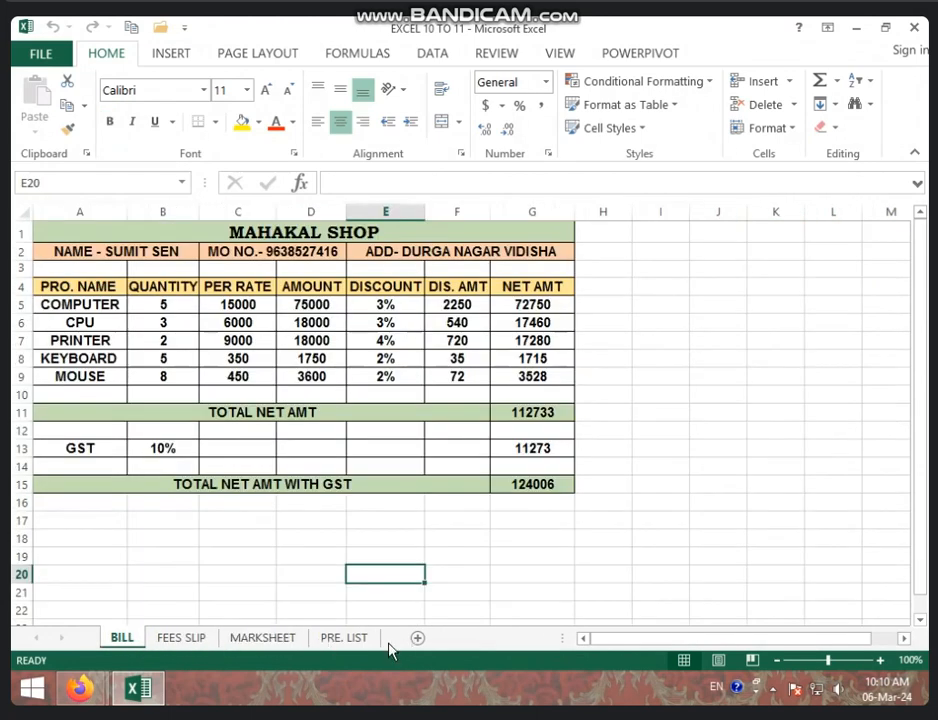
left_click(419, 639)
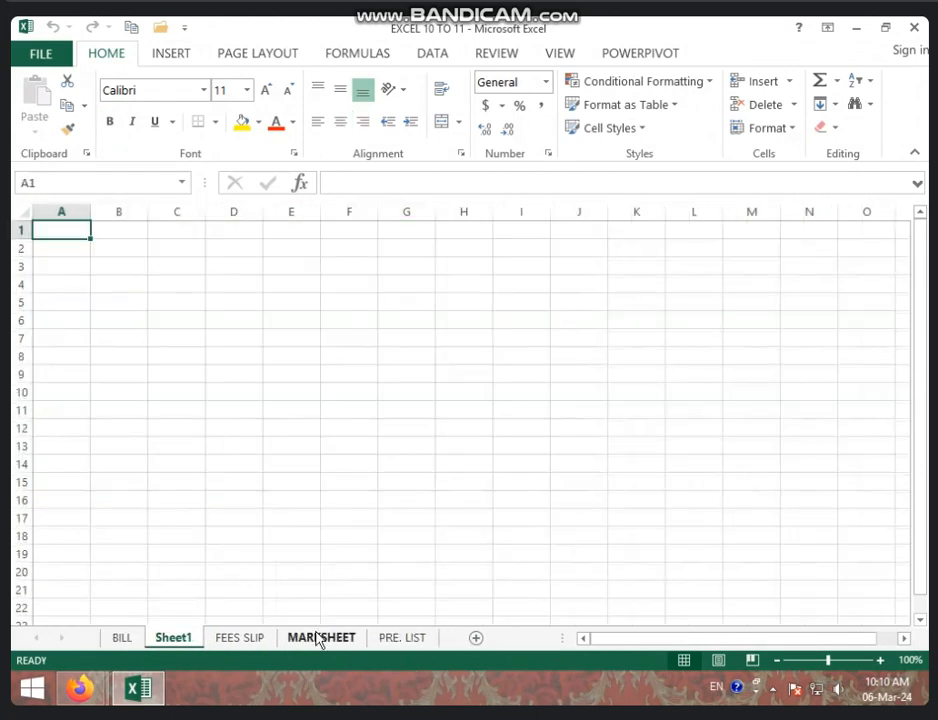
- Reorder the worksheets to BILL, PRE. LIST, MARKSHEET, FEES SLIP, Sheet1, and open Sheet1
mouse_move(180, 641)
left_mouse_down()
mouse_move(422, 657)
mouse_move(406, 657)
left_mouse_up()
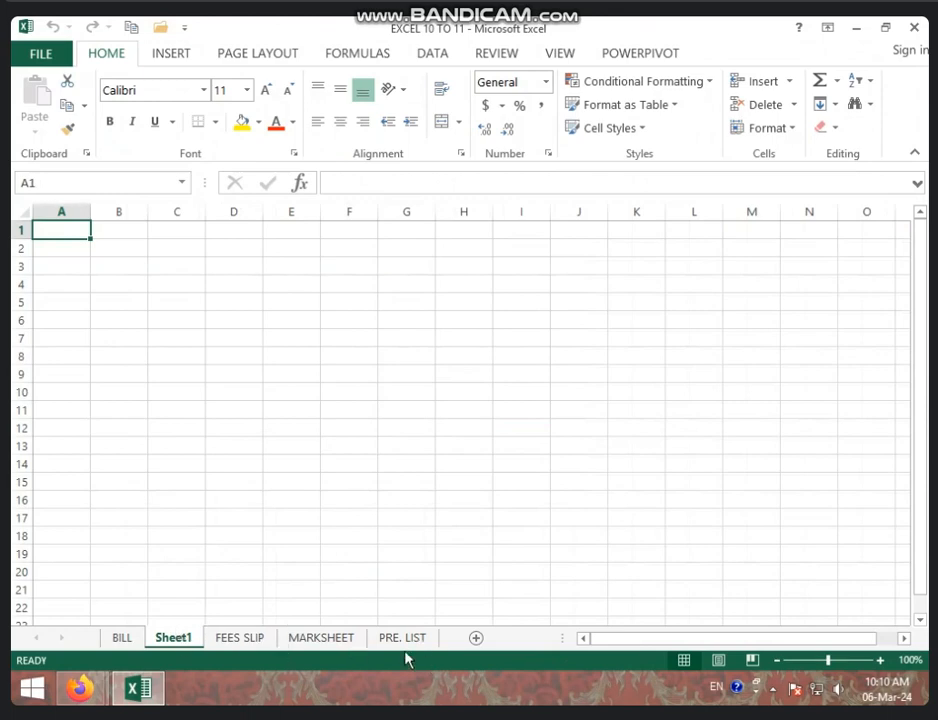
left_click(408, 639)
left_click_drag(183, 627, 160, 634)
left_click_drag(403, 644, 237, 641)
left_click_drag(415, 639, 318, 645)
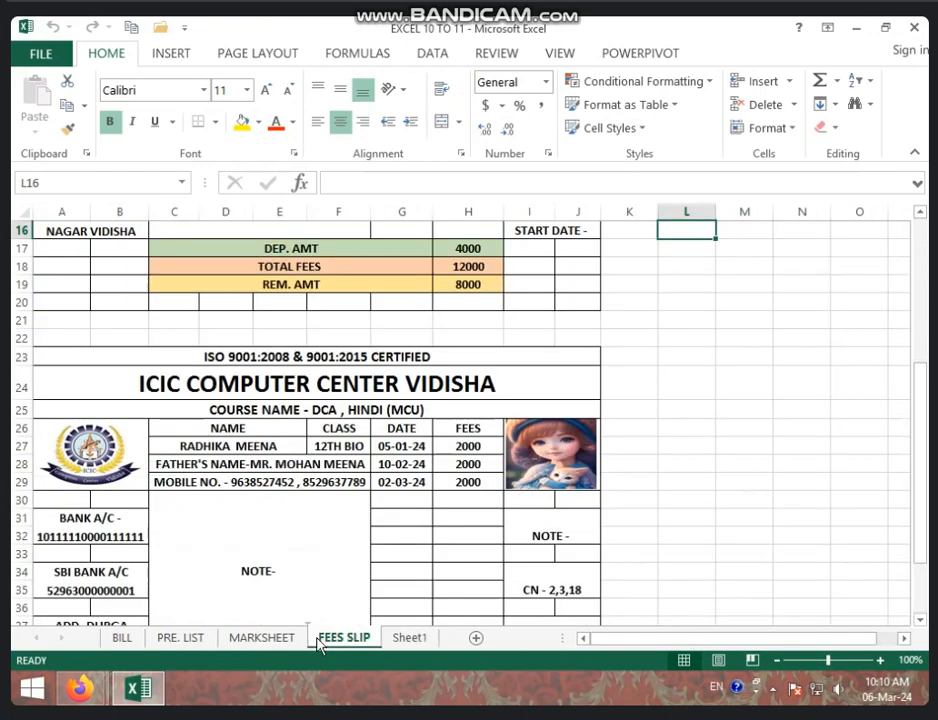
left_click(410, 643)
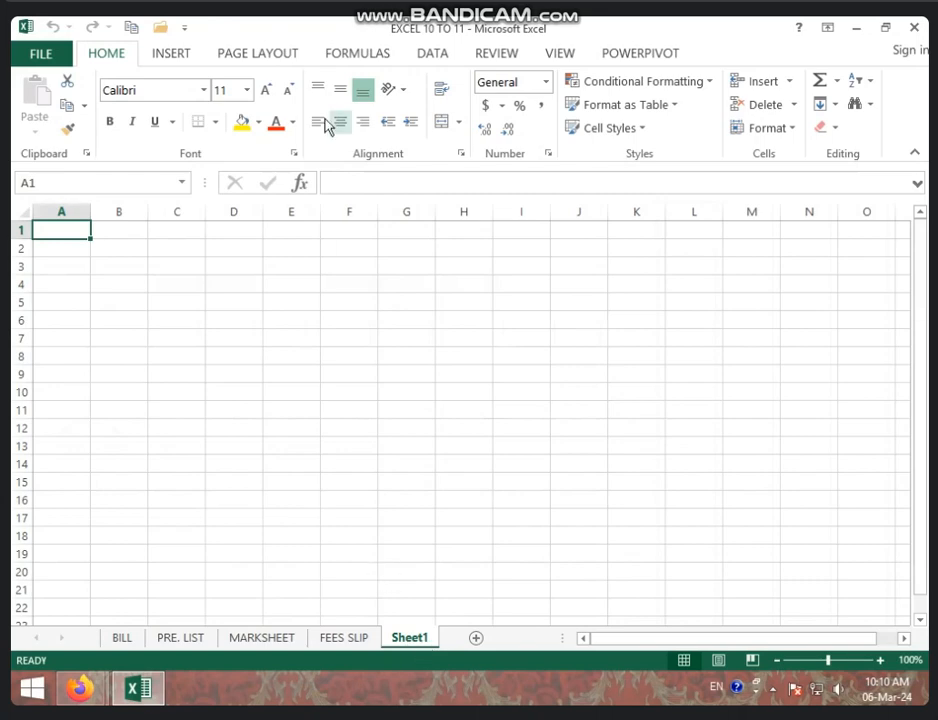
left_click(260, 55)
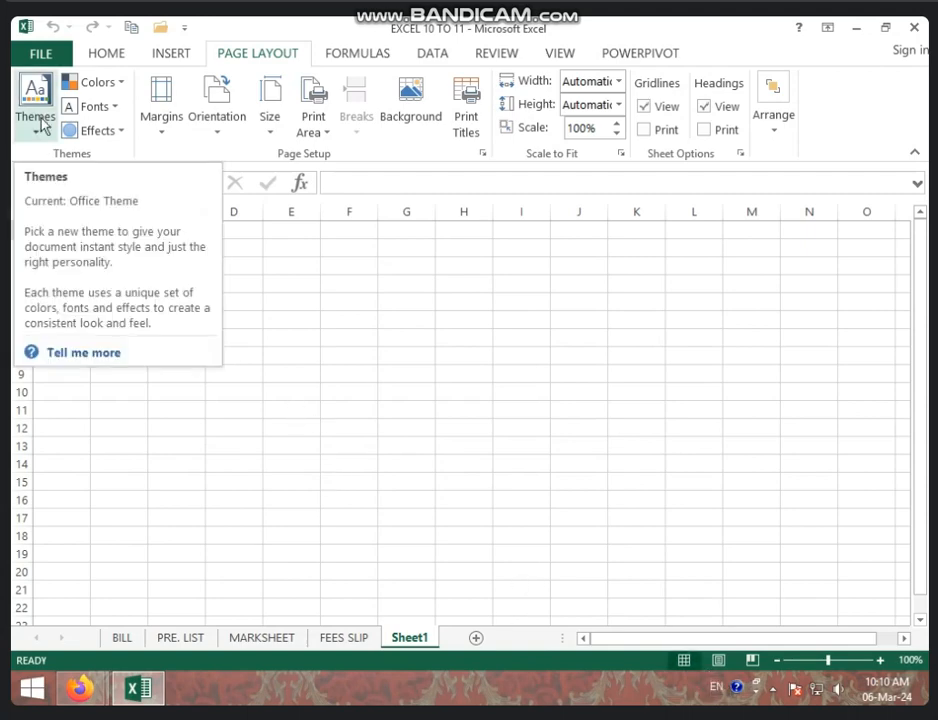
left_click(30, 53)
left_click(62, 182)
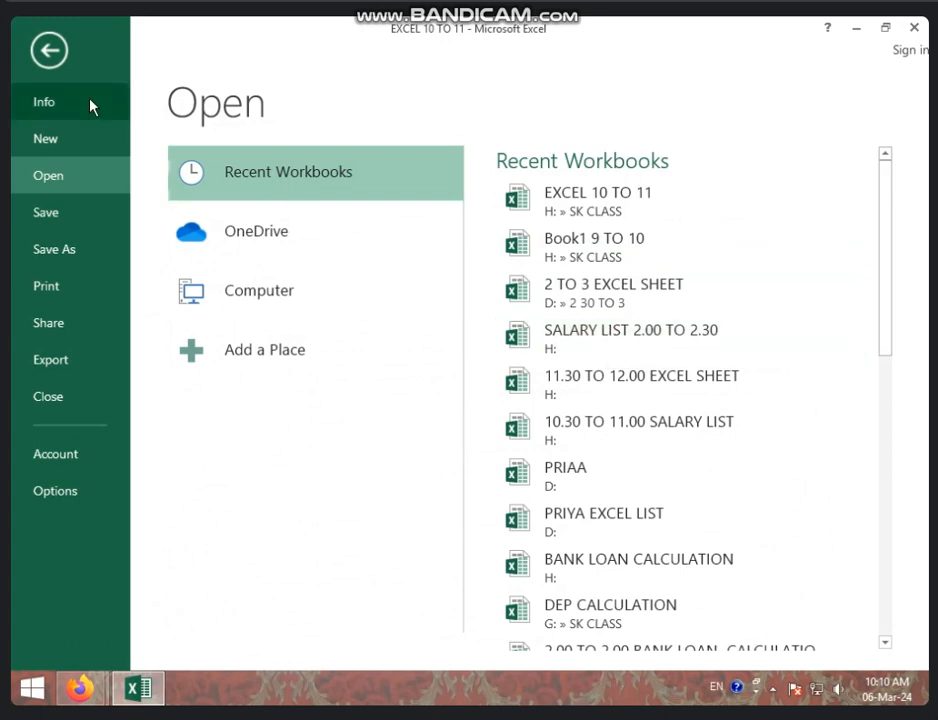
left_click(52, 53)
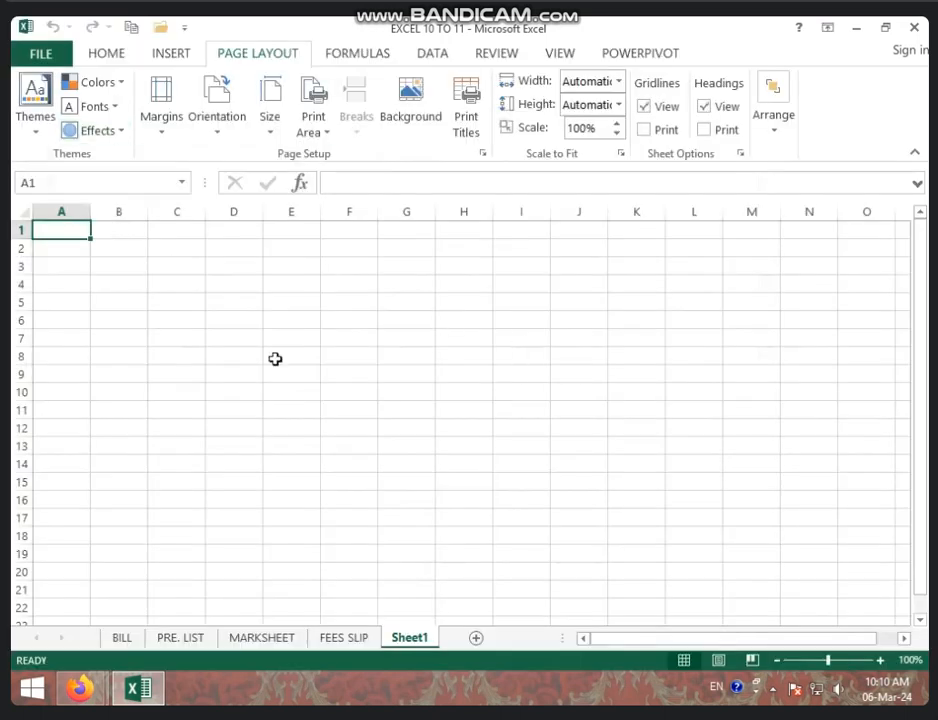
- Merge and center the header cell pairs A1:A2, B1:B2 and C1:C2 separately
left_click(174, 300)
left_click_drag(65, 230, 73, 249)
left_click(108, 54)
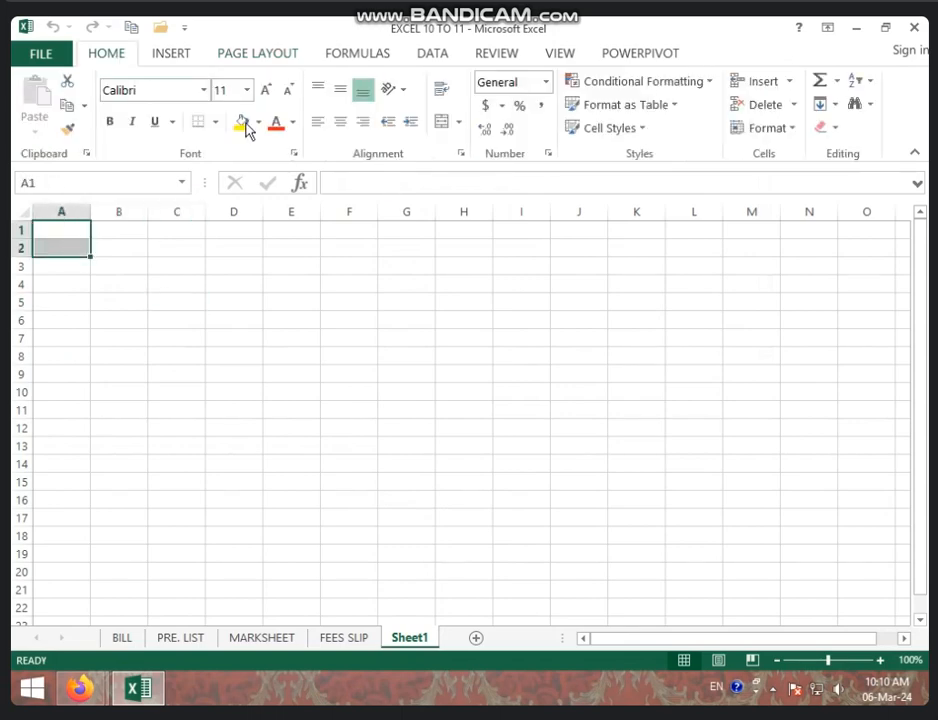
left_click(441, 121)
left_click_drag(130, 232, 130, 243)
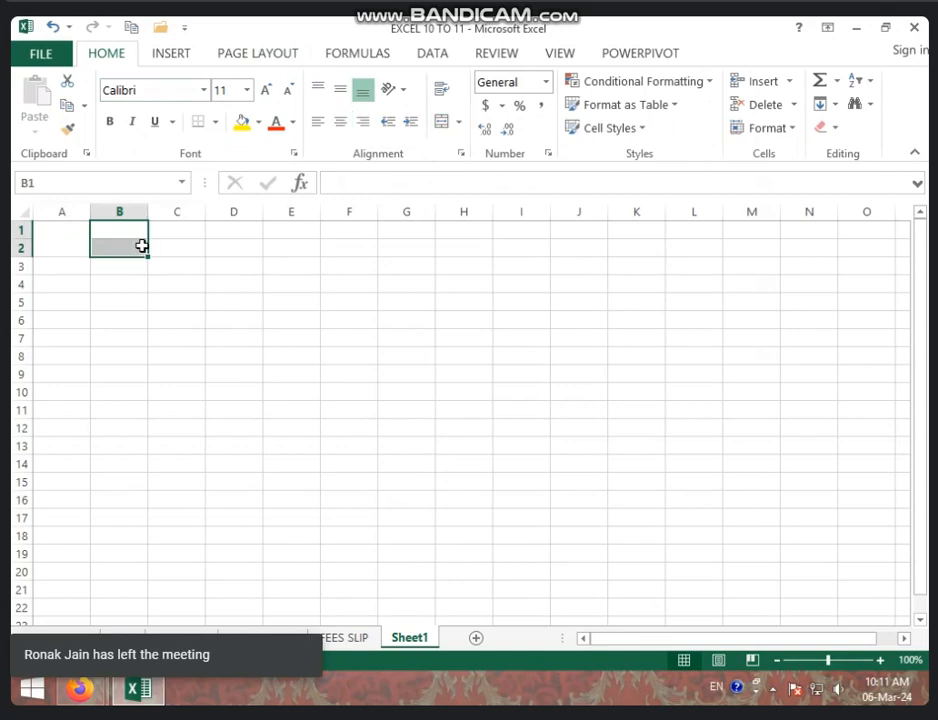
left_click(441, 124)
left_click_drag(195, 228, 188, 245)
left_click(441, 121)
left_click(341, 280)
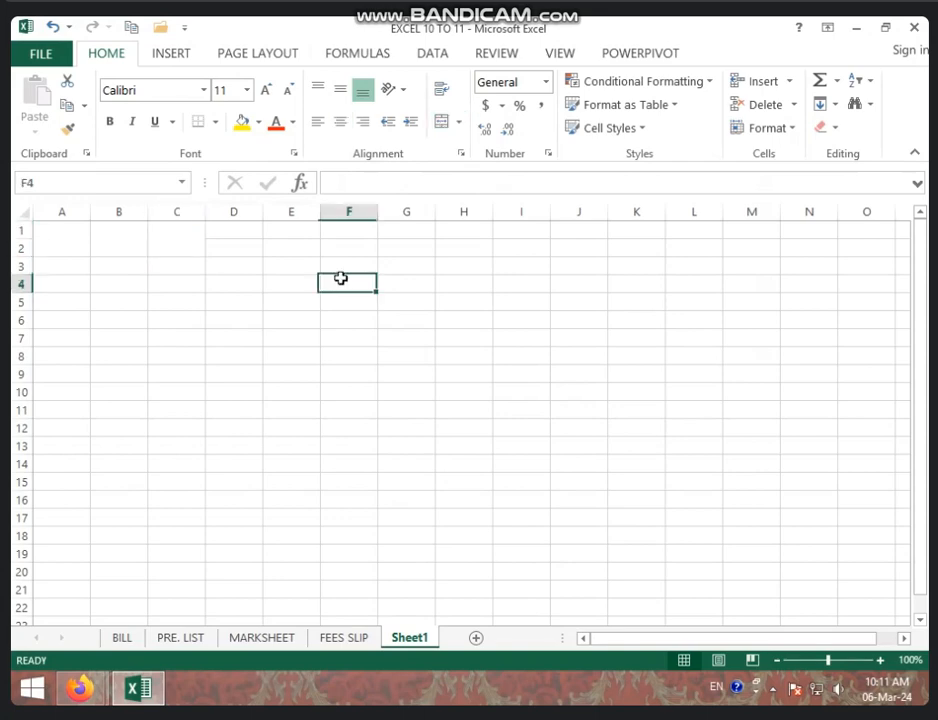
- Enter the column headers SN in A1 and NAME in B1
left_click(77, 246)
type("SN")
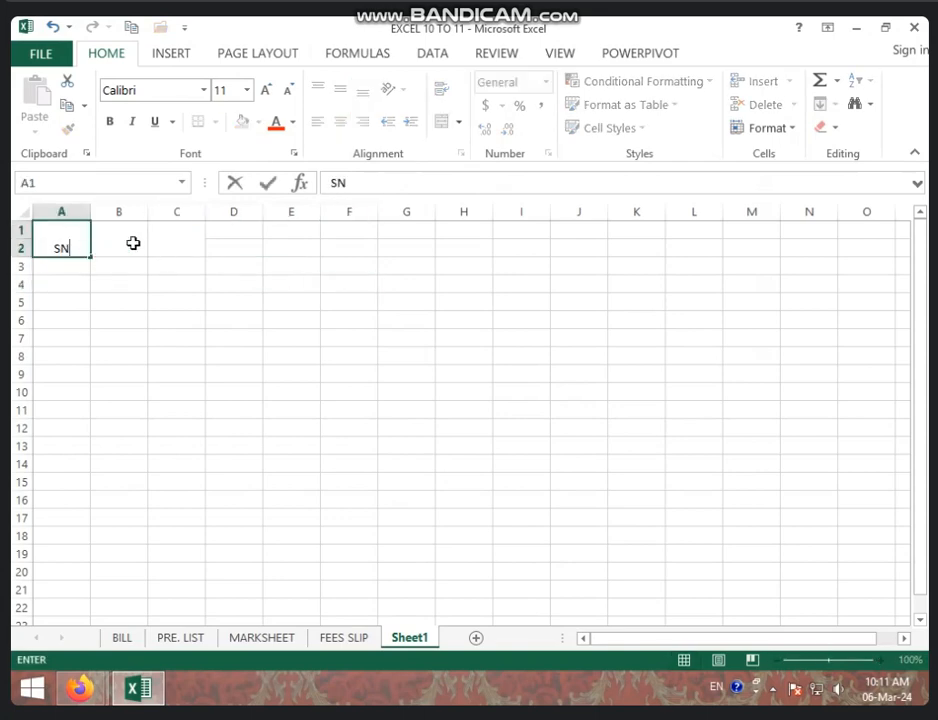
left_click(132, 243)
type("ANEM")
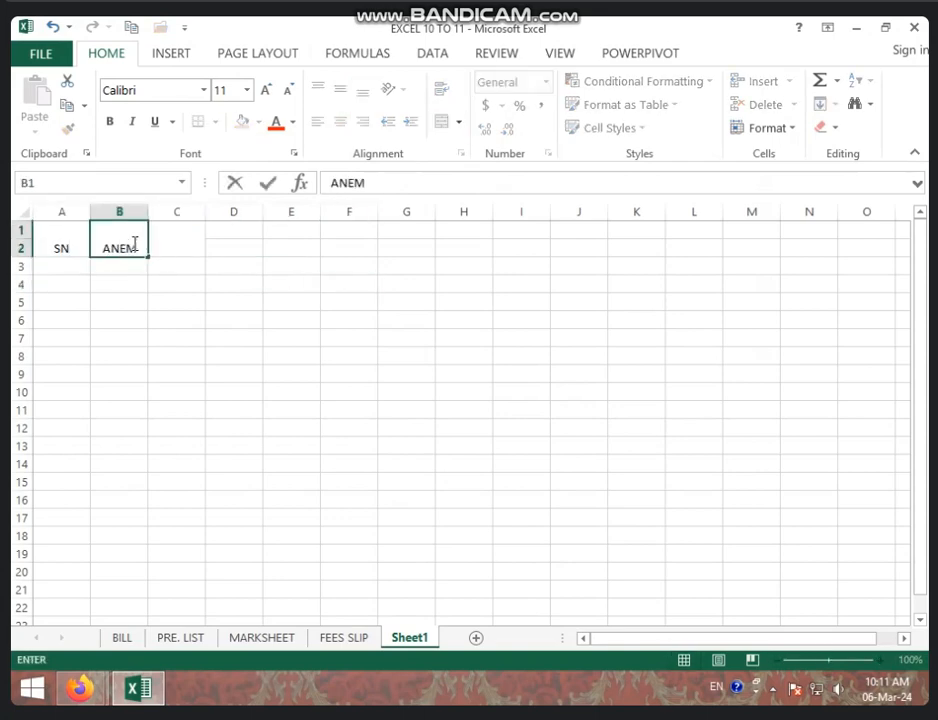
key("BackSpace")
key("BackSpace")
key("BackSpace")
key("BackSpace")
type("NAME")
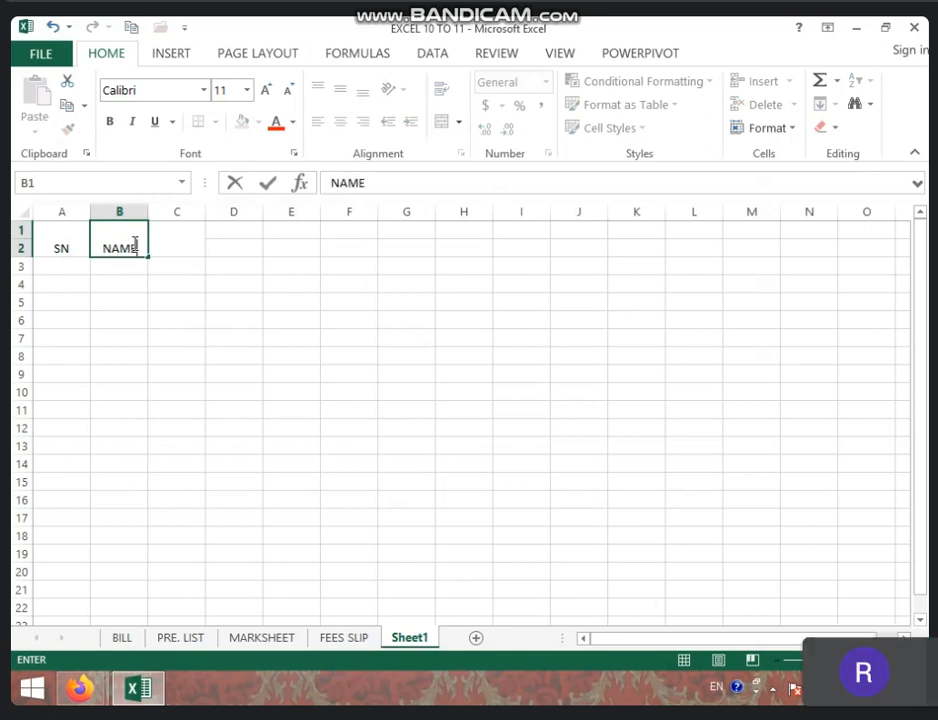
- Enter the header BASIC SALARY in C1 and wrap its text within the merged cell
key("Tab")
type("BS")
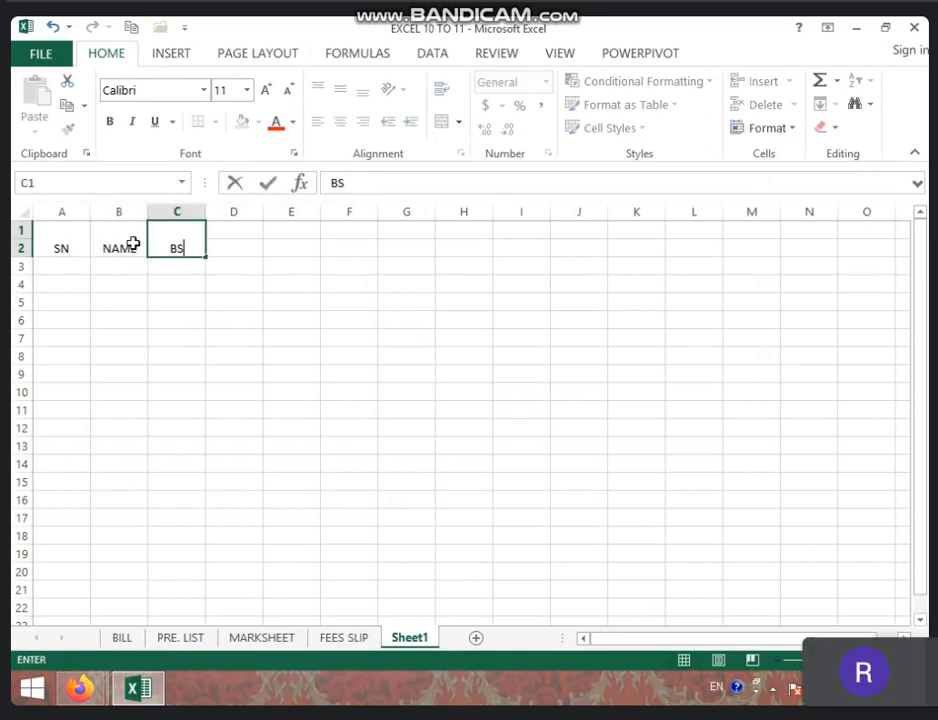
key("BackSpace")
type("ASIC SALALRY")
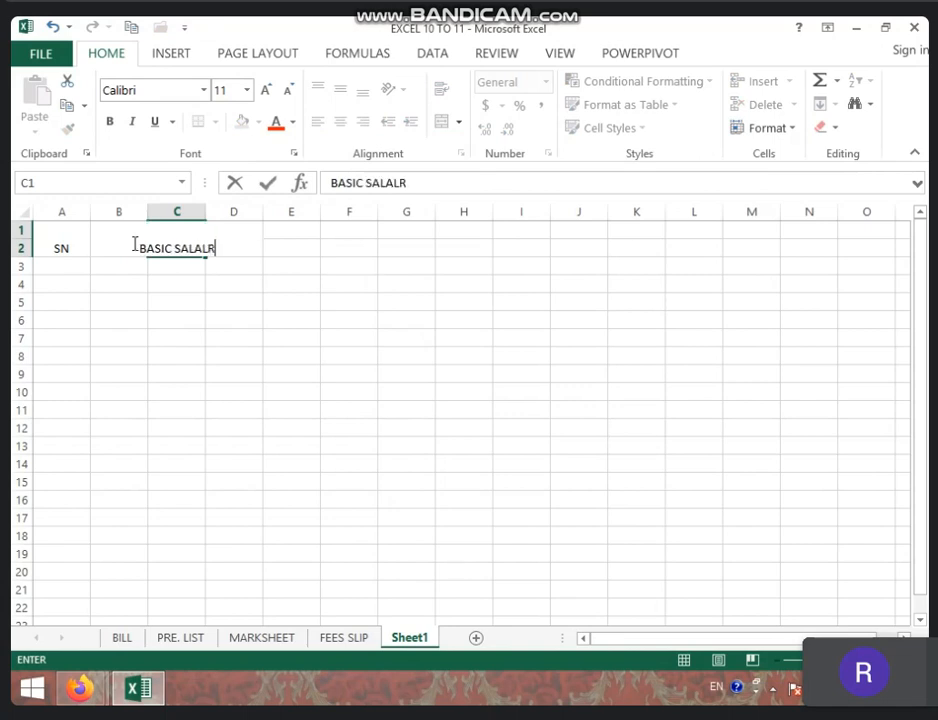
key("BackSpace")
key("BackSpace")
key("BackSpace")
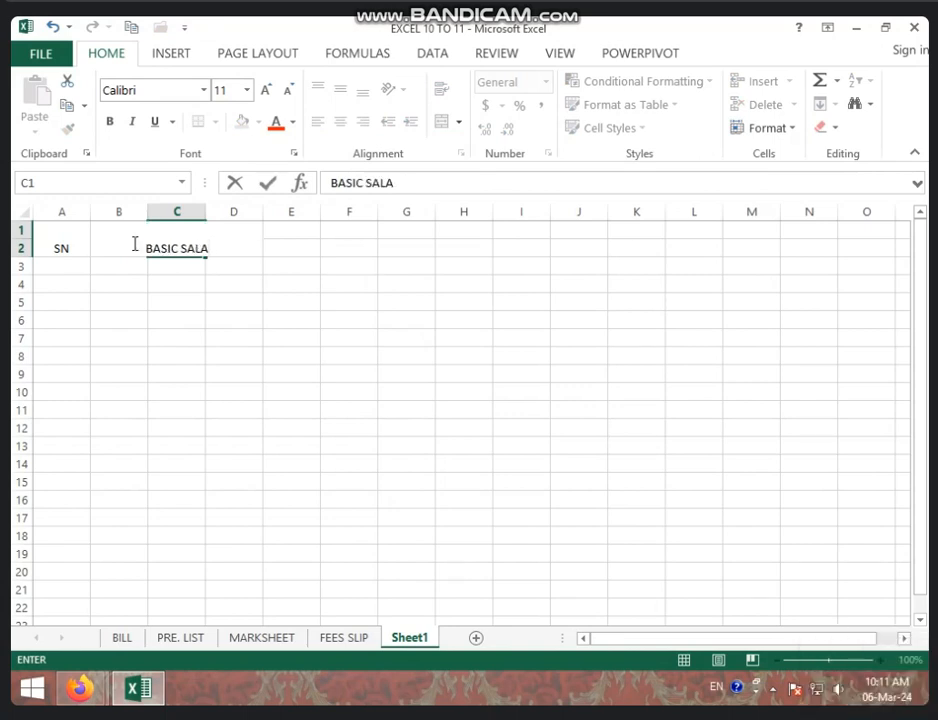
type("RY")
left_click(176, 338)
left_click(180, 241)
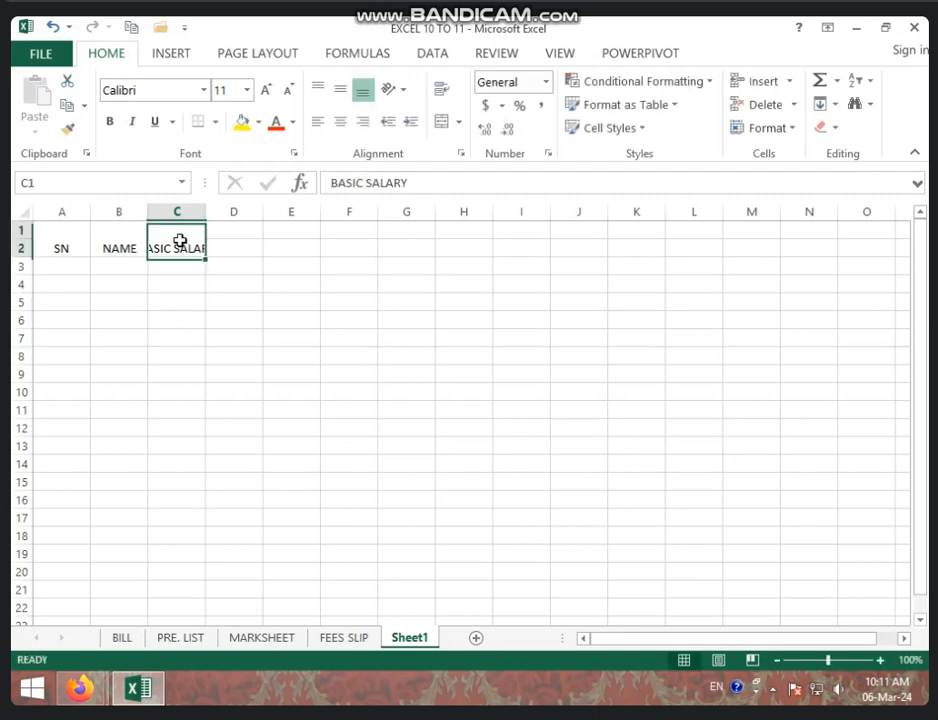
left_click(442, 92)
left_click(387, 271)
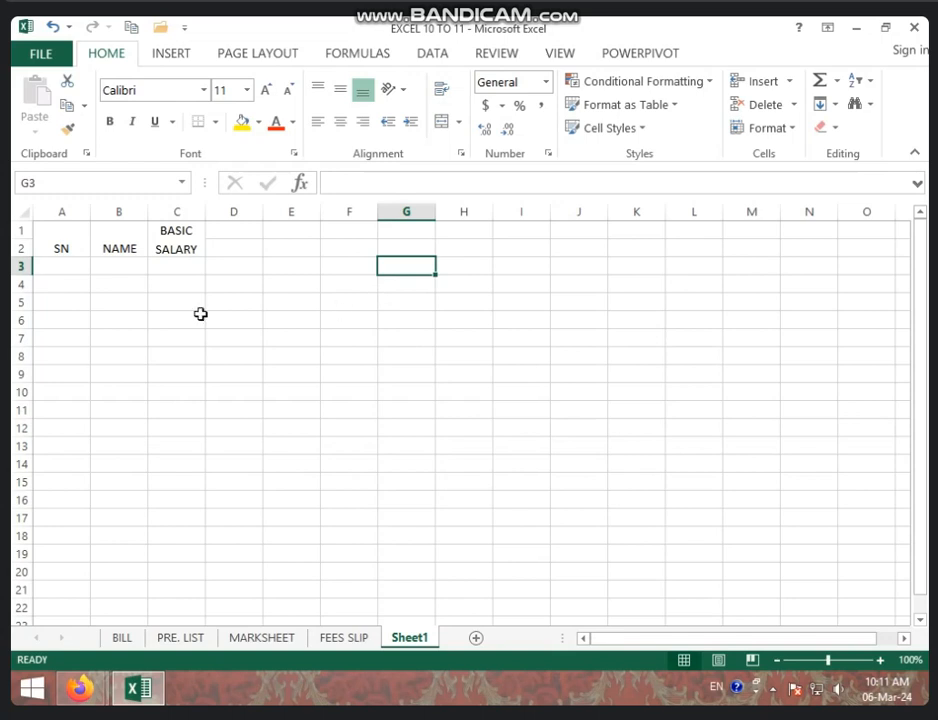
- Fill the SN column from A3 to A10 with serial numbers 1 to 8
left_click(82, 265)
type("1")
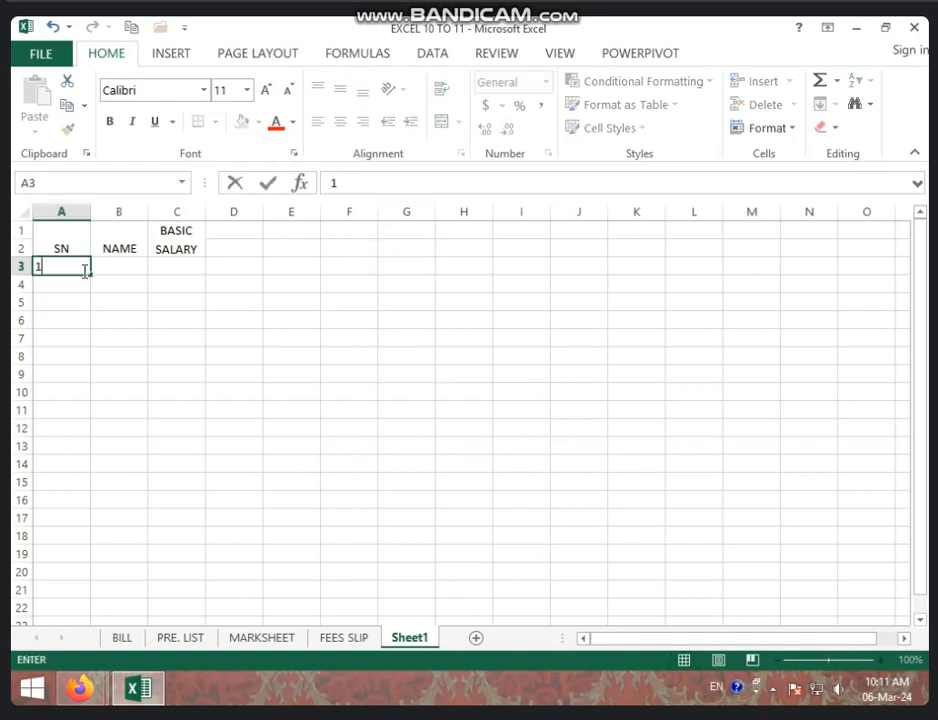
left_click(75, 290)
type("2")
left_click(96, 339)
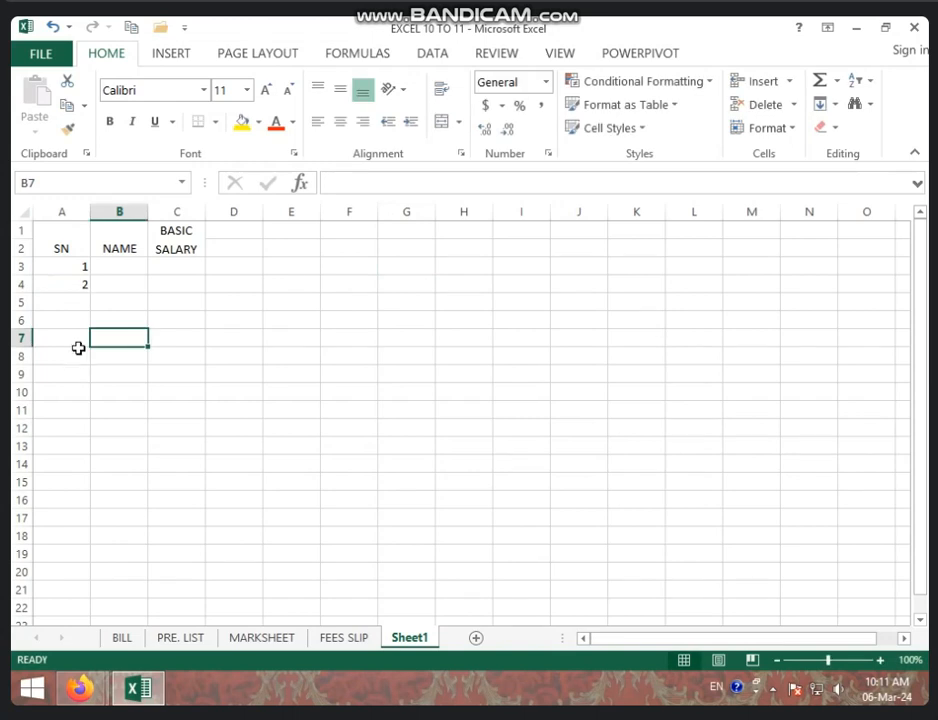
left_click_drag(77, 264, 85, 394)
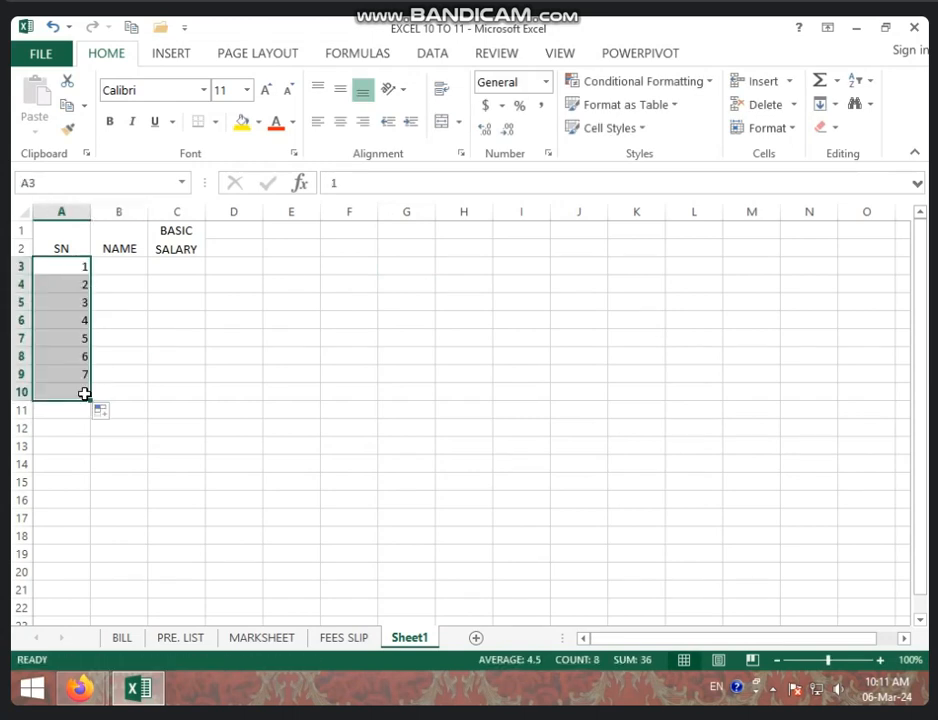
- Enter the first two employees' names in B3 and B4 of the NAME column
left_click(131, 266)
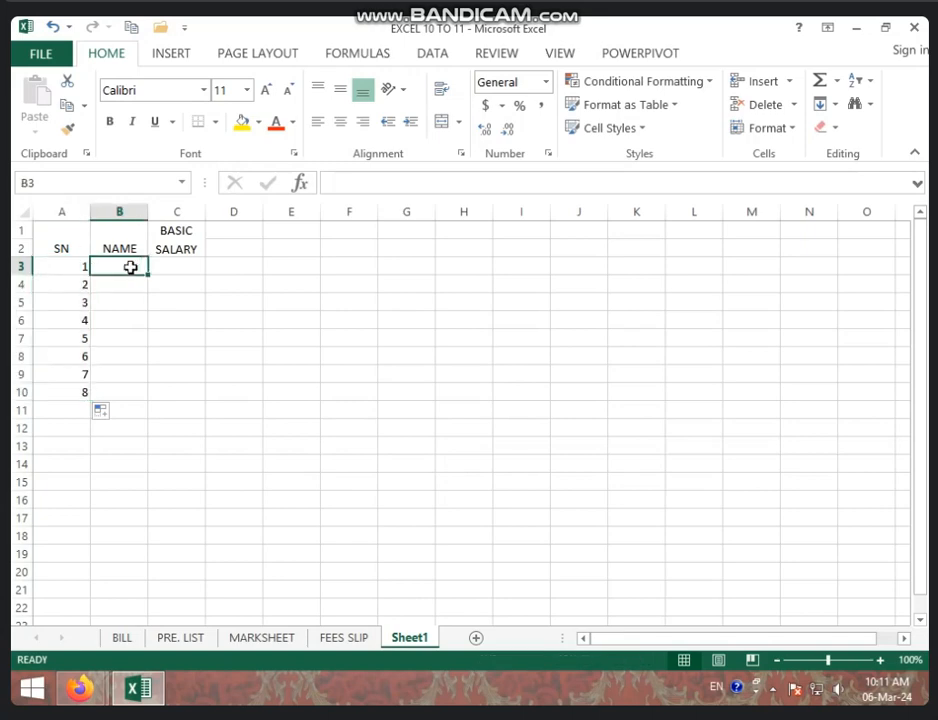
type("ROHAN\\S")
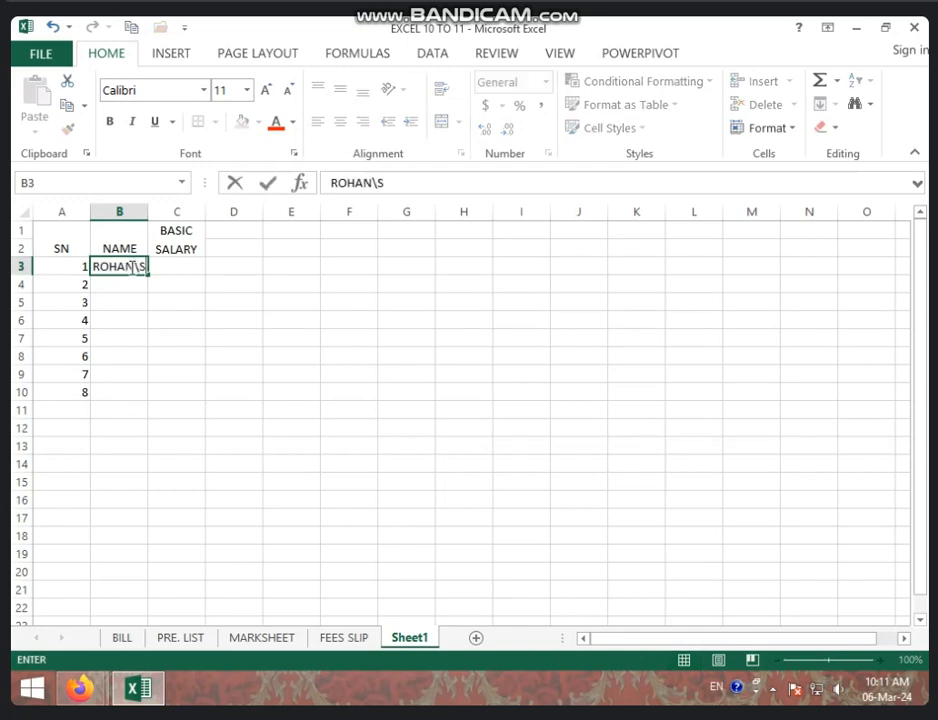
key("BackSpace")
key("BackSpace")
left_click(131, 266)
key("Return")
type("SOA")
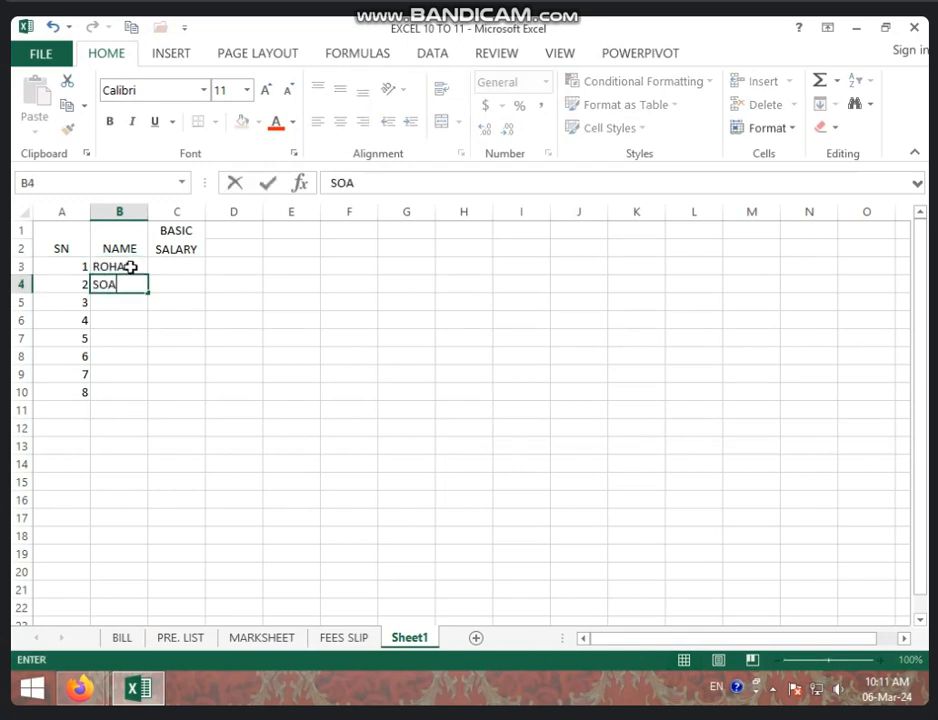
key("BackSpace")
type("HAN")
key("Return")
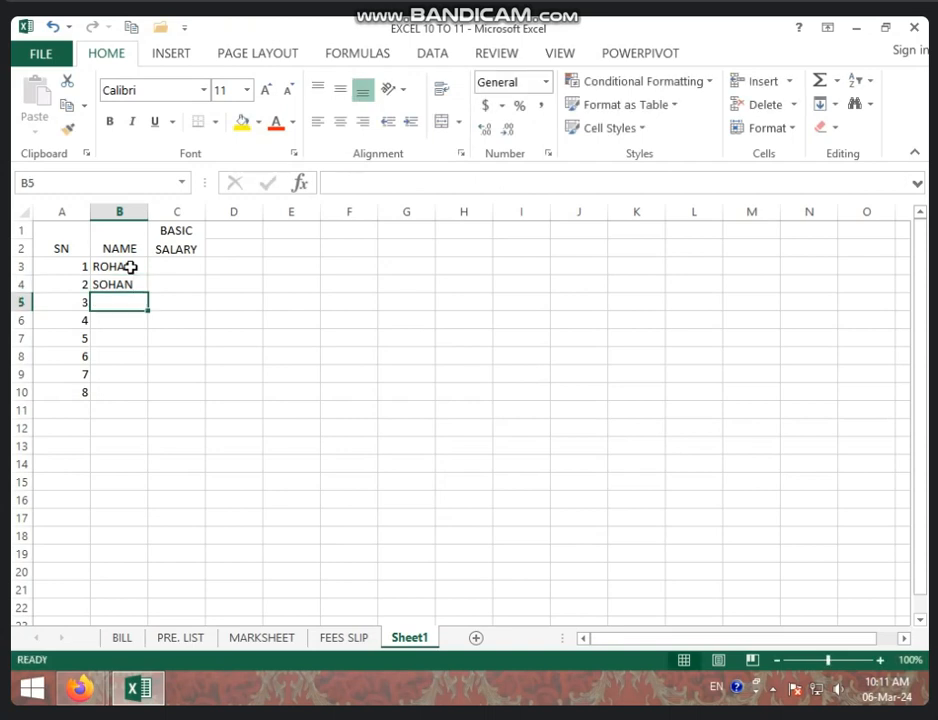
- Enter the employees' names for serial numbers 3 to 6 in cells B5 to B8
type("ARUN")
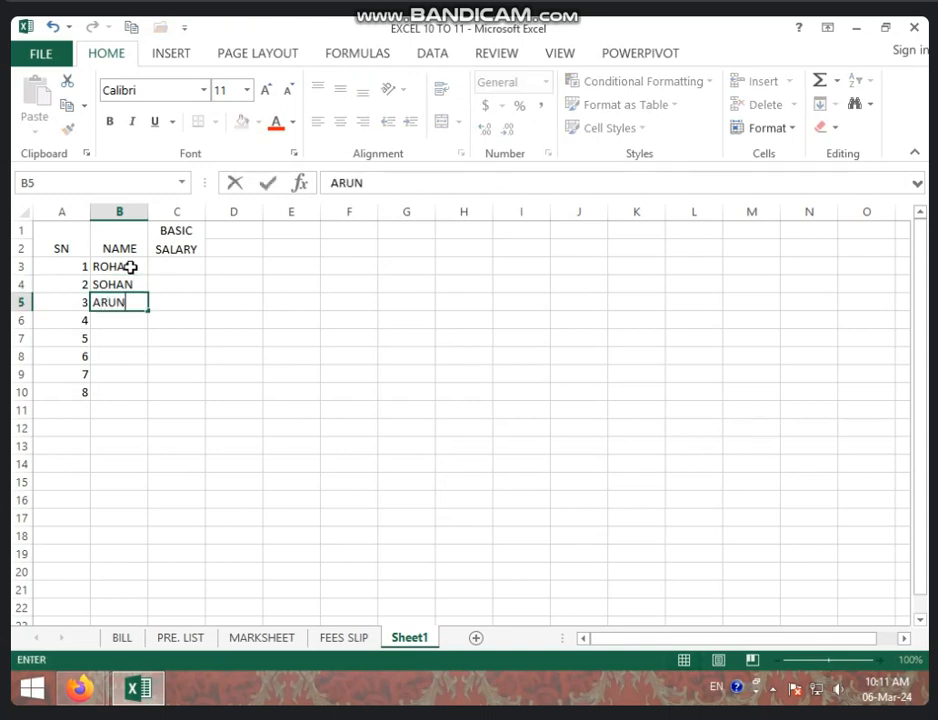
key("Return")
type("VARUN")
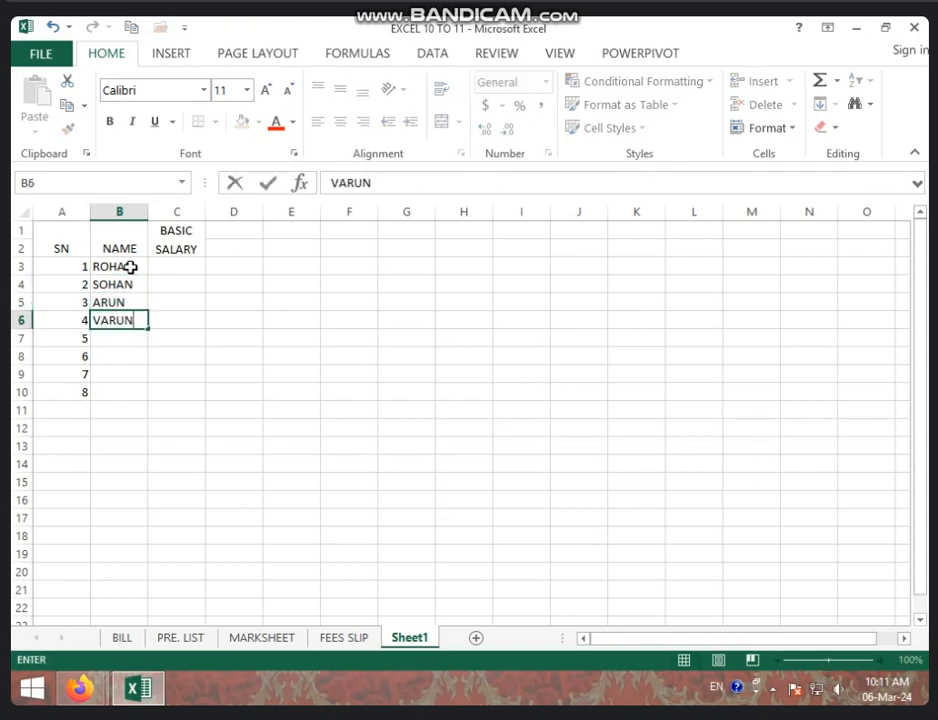
key("Return")
type("MOHIT")
key("Return")
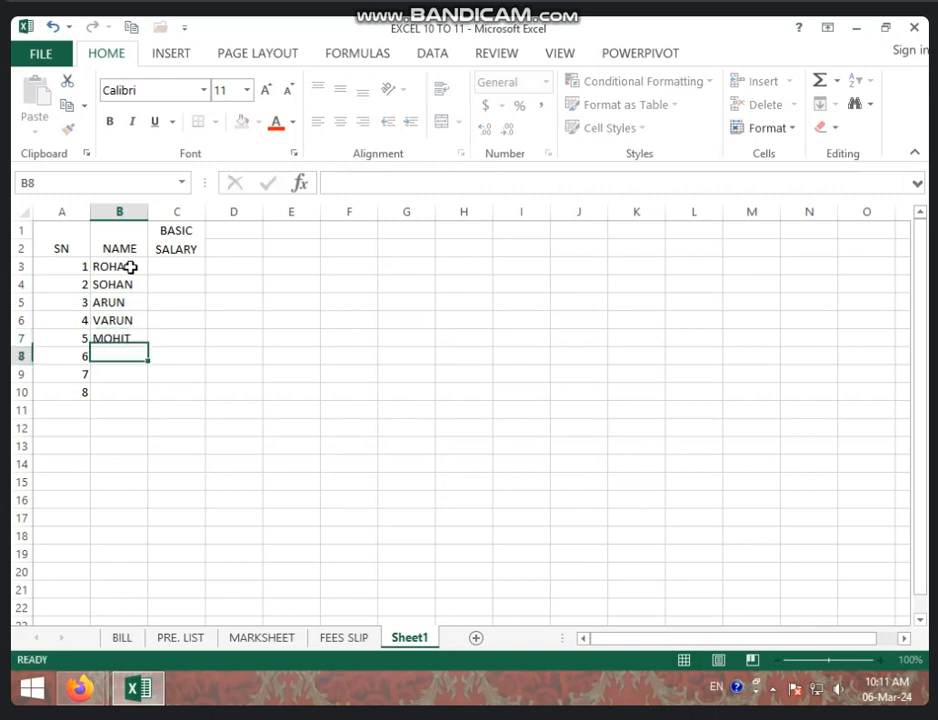
type("R")
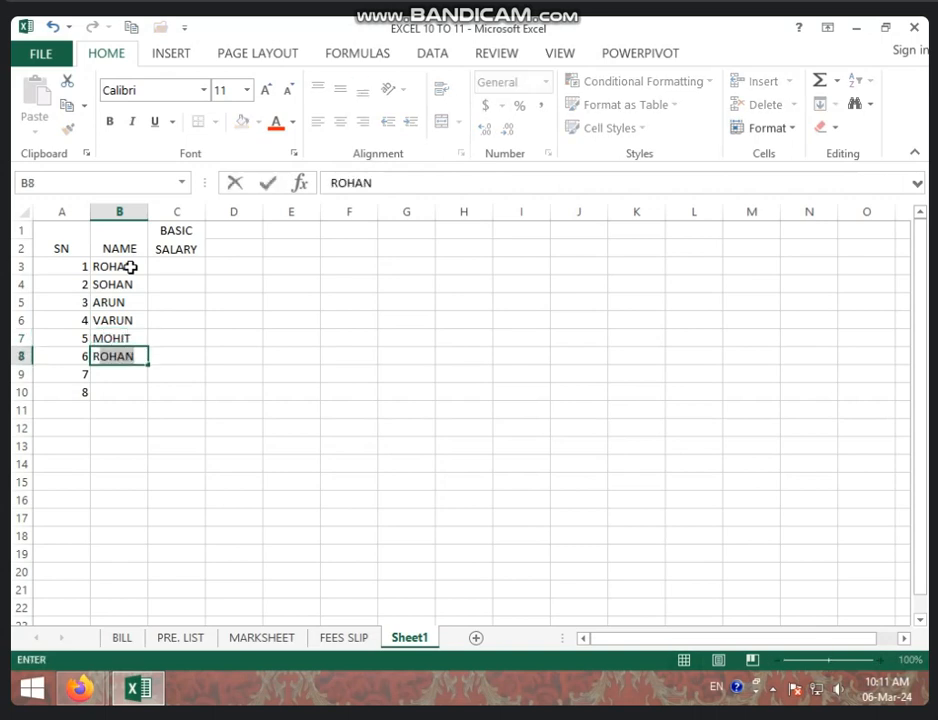
type("OHIT")
key("Return")
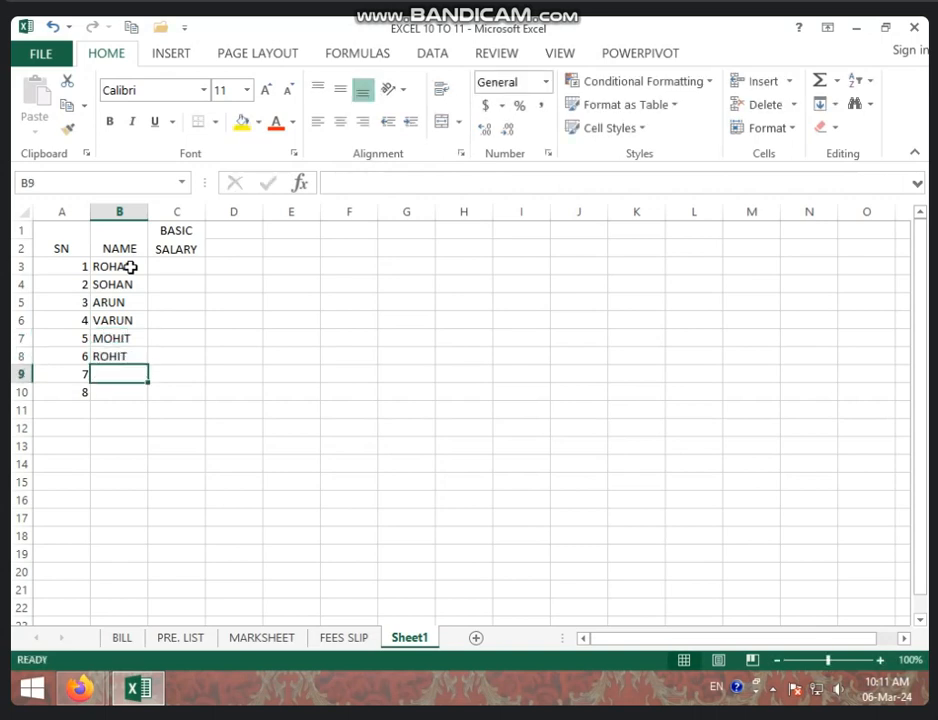
- Enter the last two employees' names in B9 and B10 and select cell C3
type("SP")
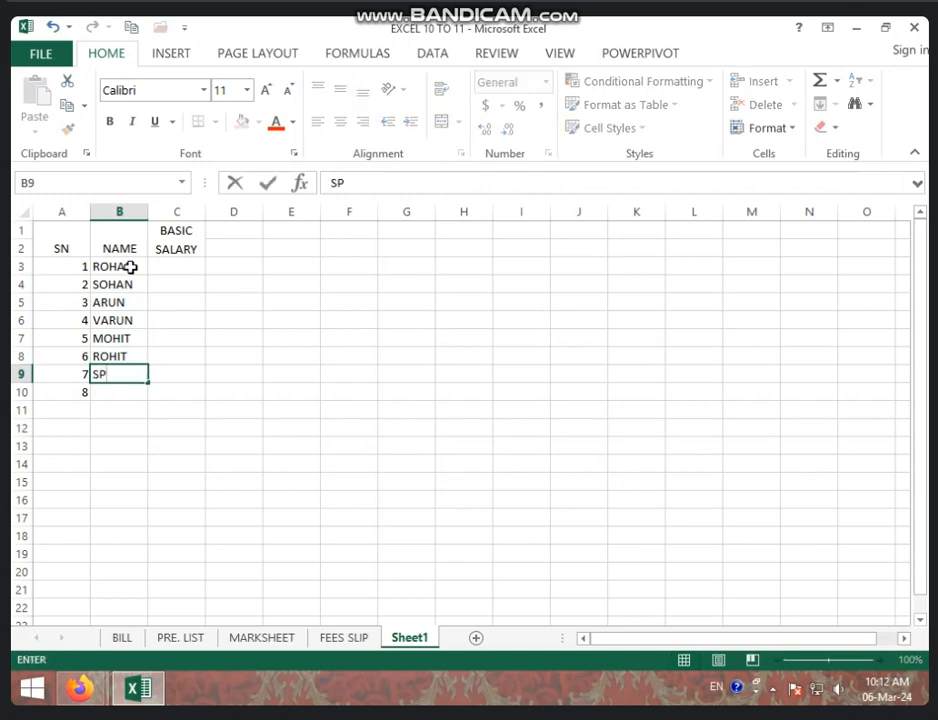
type("OBHIT")
key("Return")
type("SAM")
key("BackSpace")
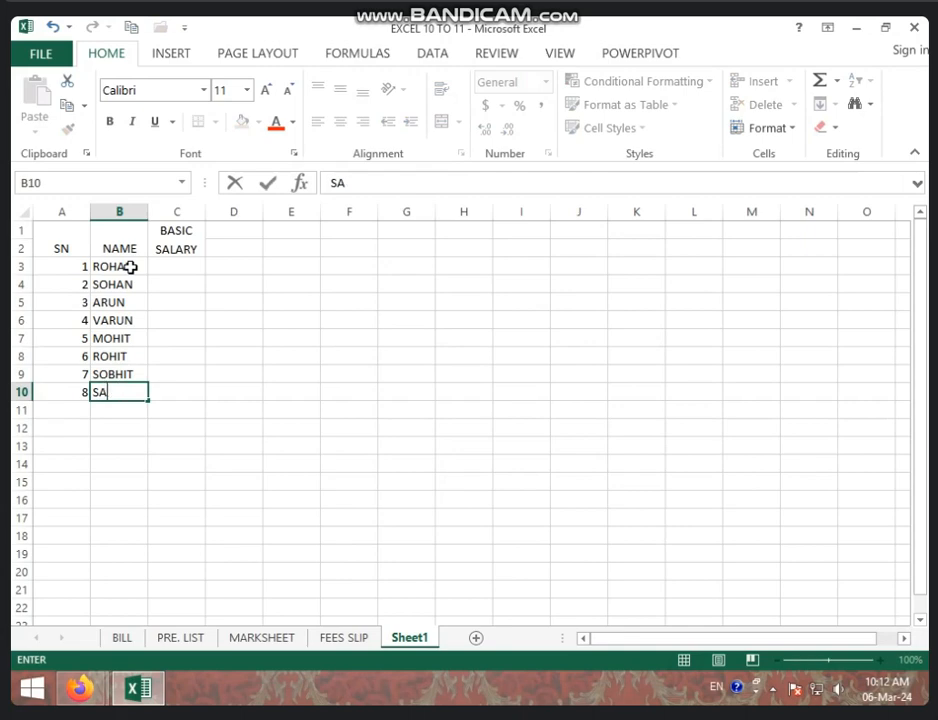
type("NJAY")
left_click(182, 265)
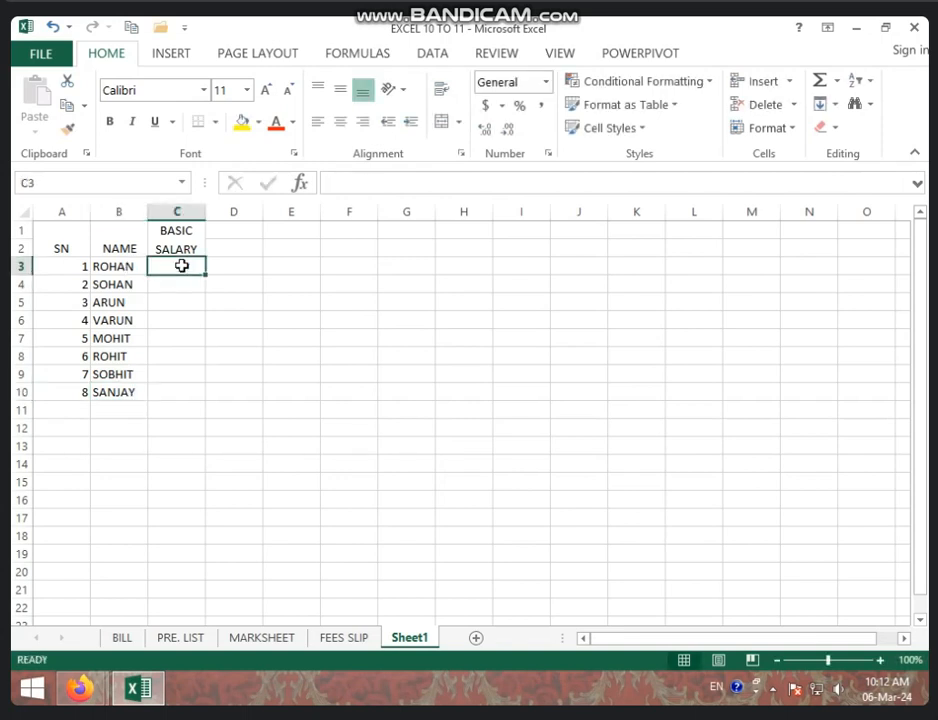
- Enter the basic salaries 5000, 6000 and 8500 for the first three employees in cells C3 to C5
type("5")
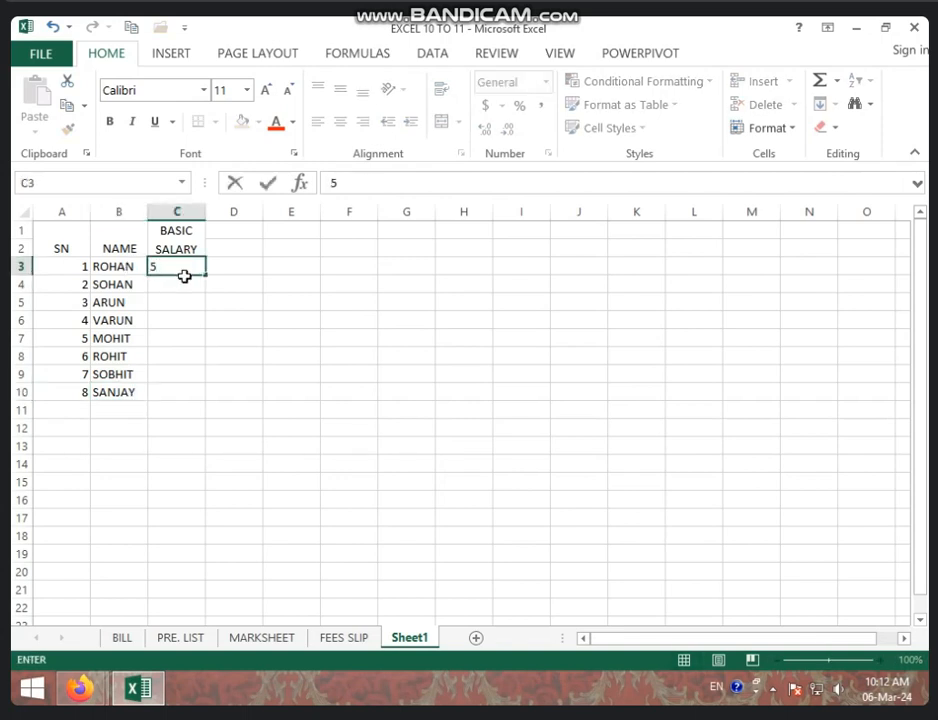
type("000")
left_click(191, 285)
type("6000")
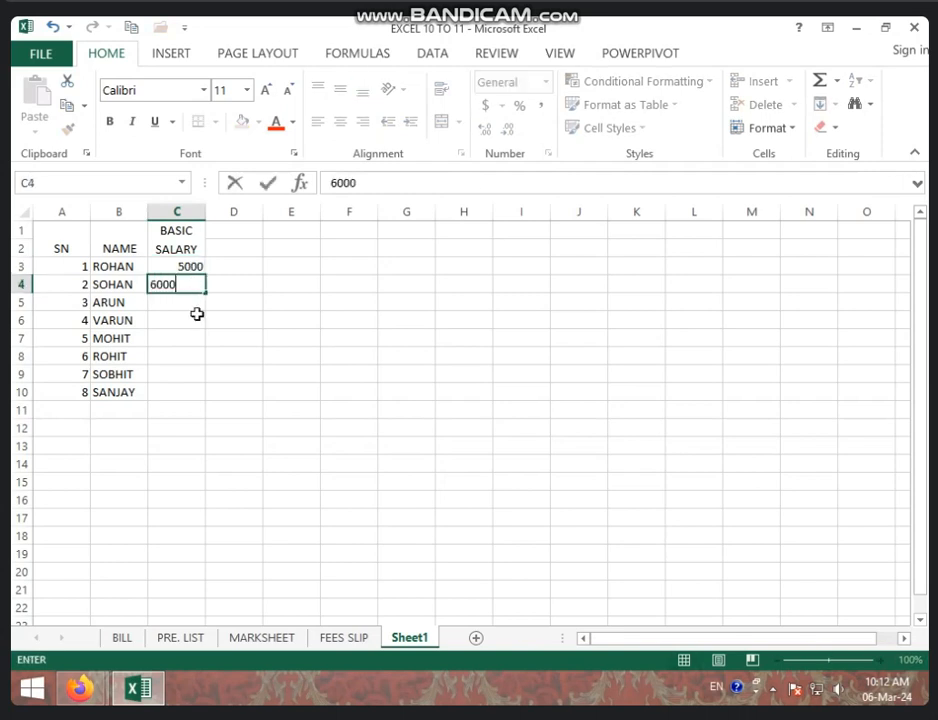
left_click(197, 304)
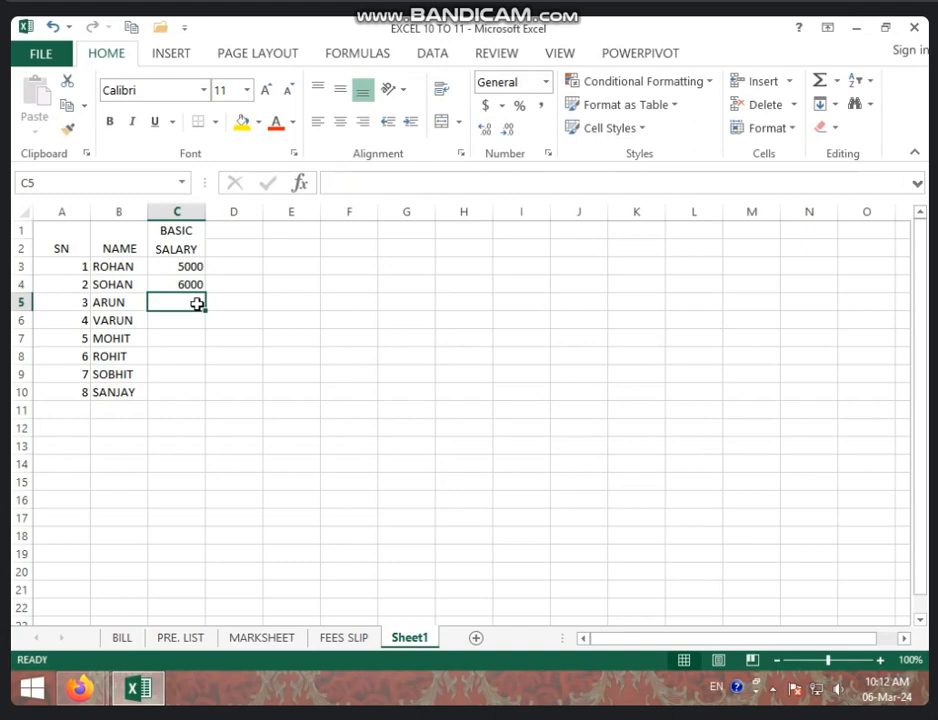
type("8500")
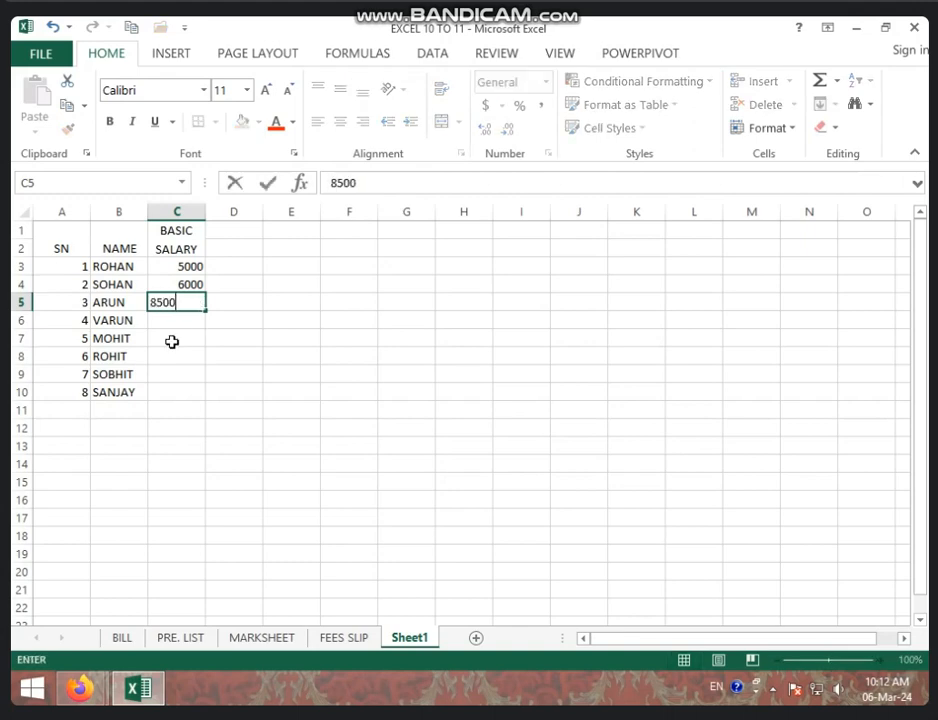
- Enter a basic salary of 7500 for the fourth employee in cell C6
left_click(179, 325)
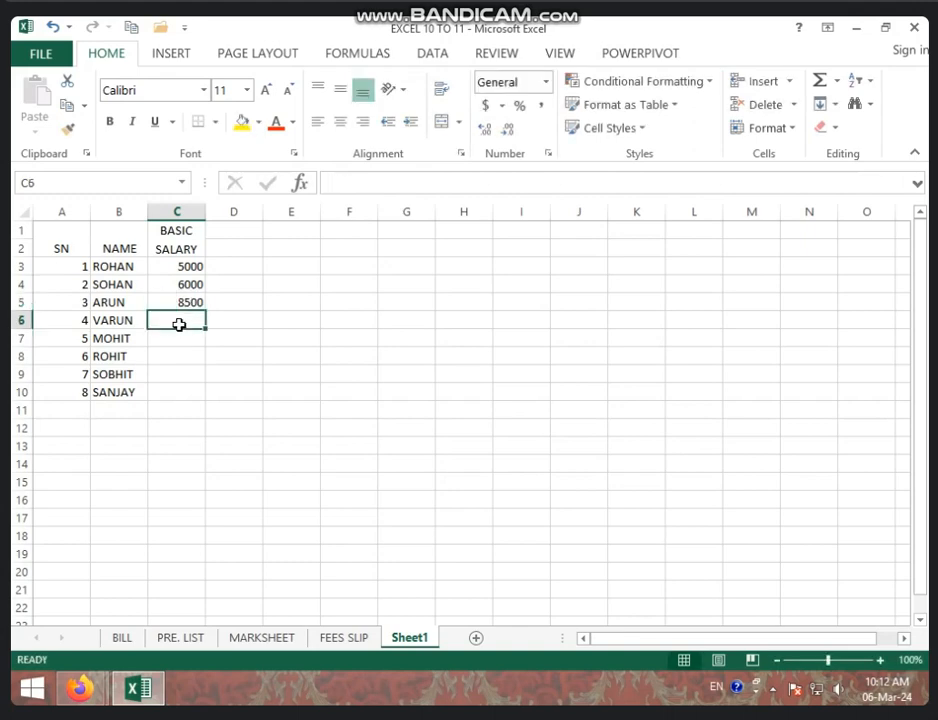
type("750065000")
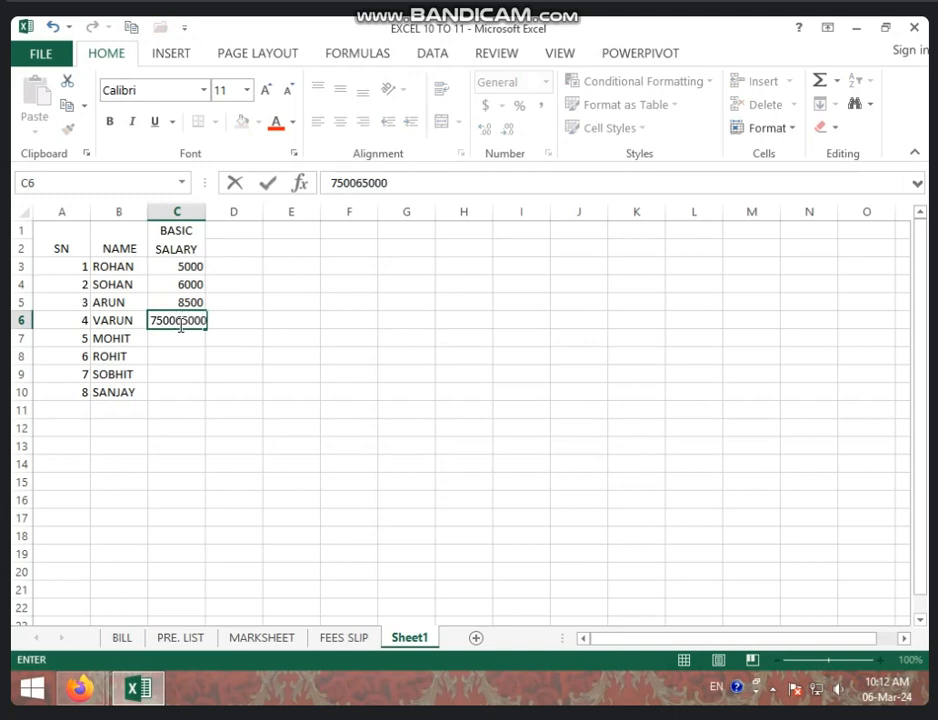
key("BackSpace")
key("BackSpace")
key("BackSpace")
key("BackSpace")
key("BackSpace")
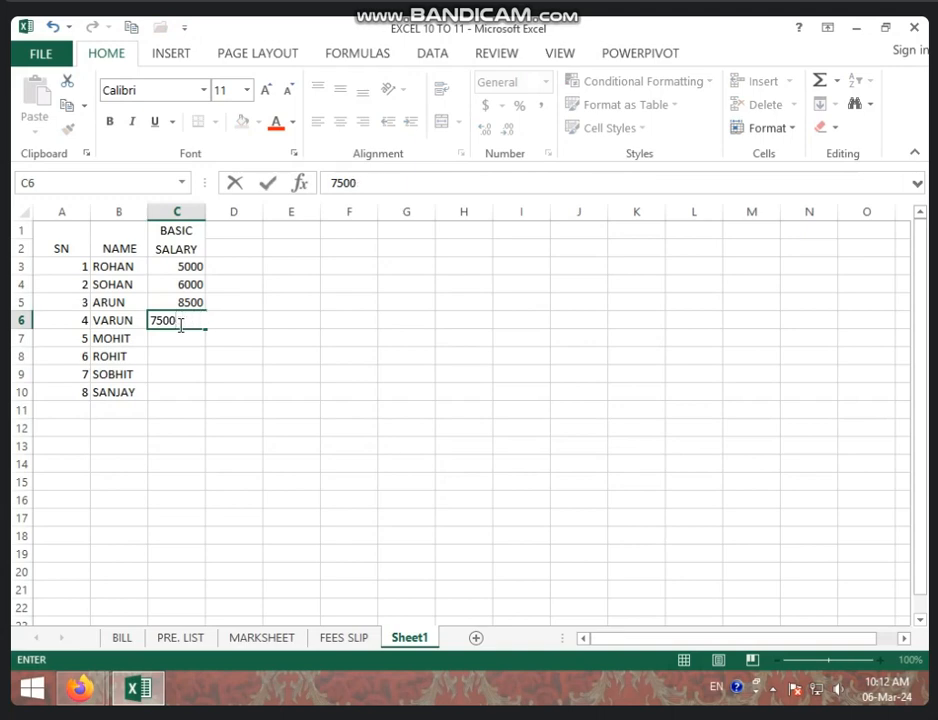
key("Return")
- Enter the basic salaries 6500, 6000, 7000 and 5500 for the last four employees in cells C7 to C10
type("6500")
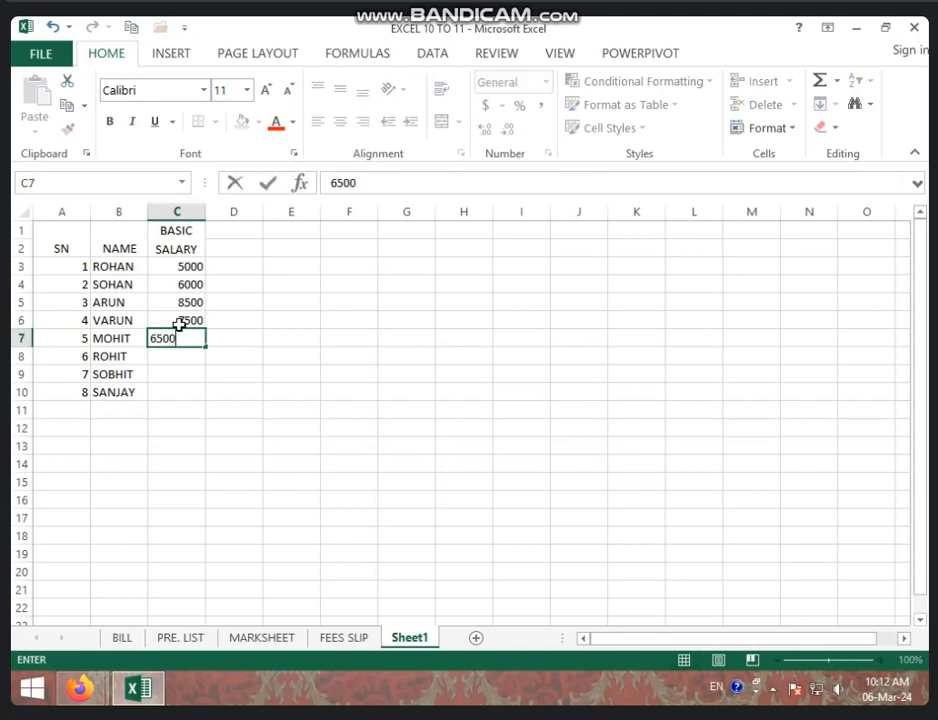
key("Return")
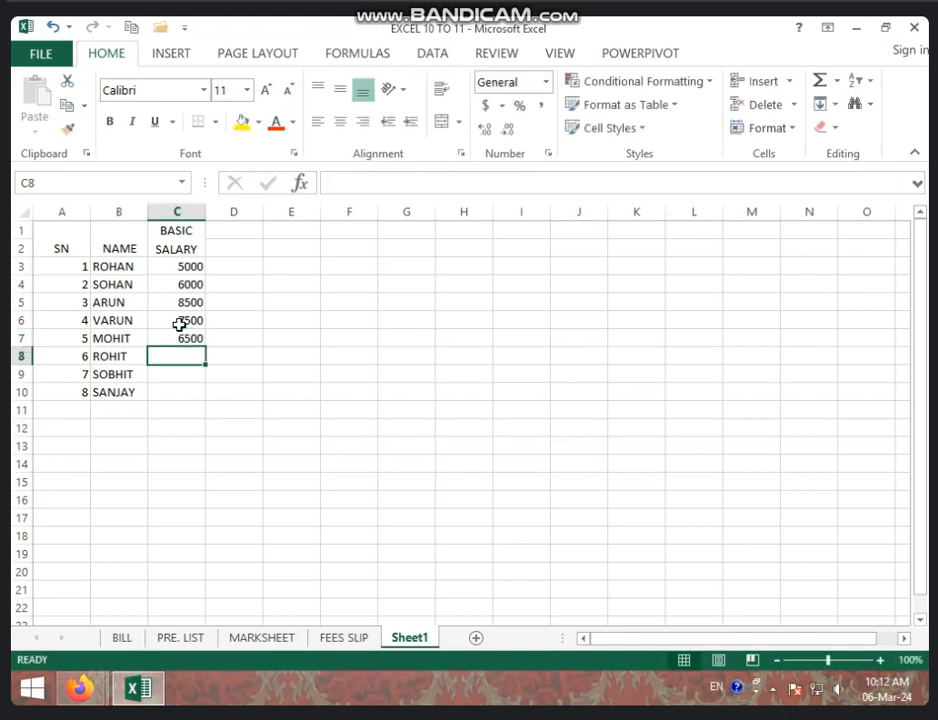
type("6000")
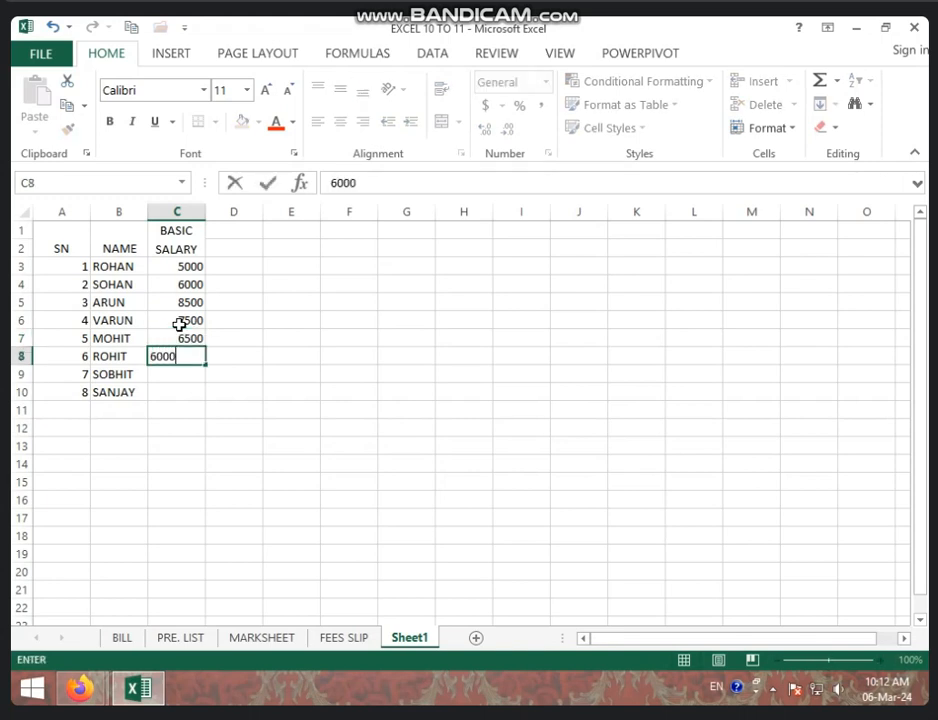
key("Return")
type("7000")
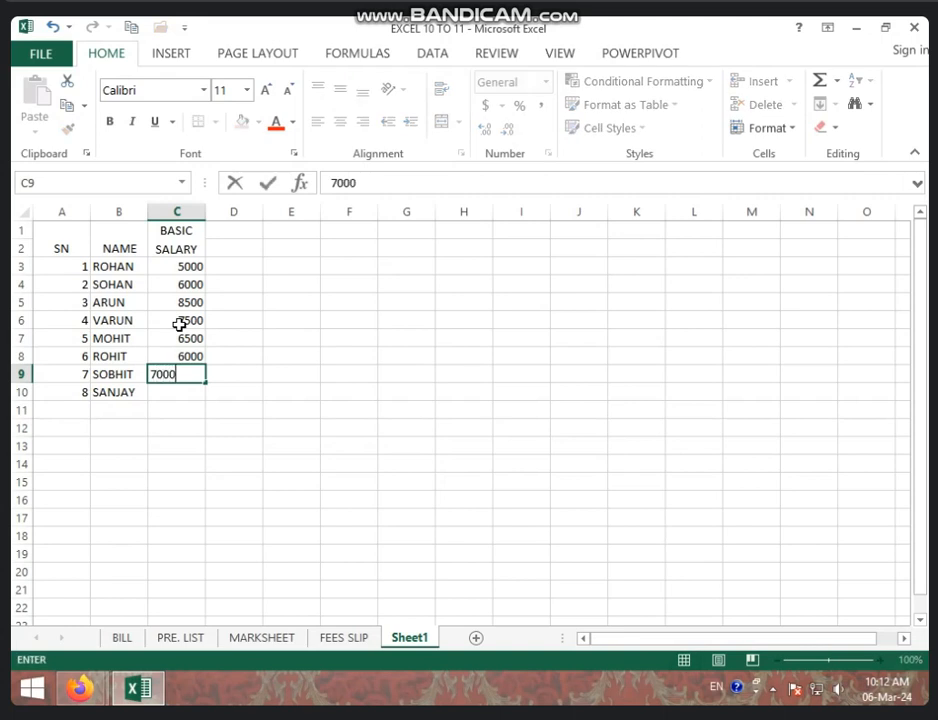
key("Return")
type("5500")
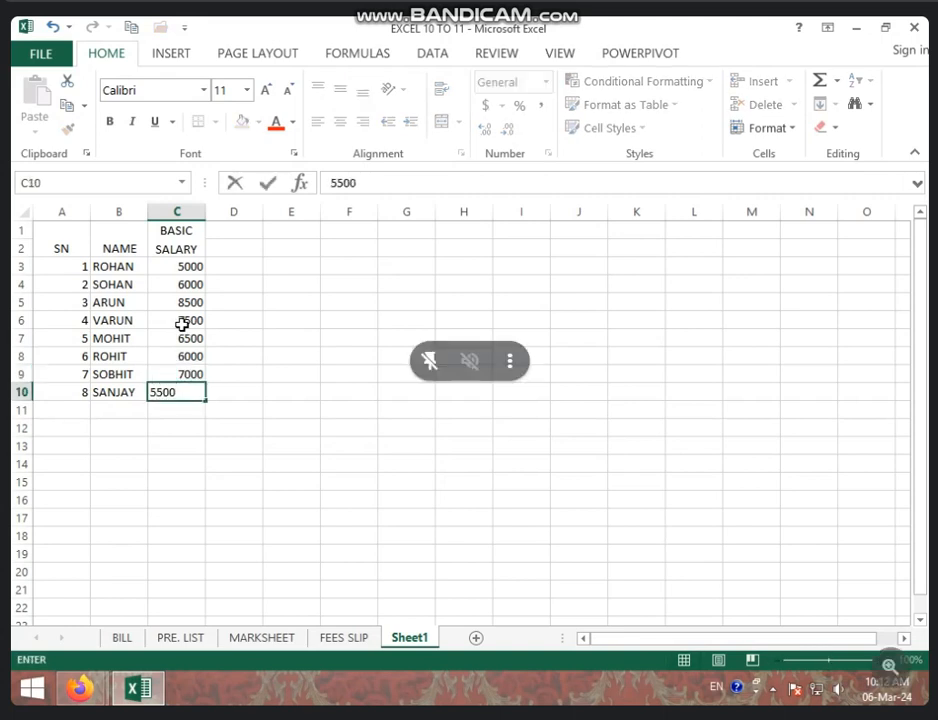
- Merge and center cells D1 to F1 and enter the group heading LEAVE in the merged cell
left_click(292, 284)
left_click_drag(234, 230, 350, 230)
left_click(447, 122)
left_click(396, 282)
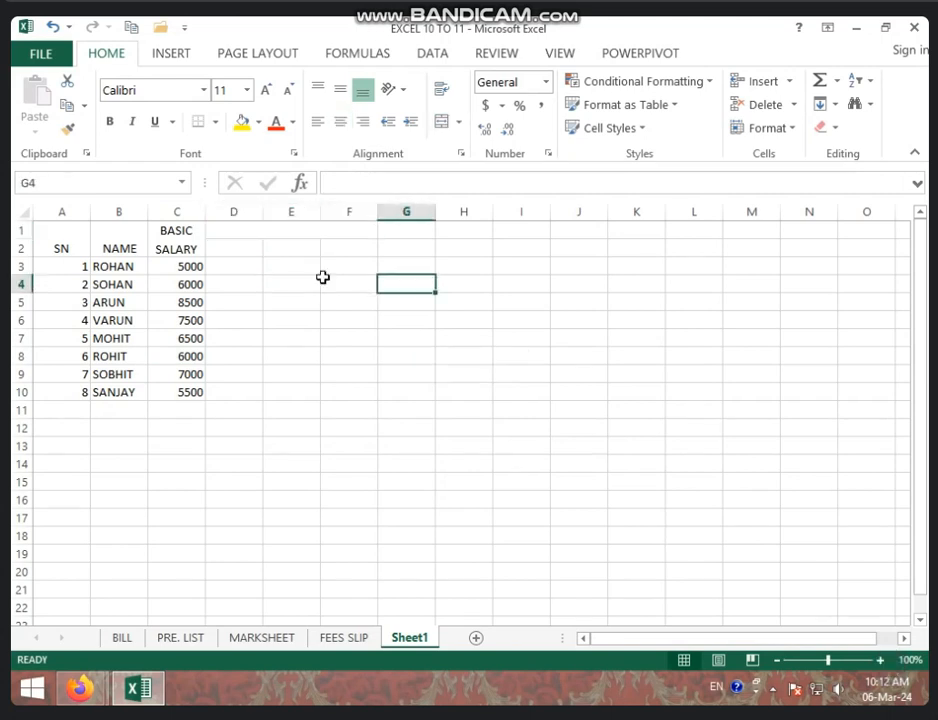
left_click(322, 228)
type("LEAVE")
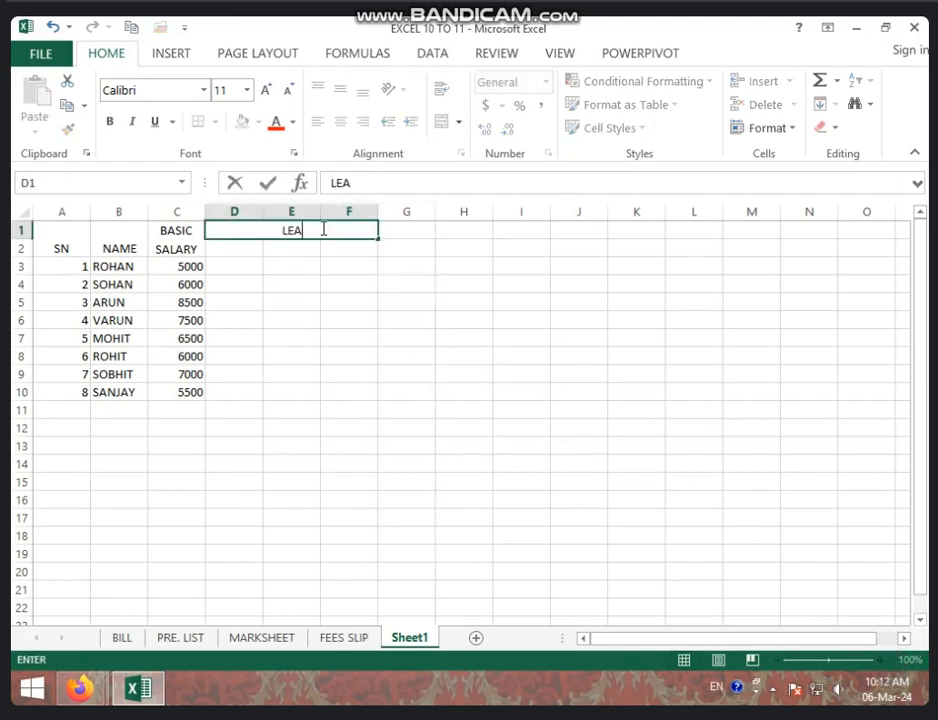
- Enter the leave subheadings DAY, AMT and TOTAL in cells D2, E2 and F2
left_click(253, 243)
type("DA")
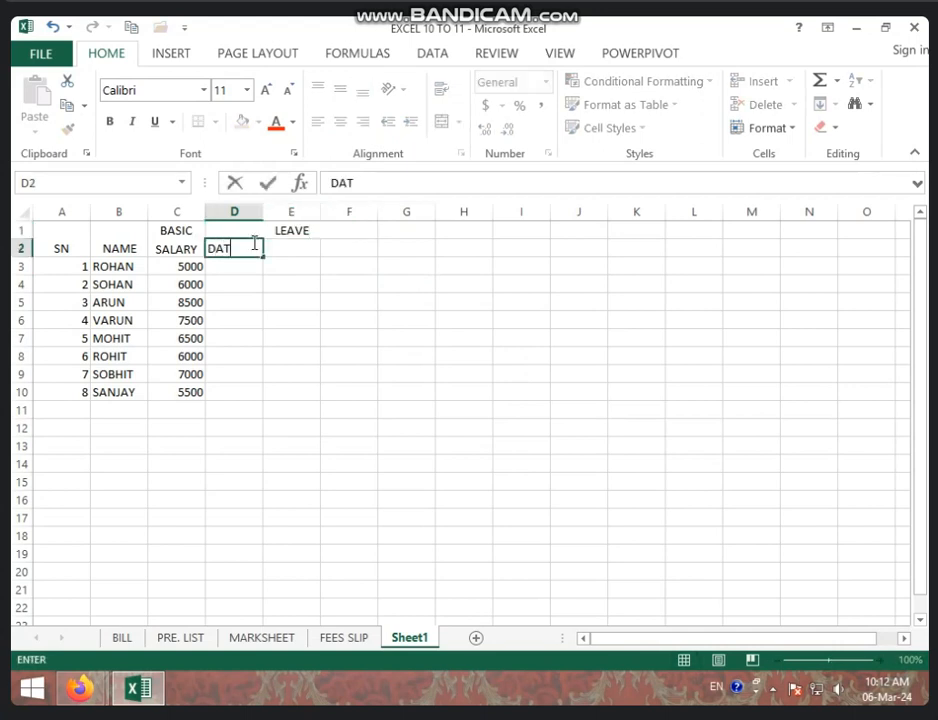
type("Y")
key("Tab")
type("AM")
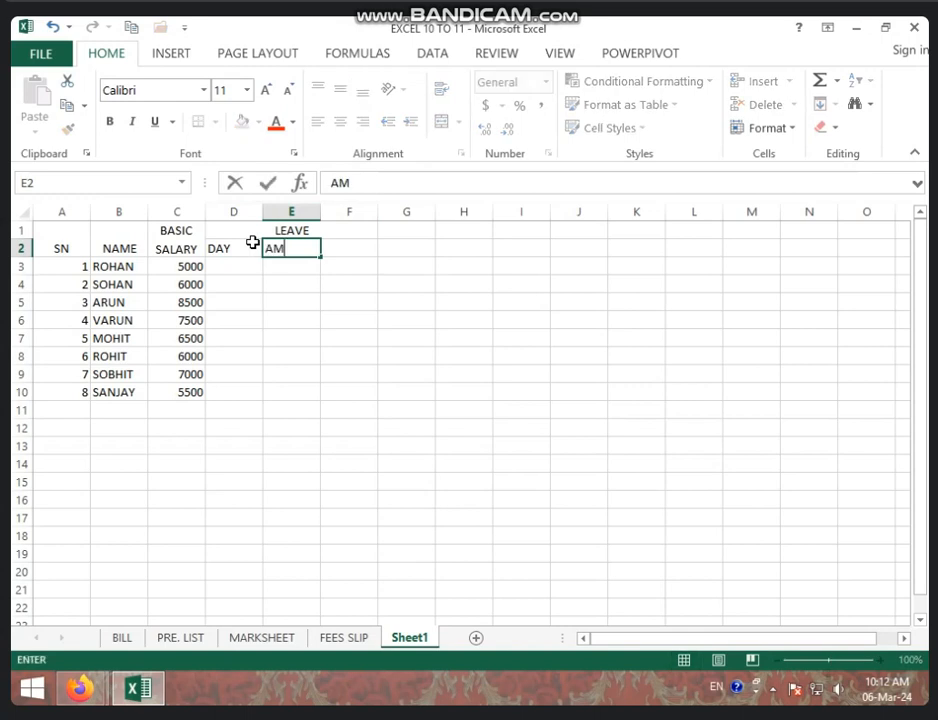
type("T")
key("Tab")
type("TOTAL")
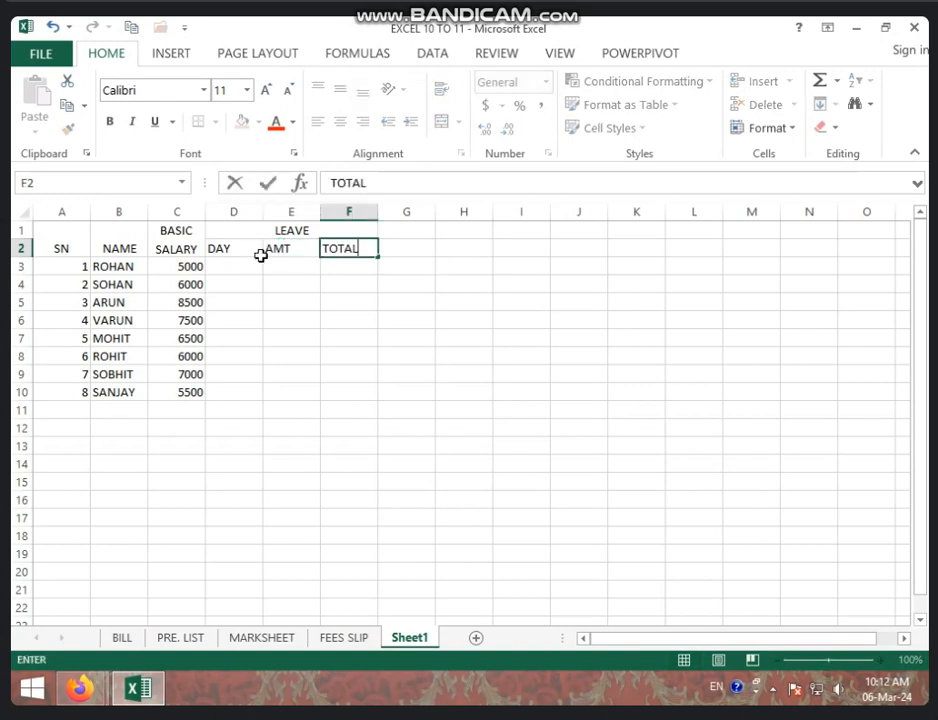
- Enter the leave days 1, 2, 2 and 1 for the first four employees in cells D3 to D6
left_click(258, 259)
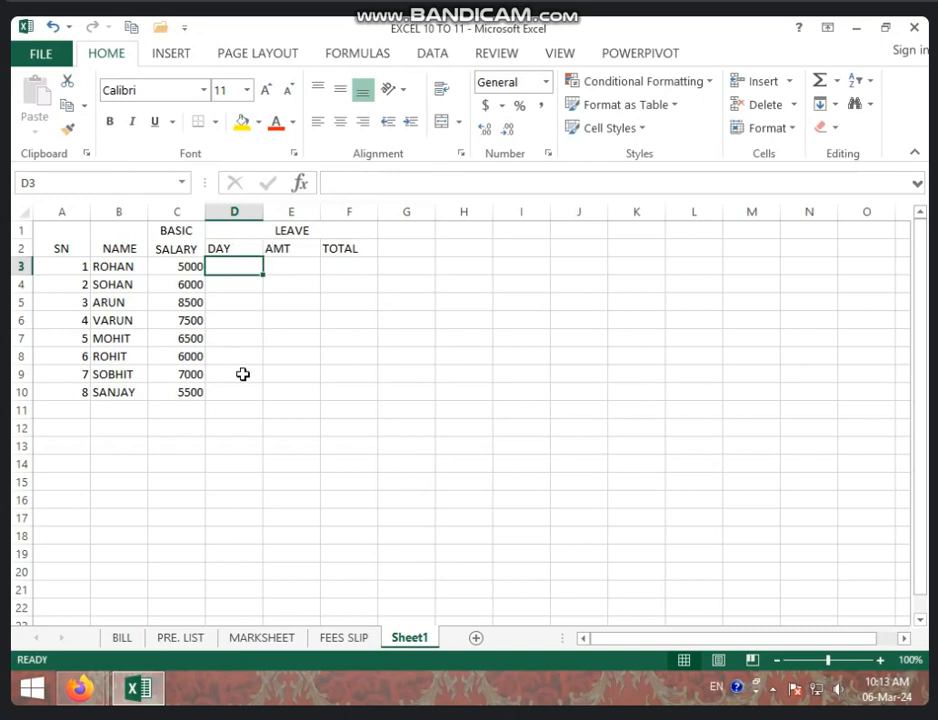
type("1")
key("Return")
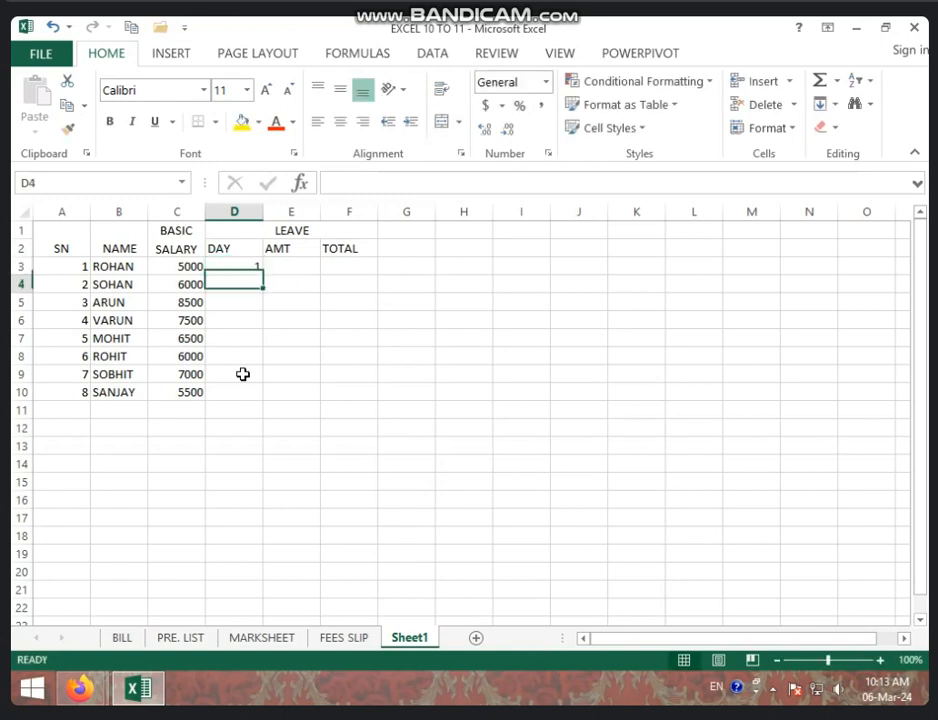
type("2")
key("Return")
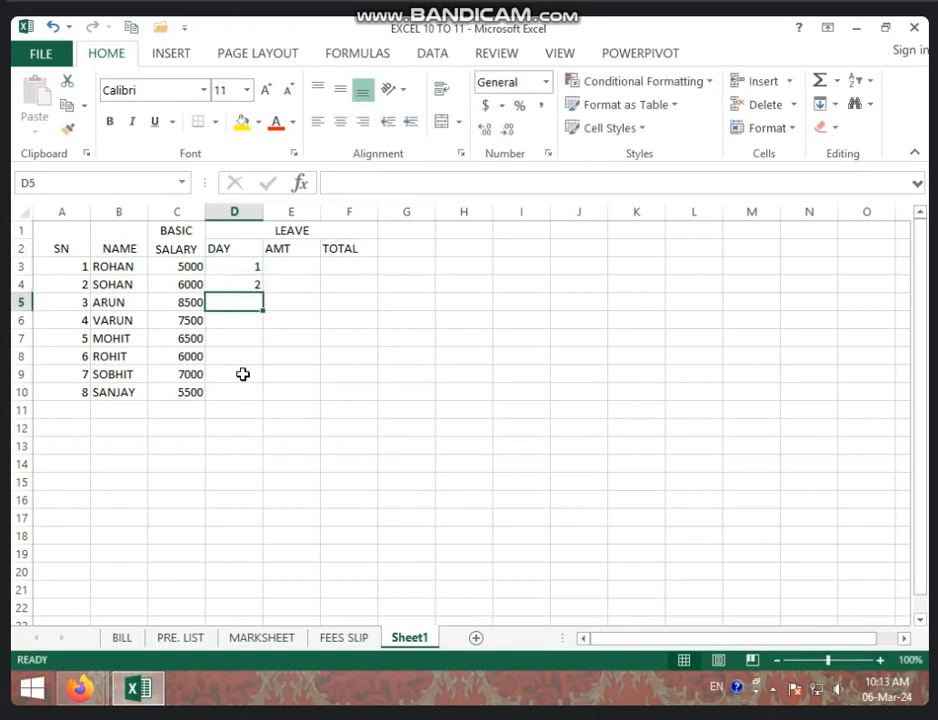
type("2")
key("Return")
type("1")
key("Return")
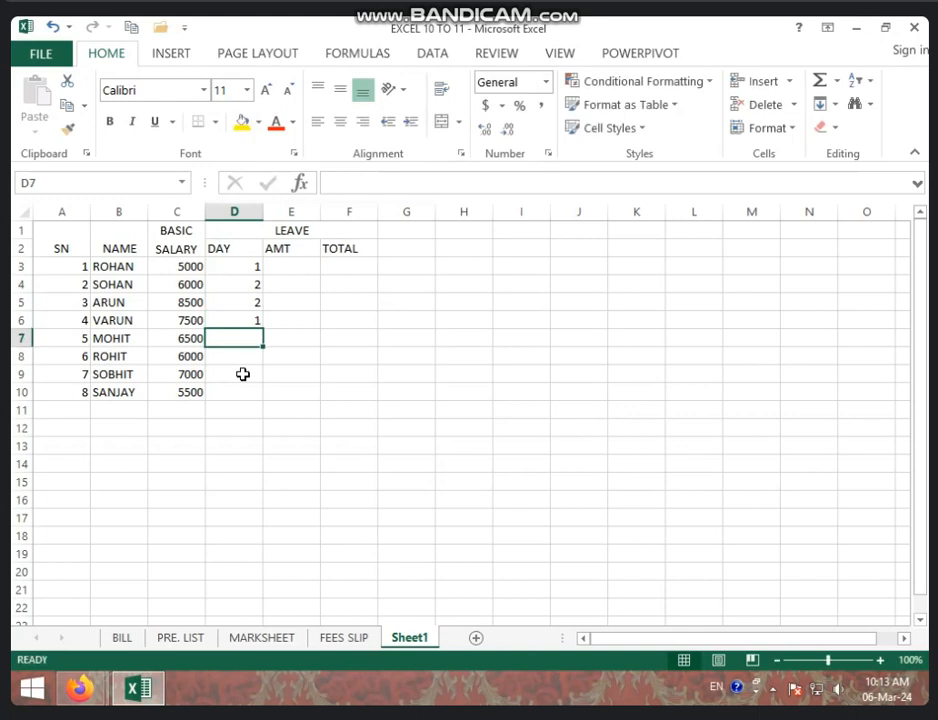
- Enter the leave days 1, 2, 2 and 1 for the last four employees in cells D7 to D10
type("1")
key("Return")
type("2")
key("Return")
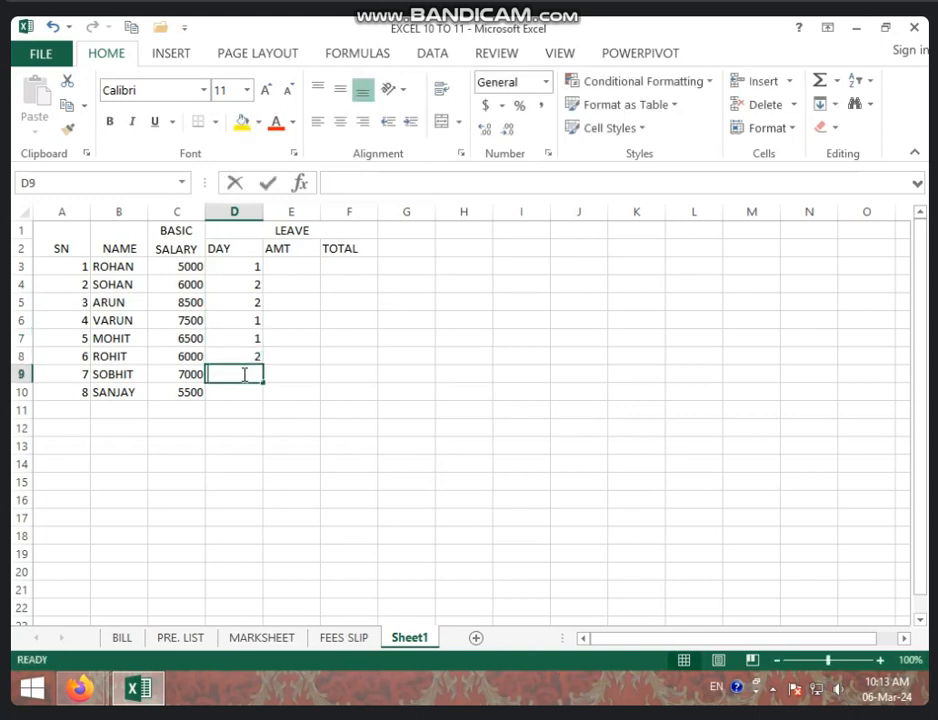
type("2")
key("Return")
type("1")
key("Return")
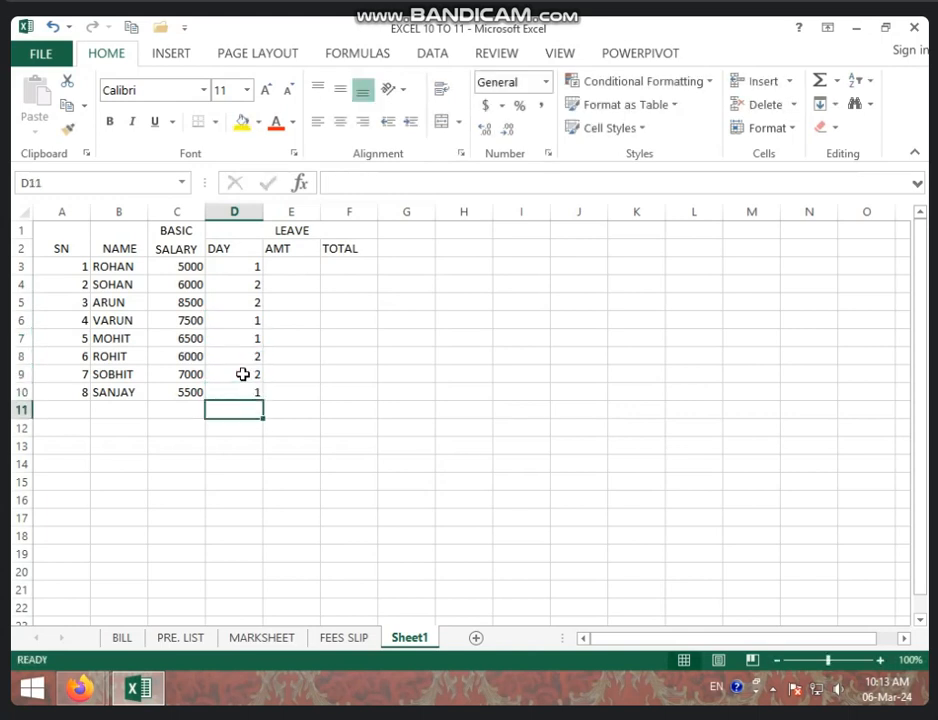
- Calculate the first employee's daily leave amount in E3 with the formula =C3/30
left_click(283, 272)
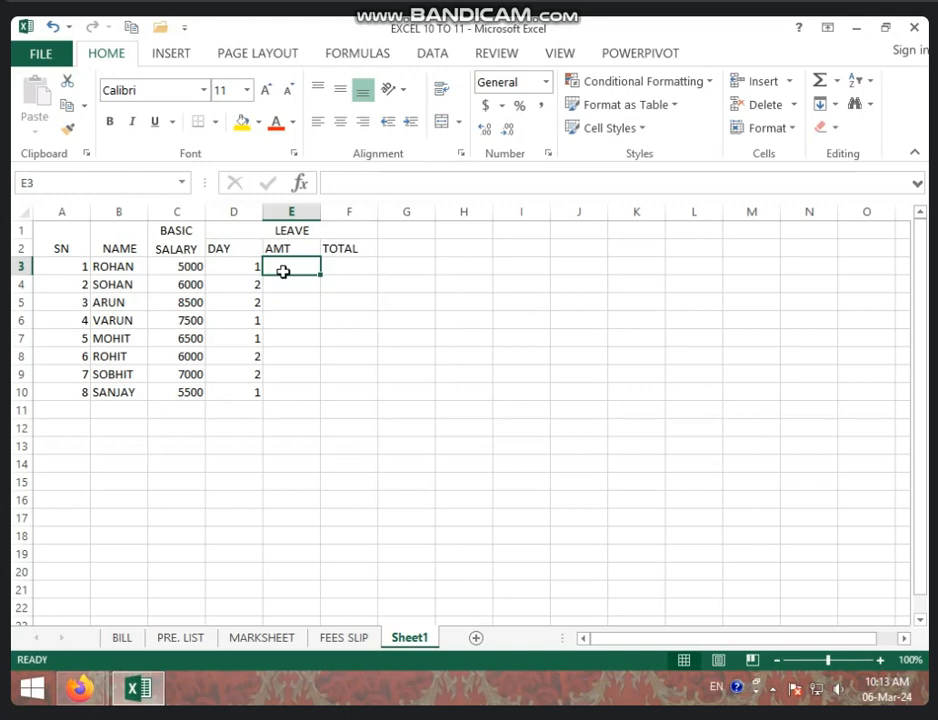
type("=")
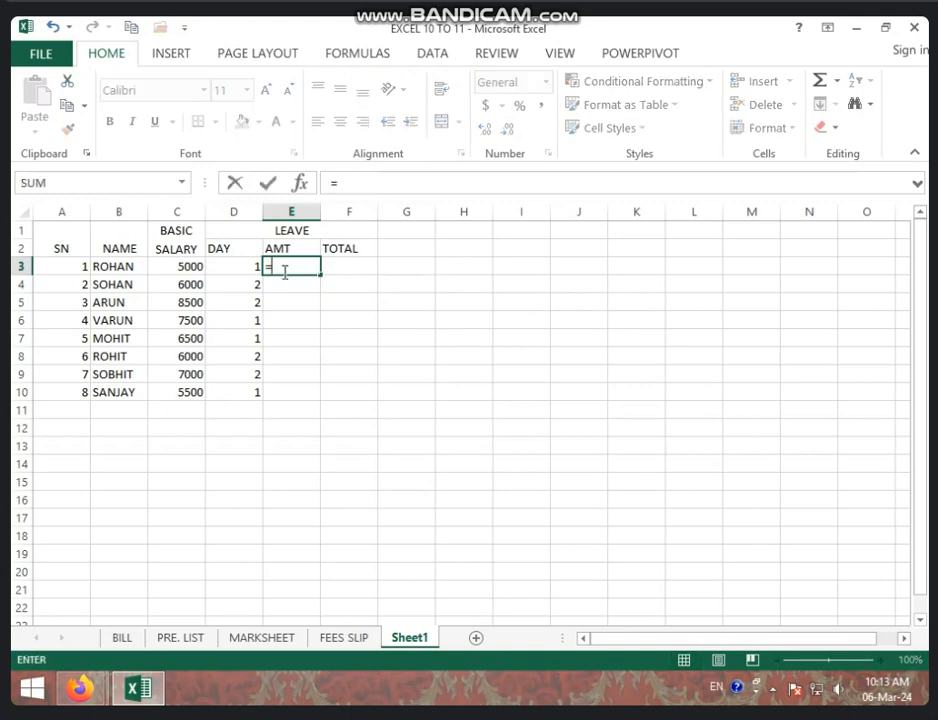
left_click(193, 263)
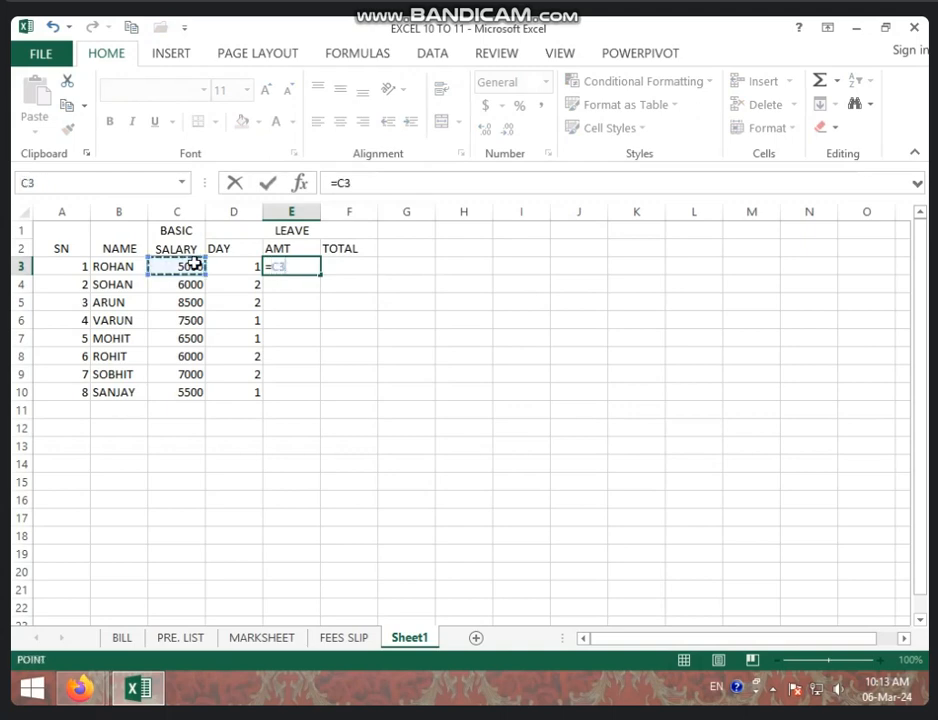
type("/")
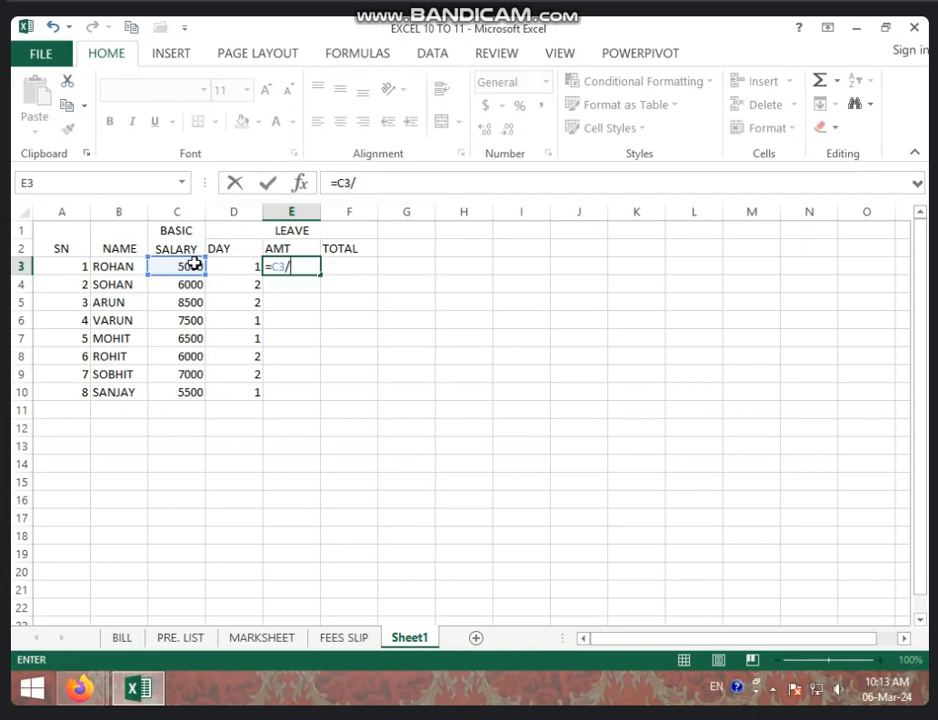
type("30")
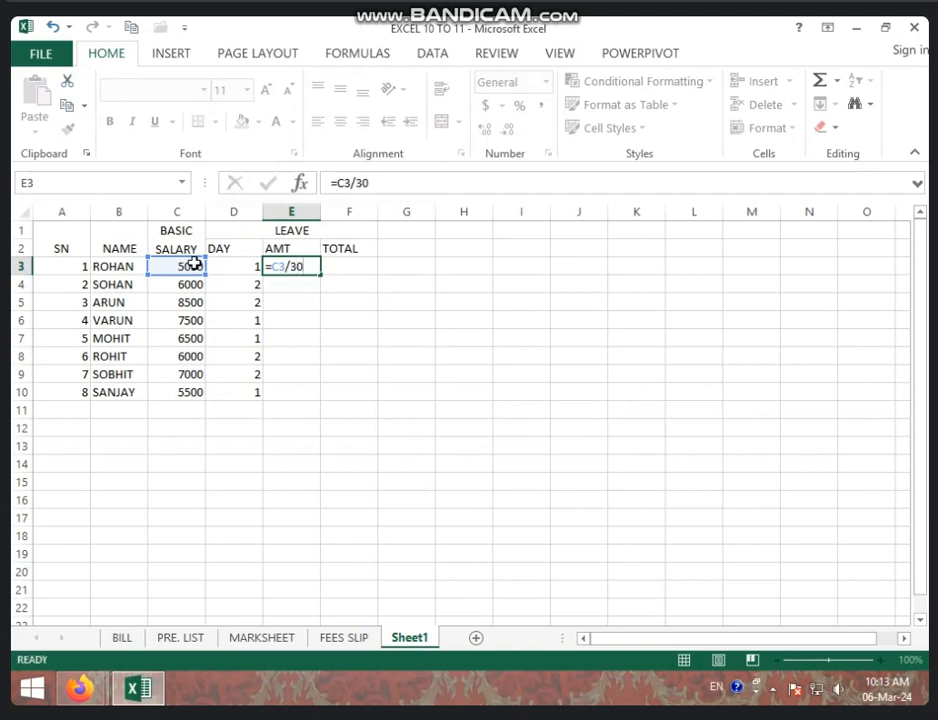
key("Return")
- Fill the AMT formula from E3 down to E10 and show the amounts without decimal places
left_click(292, 266)
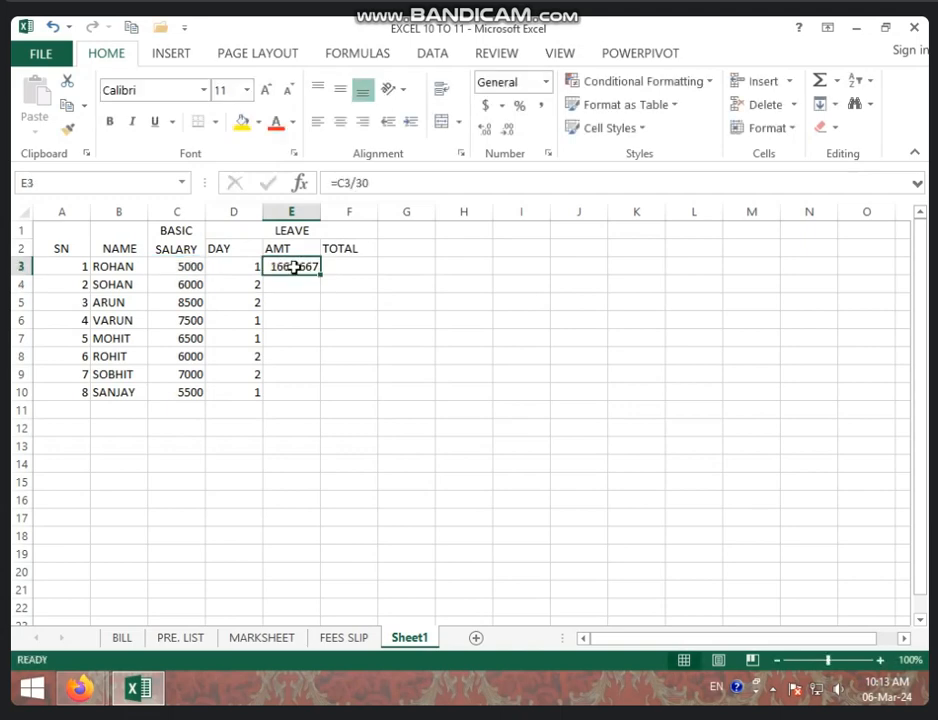
left_click_drag(320, 275, 335, 397)
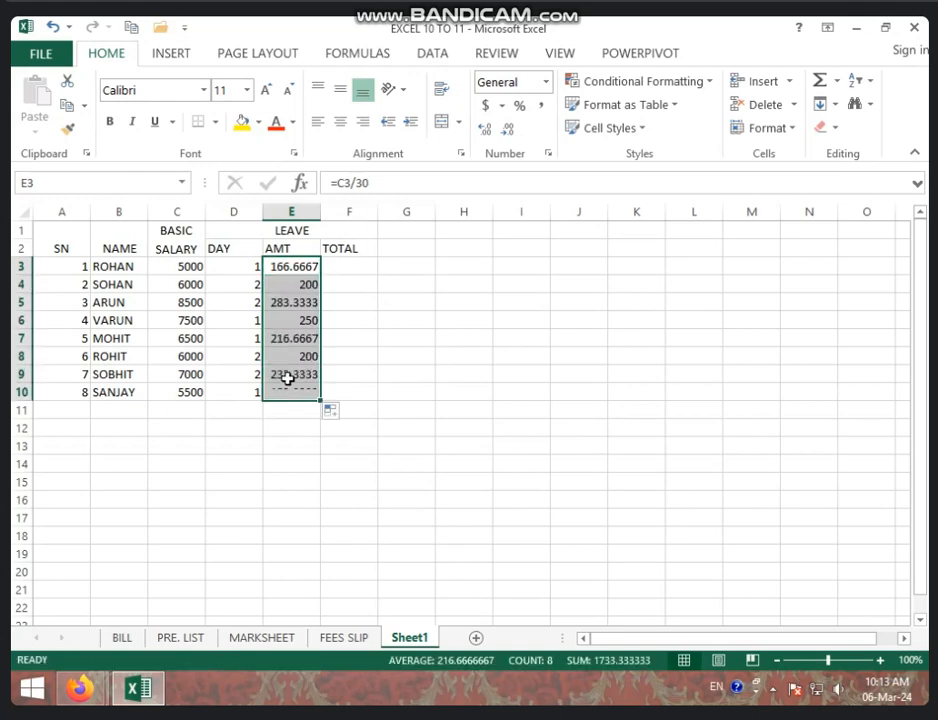
left_click(509, 129)
left_click(509, 129)
left_click(509, 129)
left_click(509, 129)
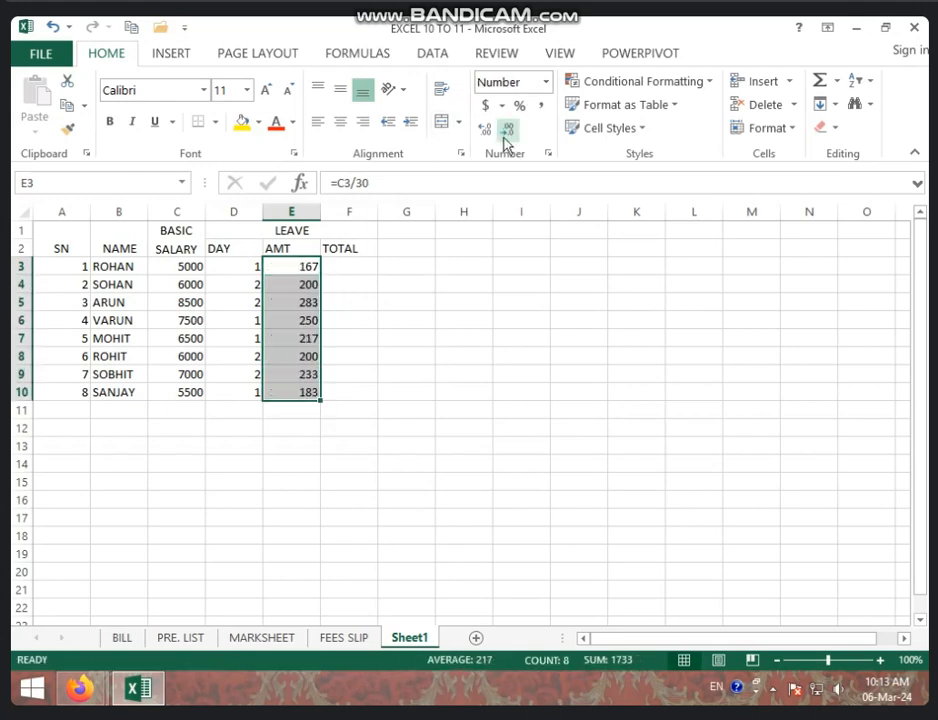
- Calculate the first employee's leave total in F3 with the formula =D3*E3
left_click(347, 263)
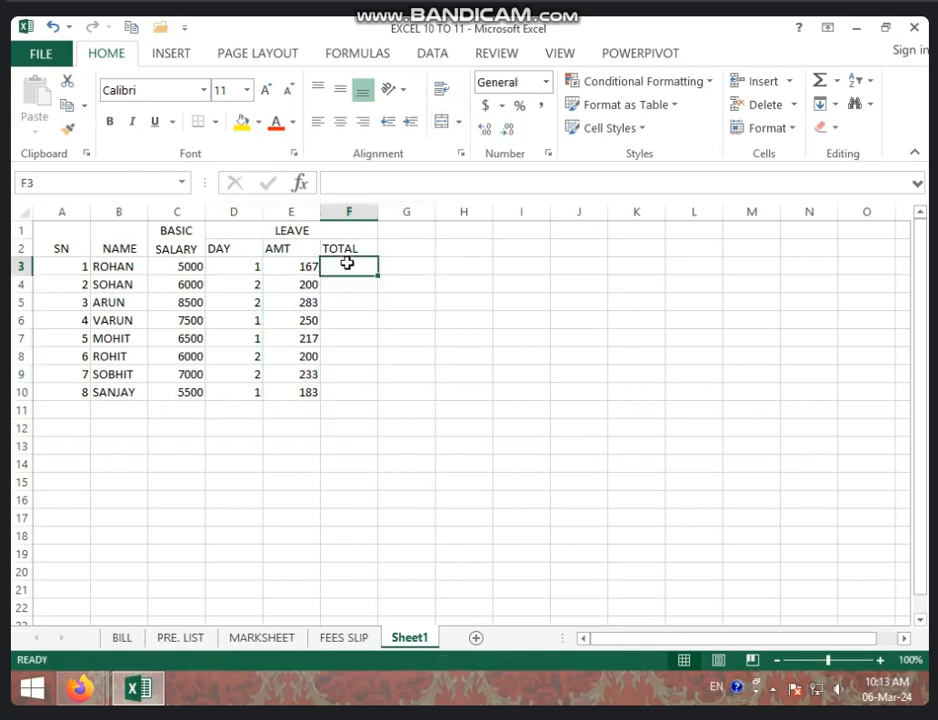
left_click(247, 266)
left_click(300, 269)
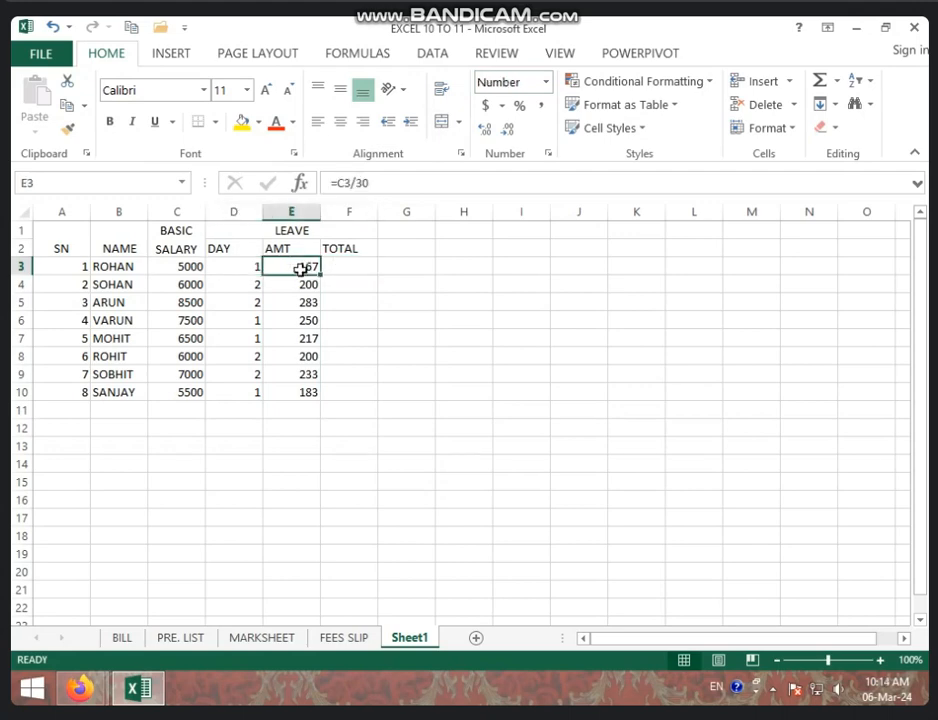
left_click(360, 263)
type("=")
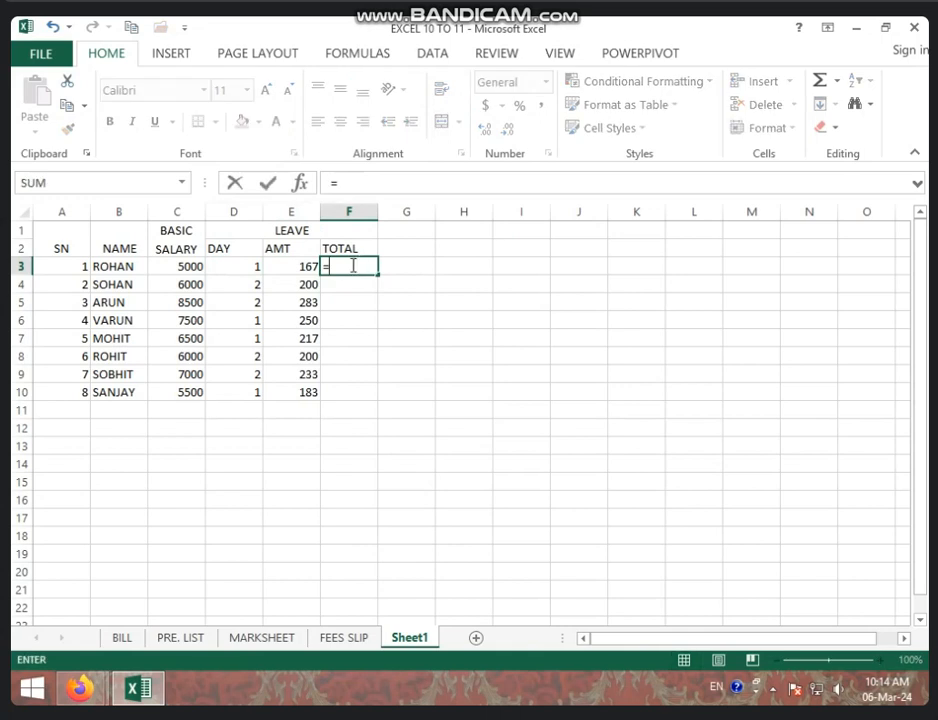
left_click(239, 266)
type("*")
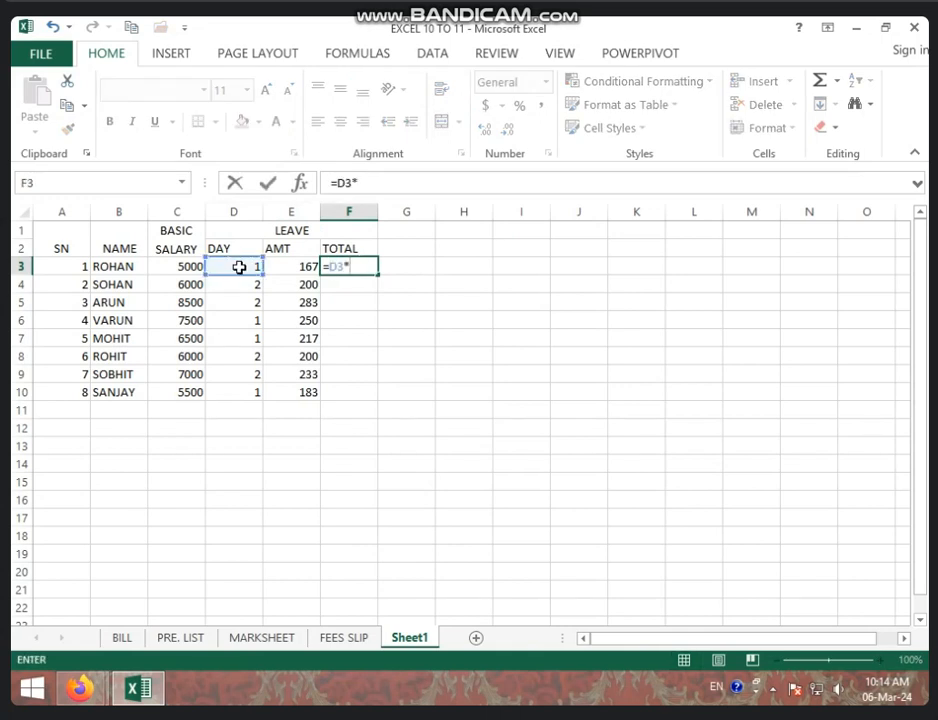
left_click(284, 267)
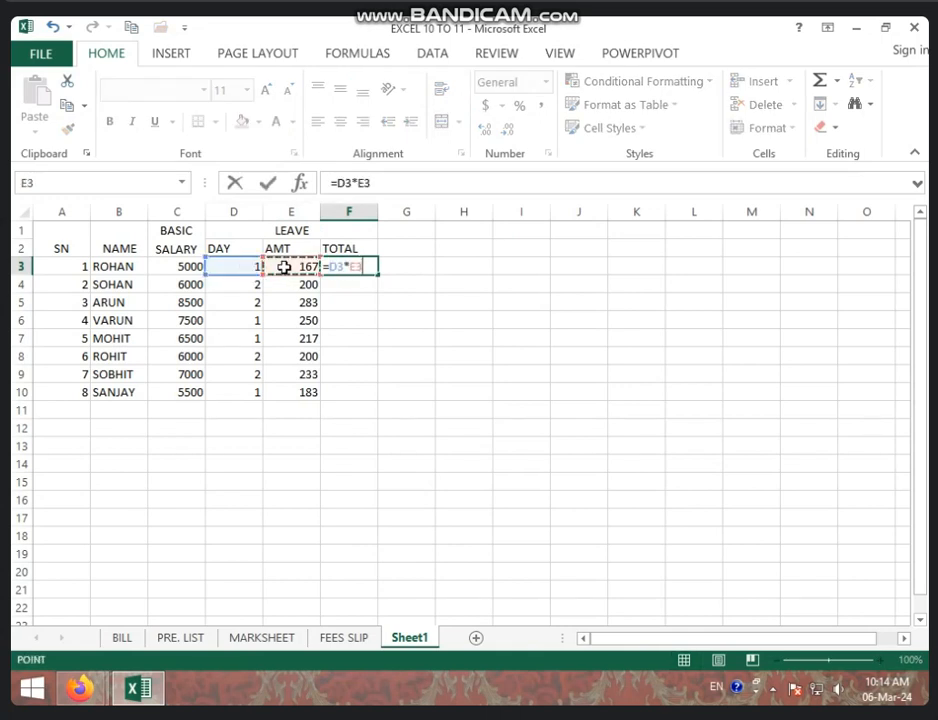
key("Return")
- Fill the leave TOTAL formula from F3 down to F10 and show the totals without decimal places
left_click(335, 266)
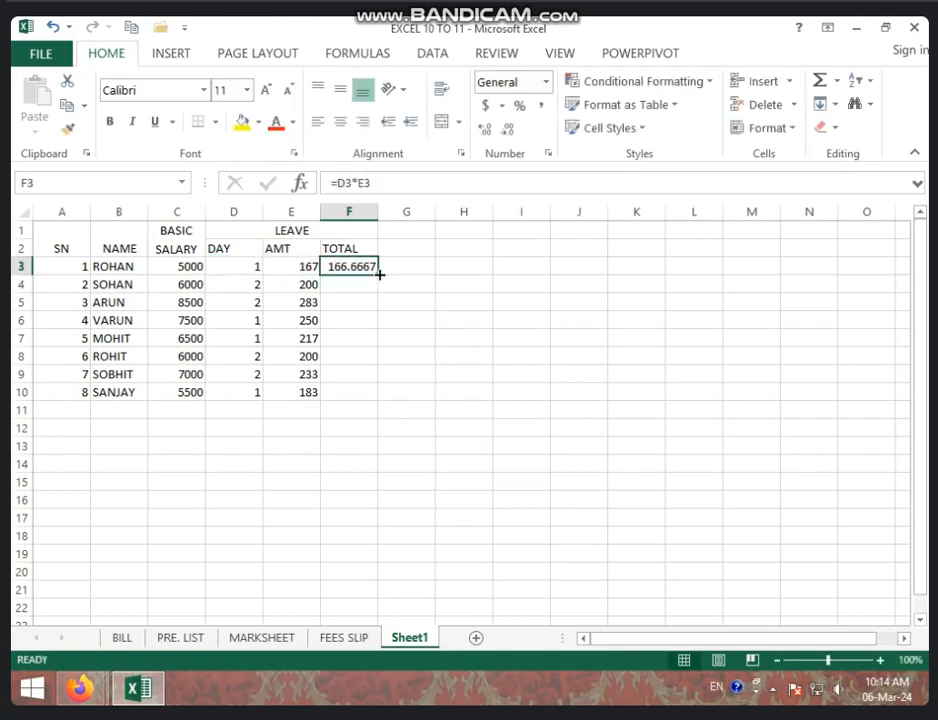
left_click_drag(378, 274, 373, 392)
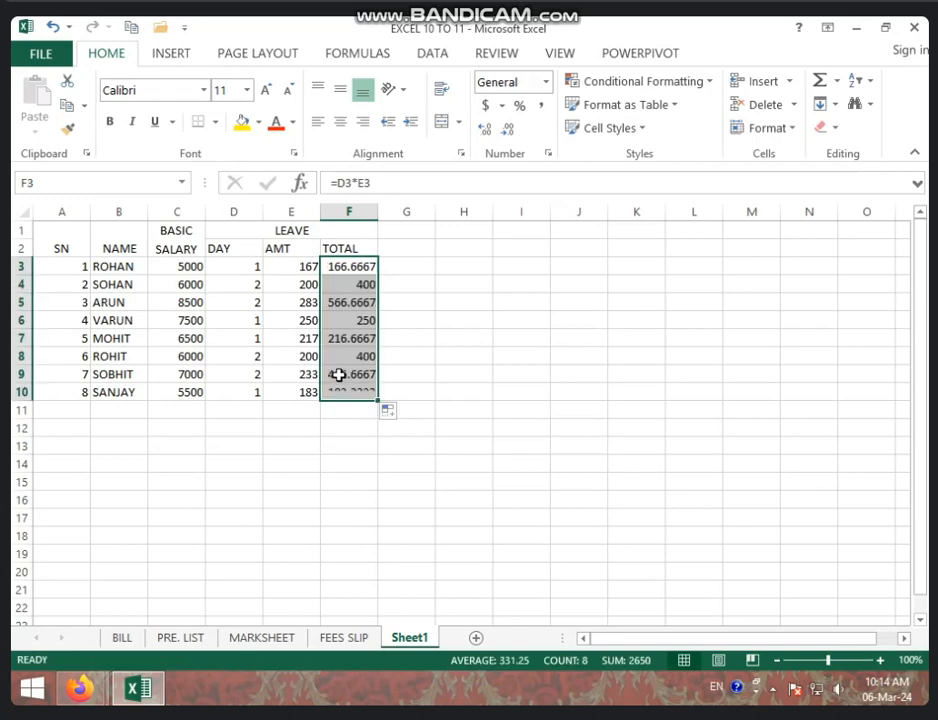
left_click(507, 129)
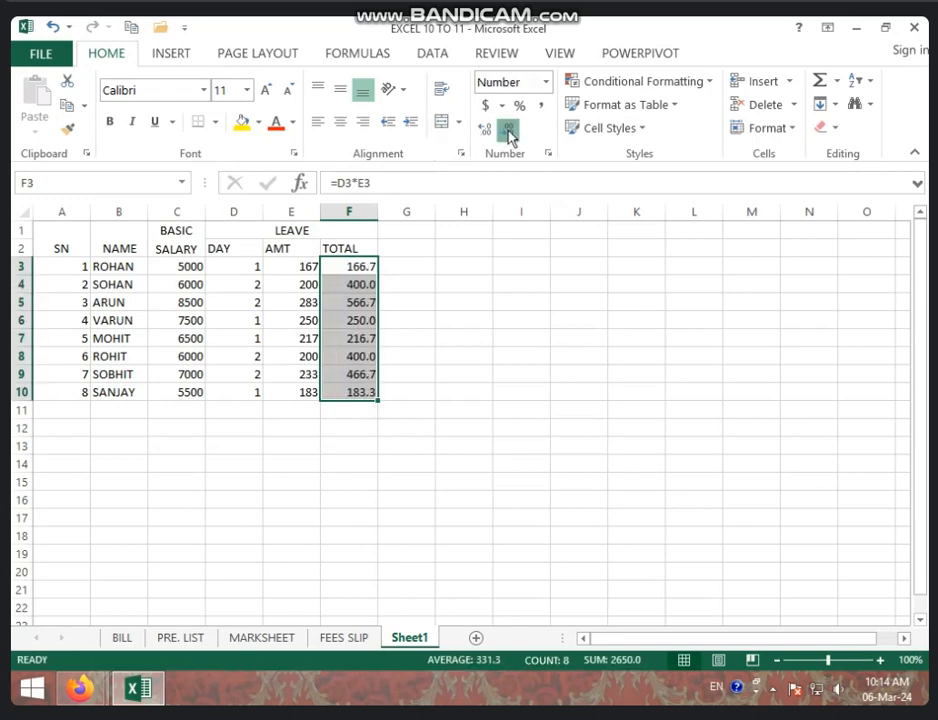
left_click(507, 129)
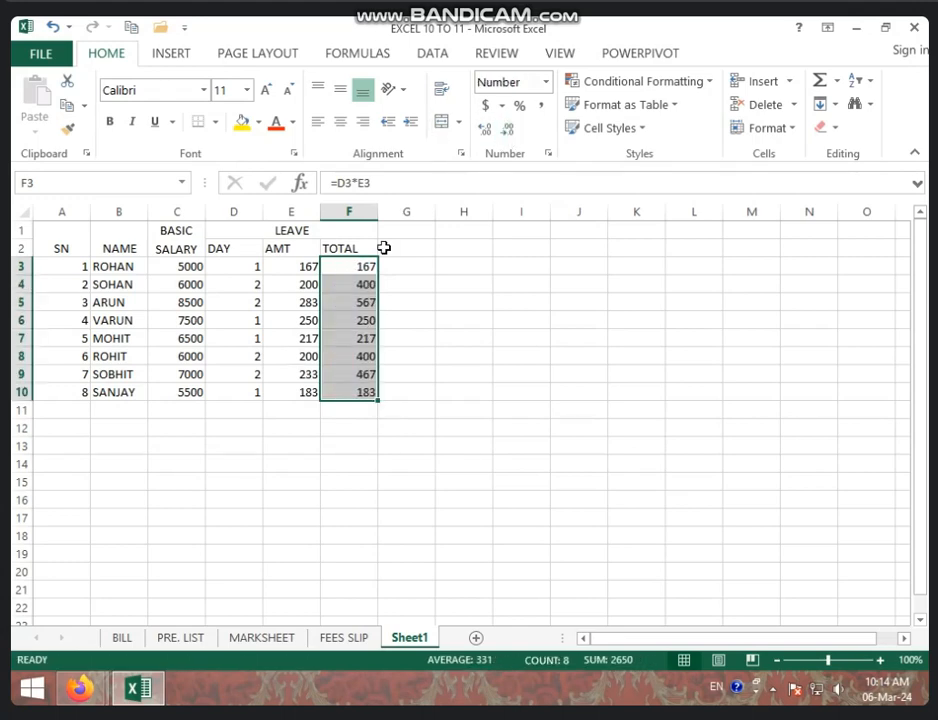
- Change the first employee's leave days in D3 to 2 and check the total in F3
left_click(241, 260)
type("2")
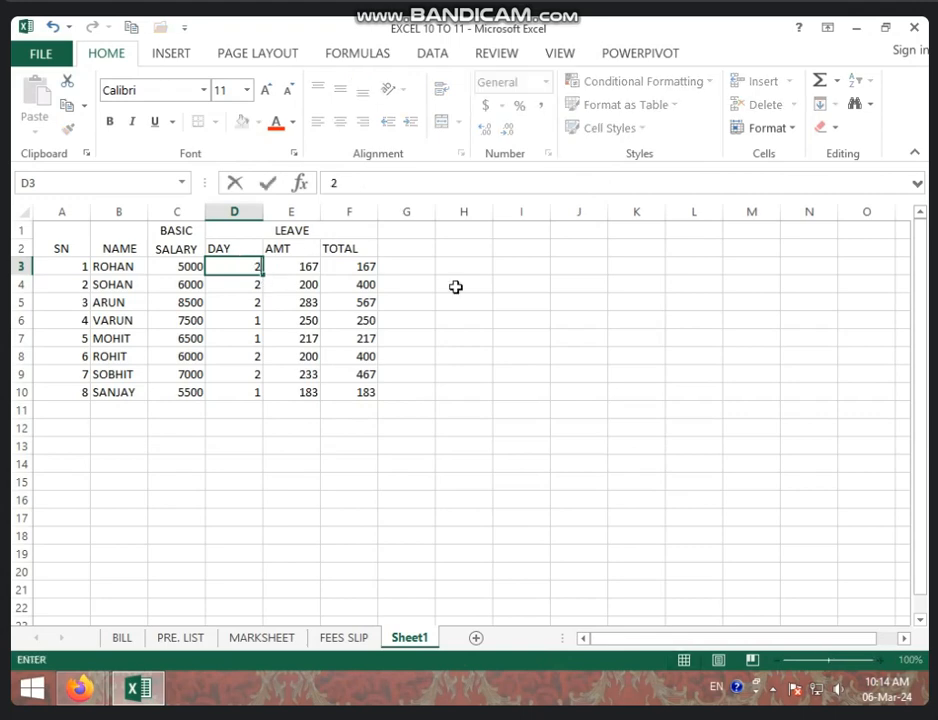
left_click(454, 287)
left_click(370, 266)
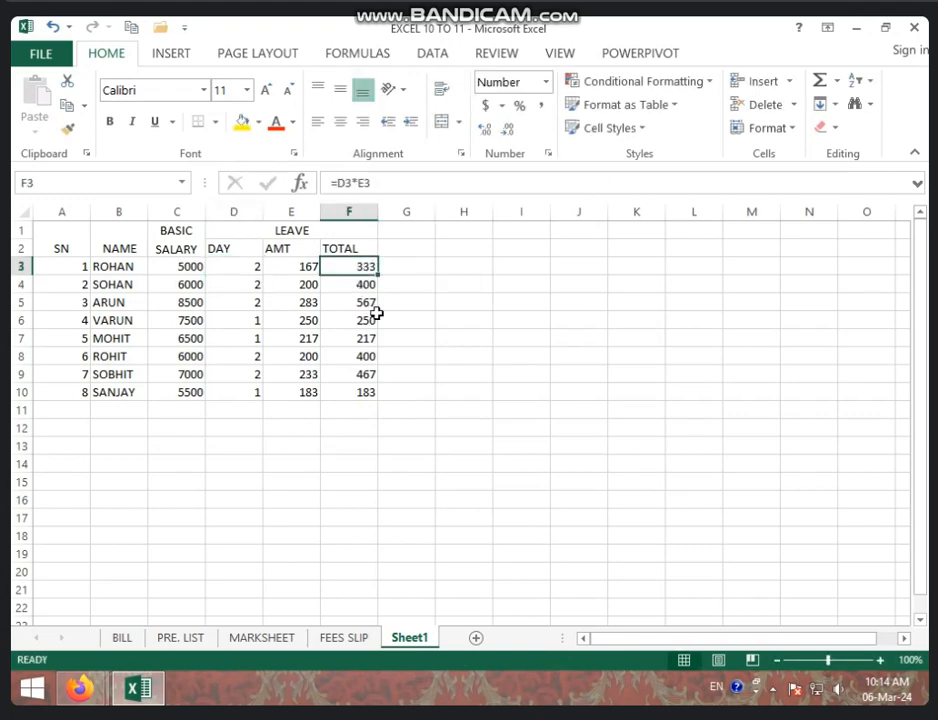
- Merge and center cells G1 to I1 and enter the heading ABS
left_click_drag(405, 231, 504, 230)
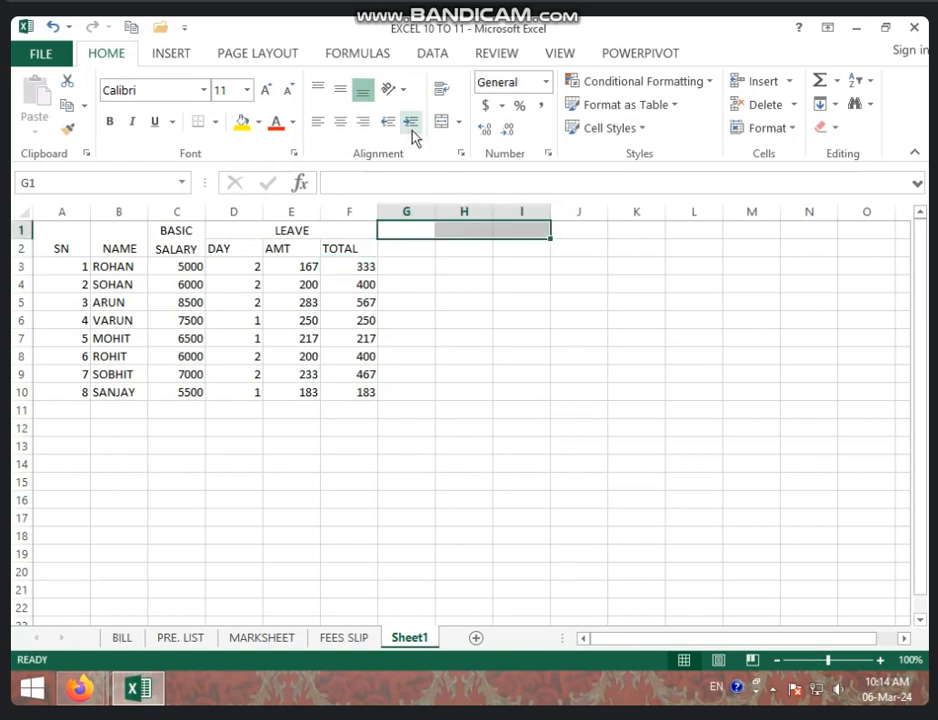
left_click(437, 127)
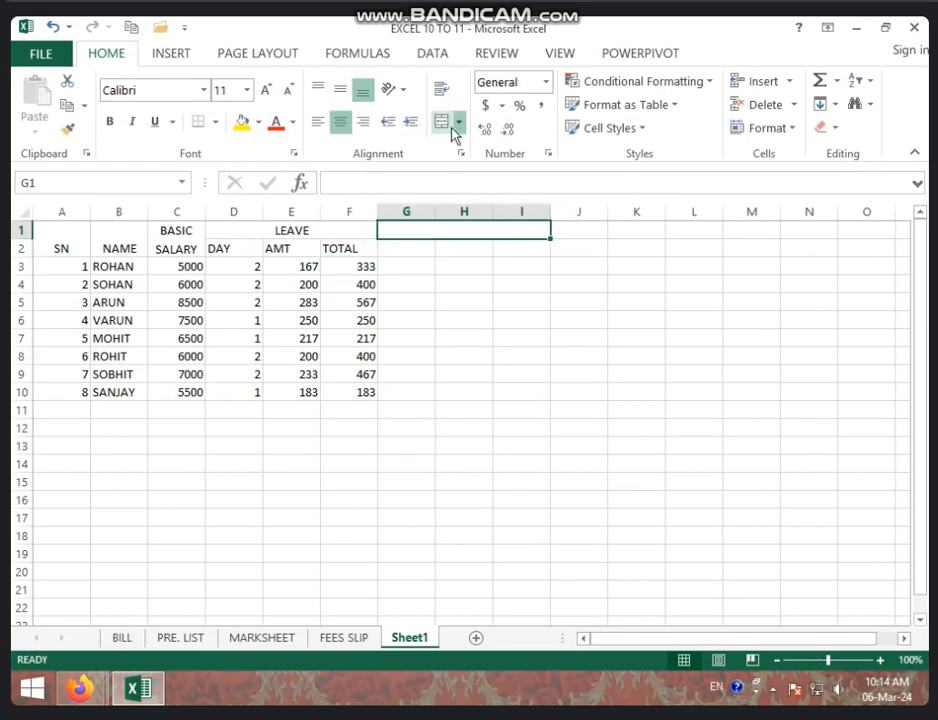
type("ABS")
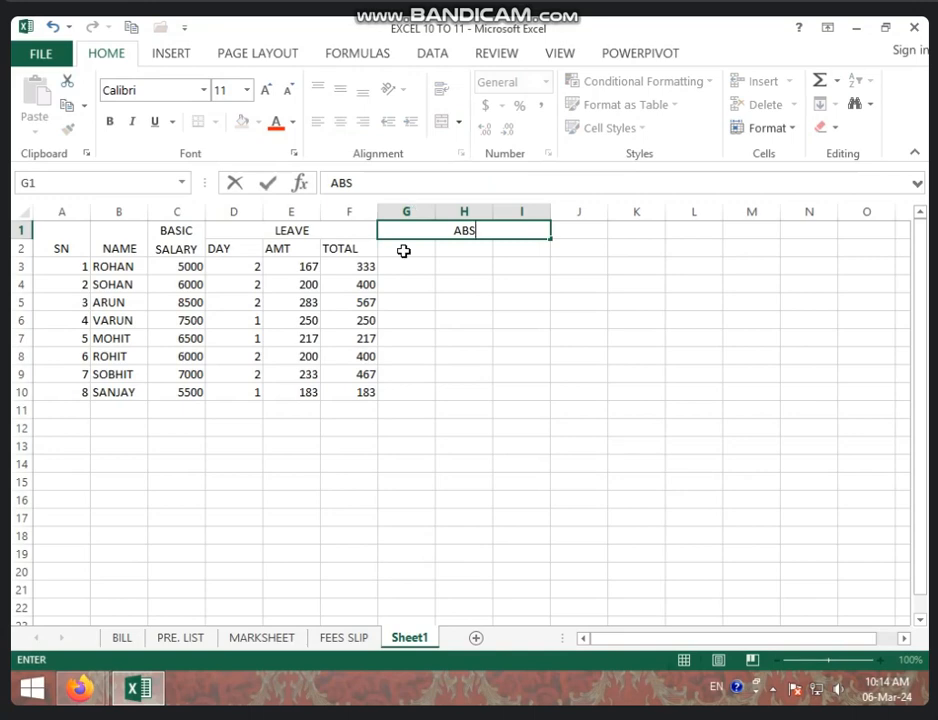
- Enter the subheadings DAY, AMT and TOTAL in cells G2 to I2 under the ABS heading
left_click(403, 251)
type("DQA")
key("BackSpace")
key("BackSpace")
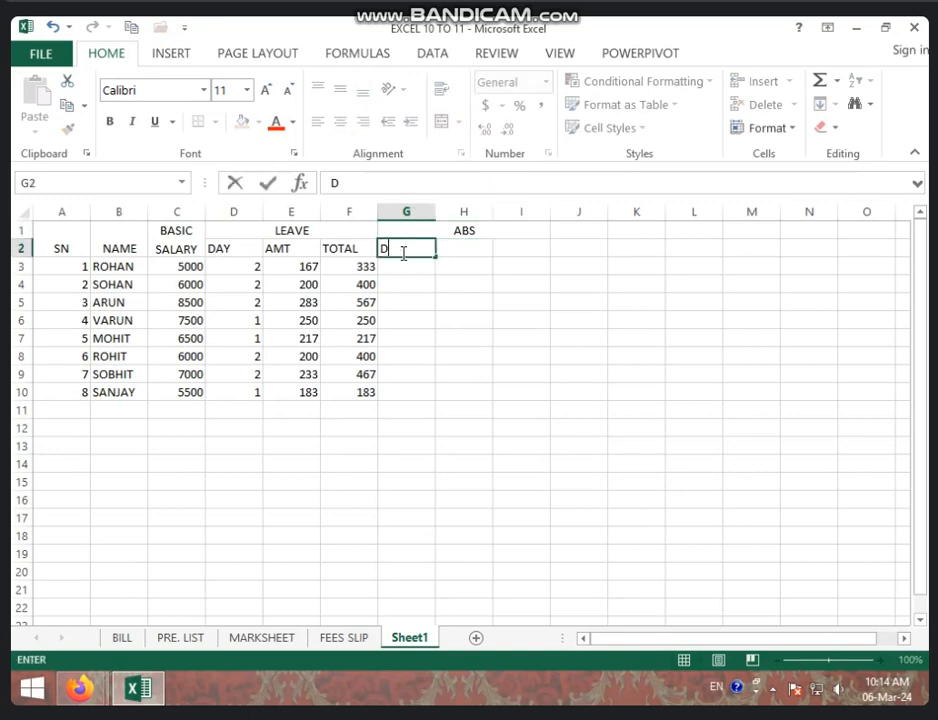
type("AY")
key("ctrl+Return")
key("Tab")
type("AMT")
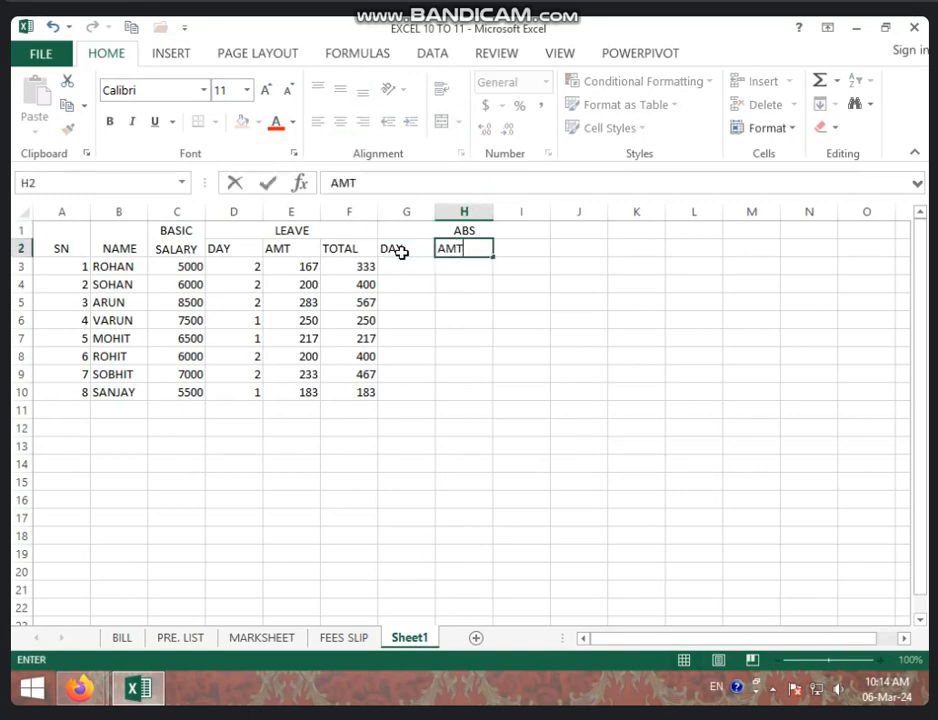
key("Tab")
type("TOTAL")
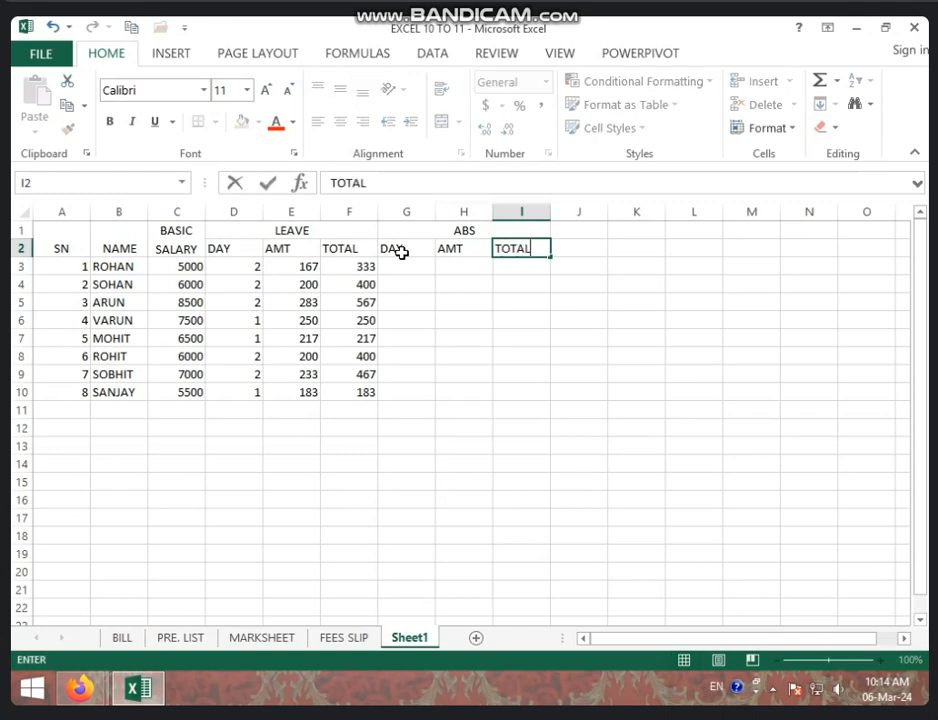
- Enter the absent days 1, 2, 2 and 1 for the first four employees in cells G3 to G6
left_click(402, 259)
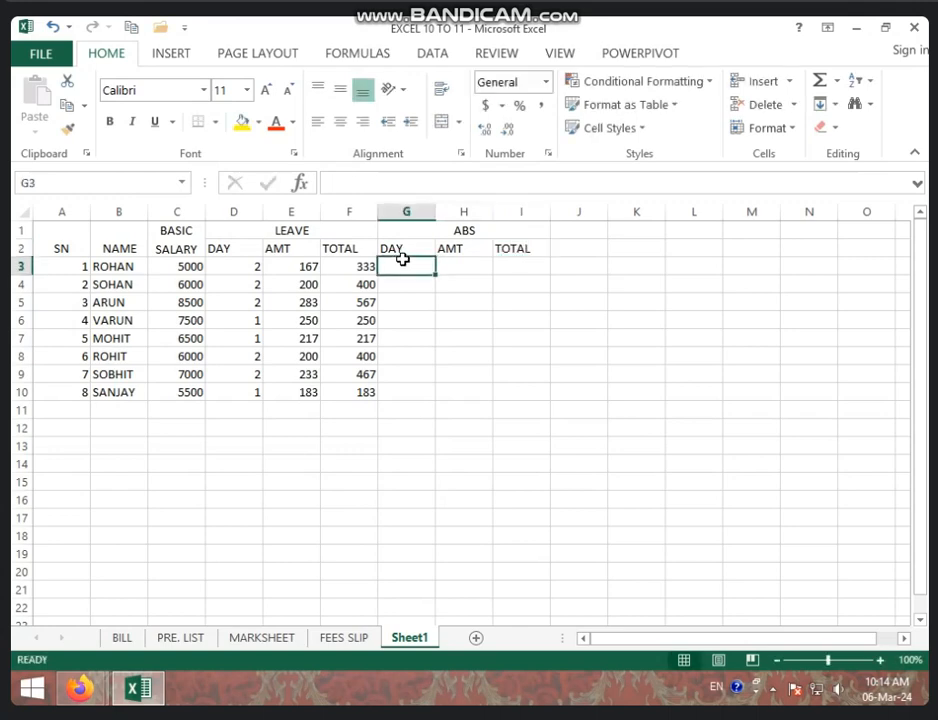
type("1")
left_click(394, 285)
type("2")
left_click(403, 309)
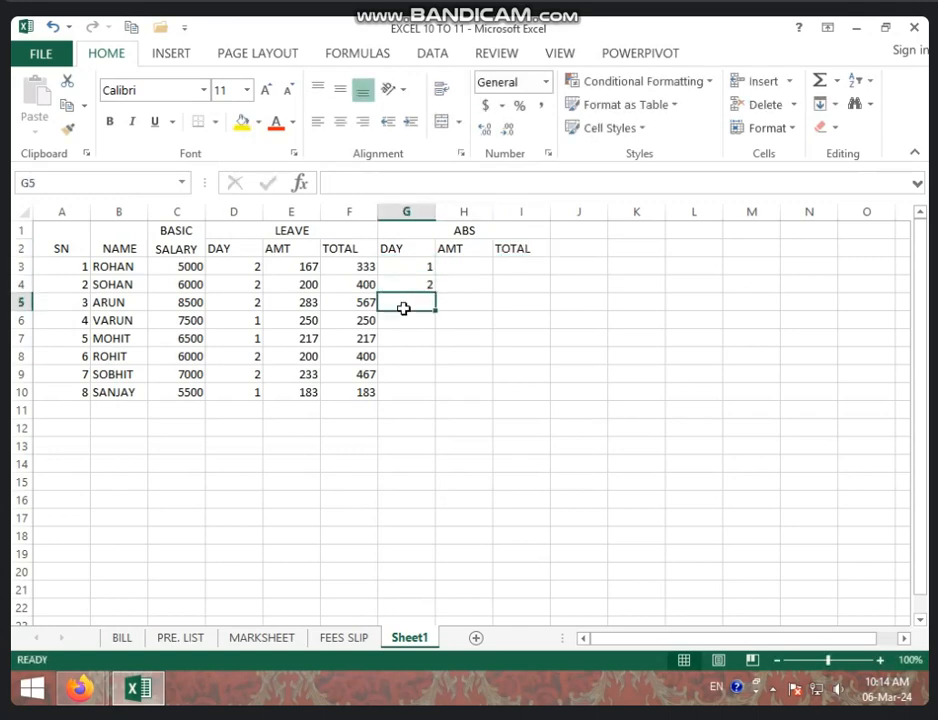
type("2")
left_click(410, 320)
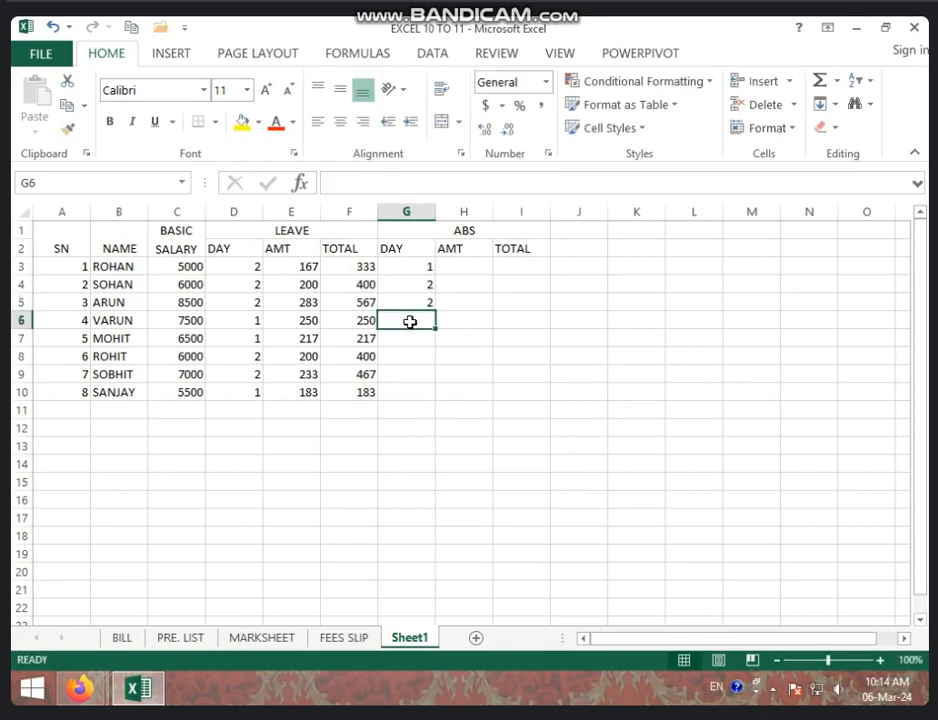
type("1")
- Enter the absent days 0, 1, 2 and 1 for the last four employees in cells G7 to G10
left_click(425, 350)
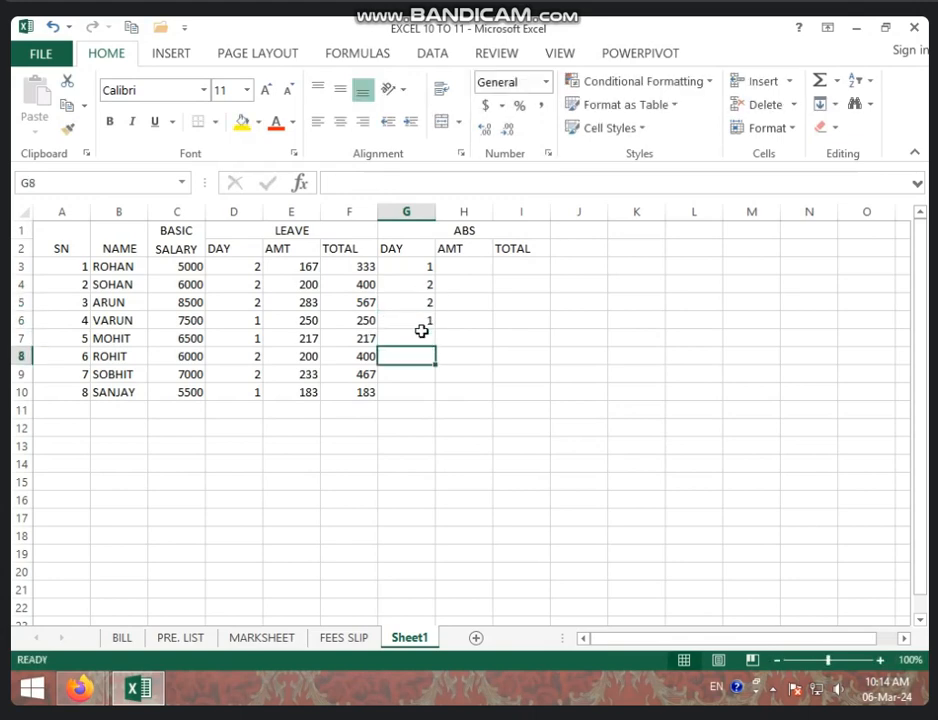
left_click(421, 335)
type("0")
left_click(425, 353)
type("1")
left_click(423, 377)
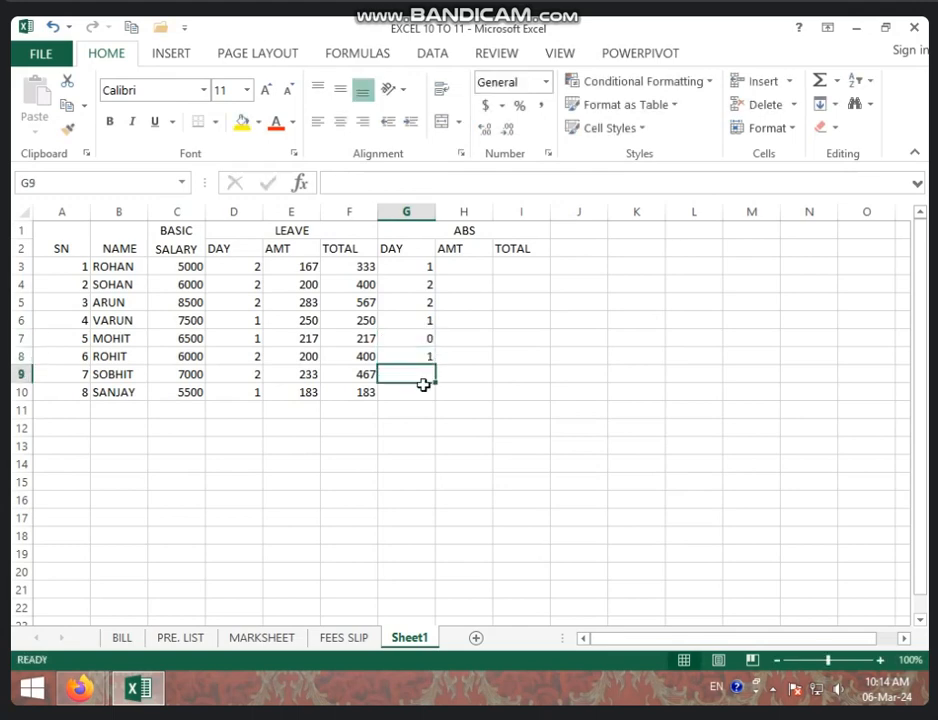
type("2")
left_click(423, 390)
type("1")
- Center the contents of all cells on the worksheet horizontally
left_click(505, 385)
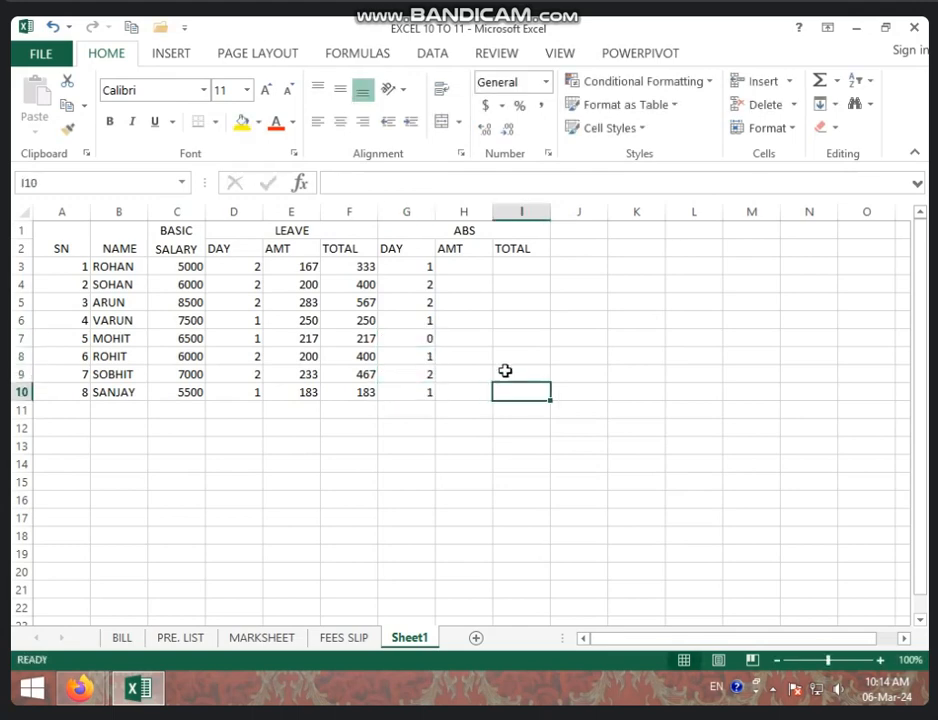
left_click(21, 211)
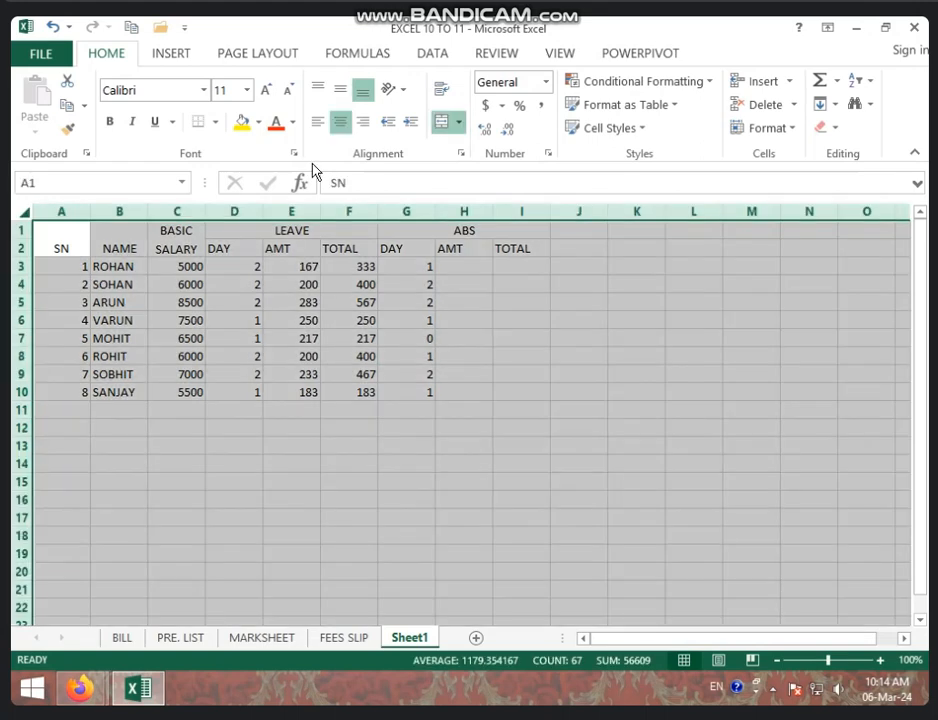
left_click(343, 126)
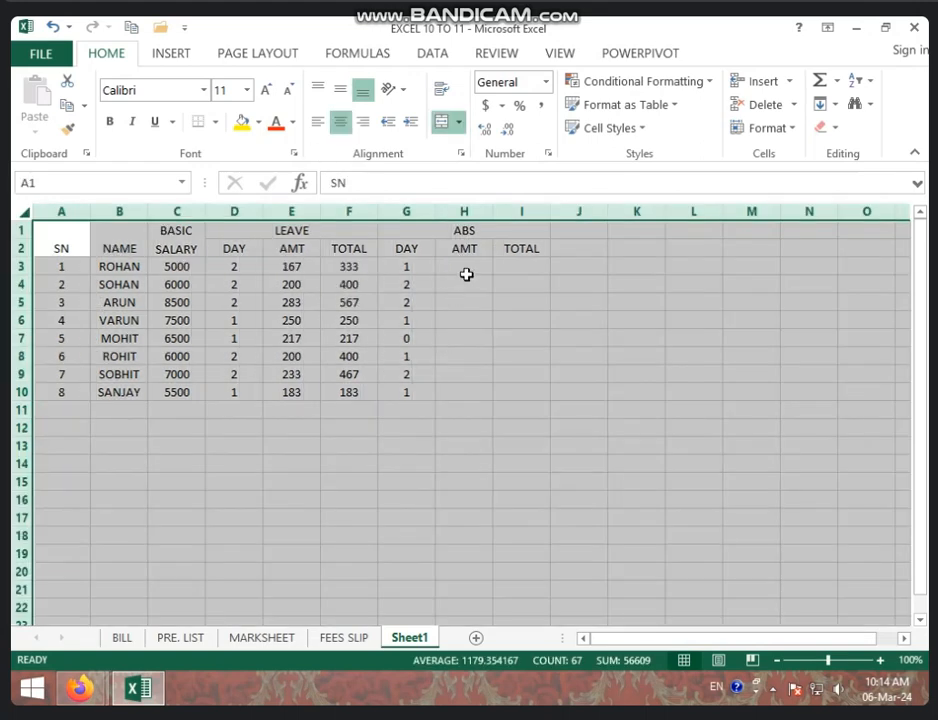
- Calculate the first employee's absence amount in H3 as double the daily salary with the formula =C3/30*2
left_click(440, 267)
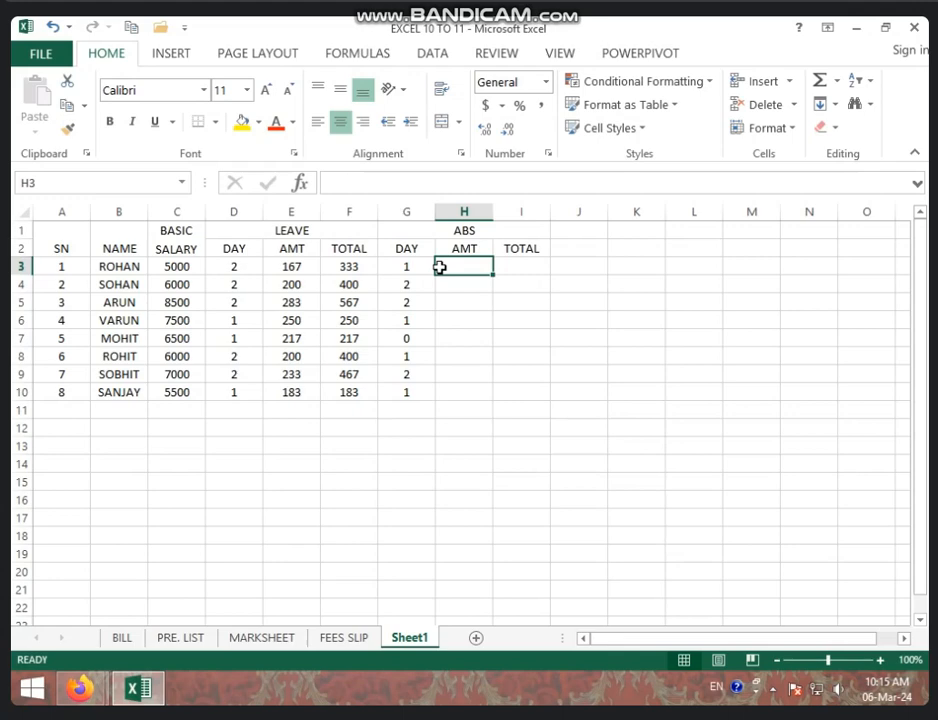
type("=")
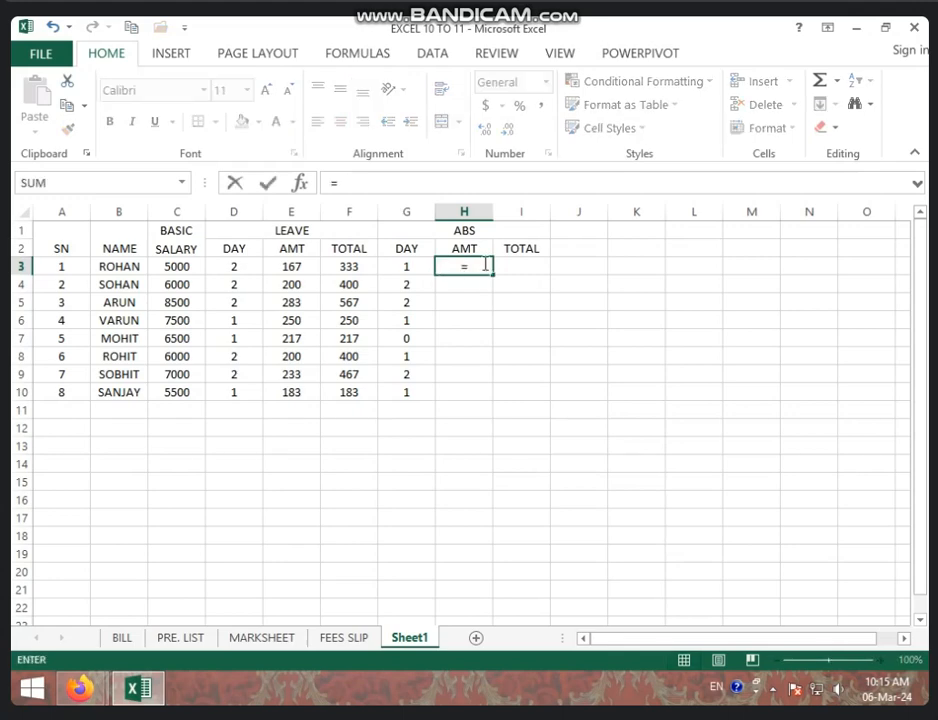
left_click(173, 267)
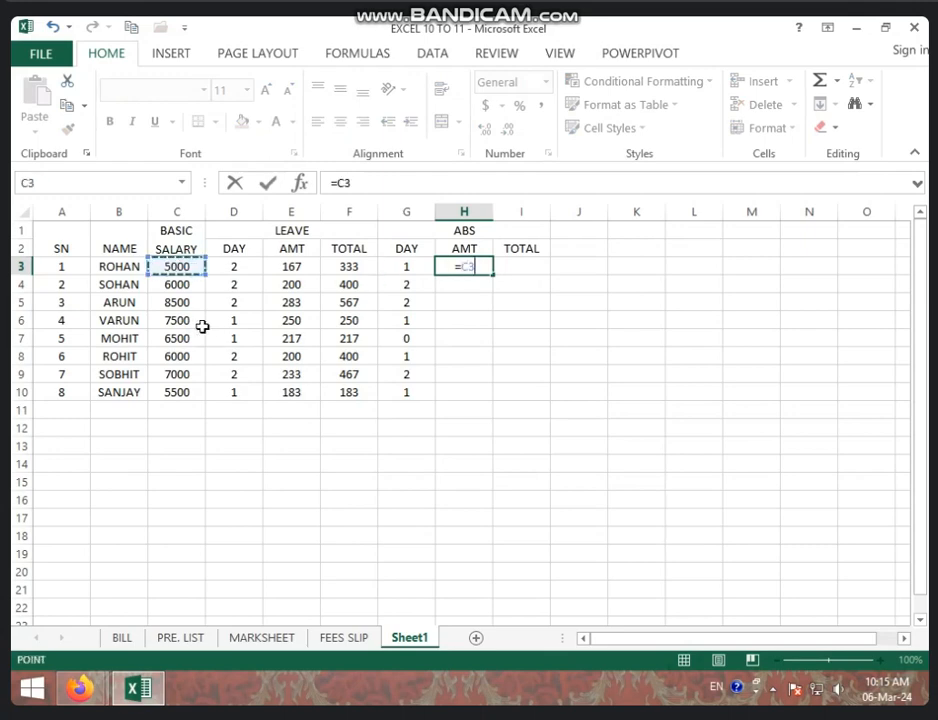
type("/30")
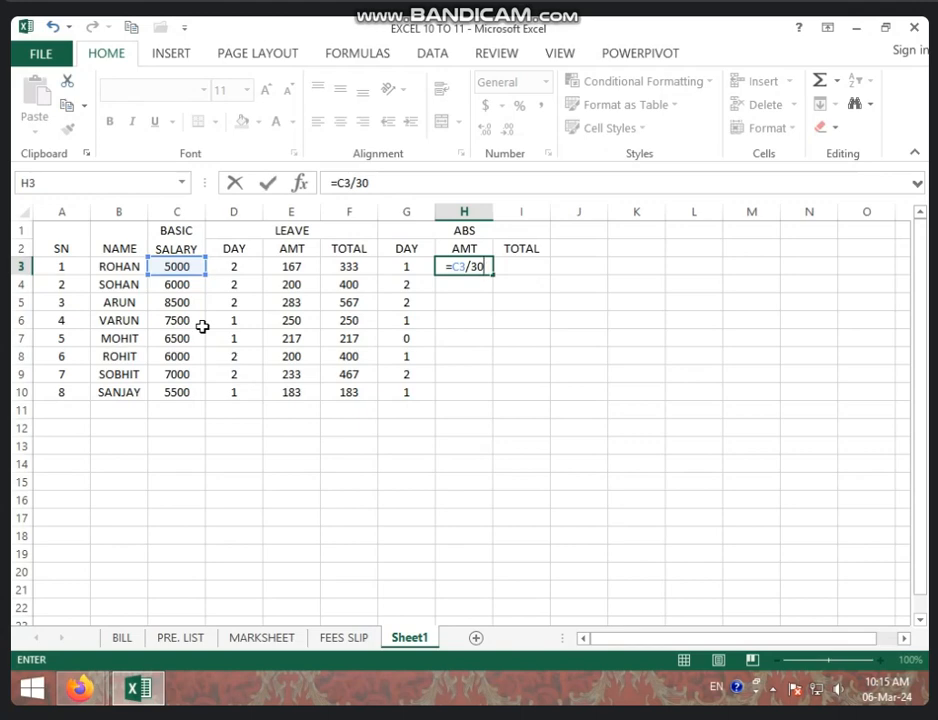
type("*")
key("BackSpace")
type("8")
key("BackSpace")
type("*")
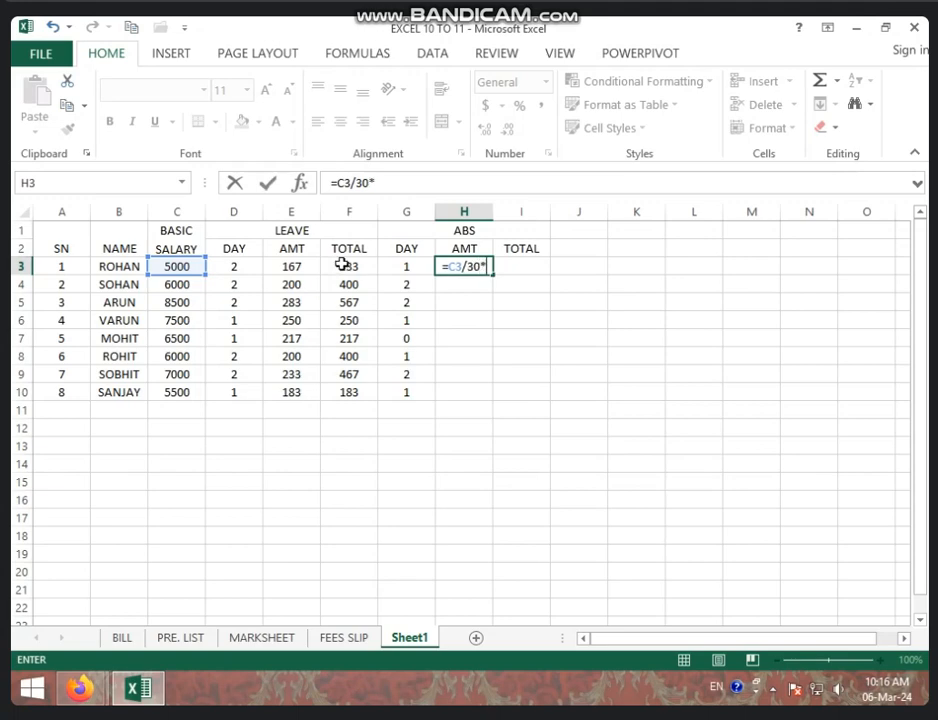
type("2")
key("Return")
- Fill the absence AMT formula from H3 down to H10 and show the amounts without decimal places
left_click(482, 267)
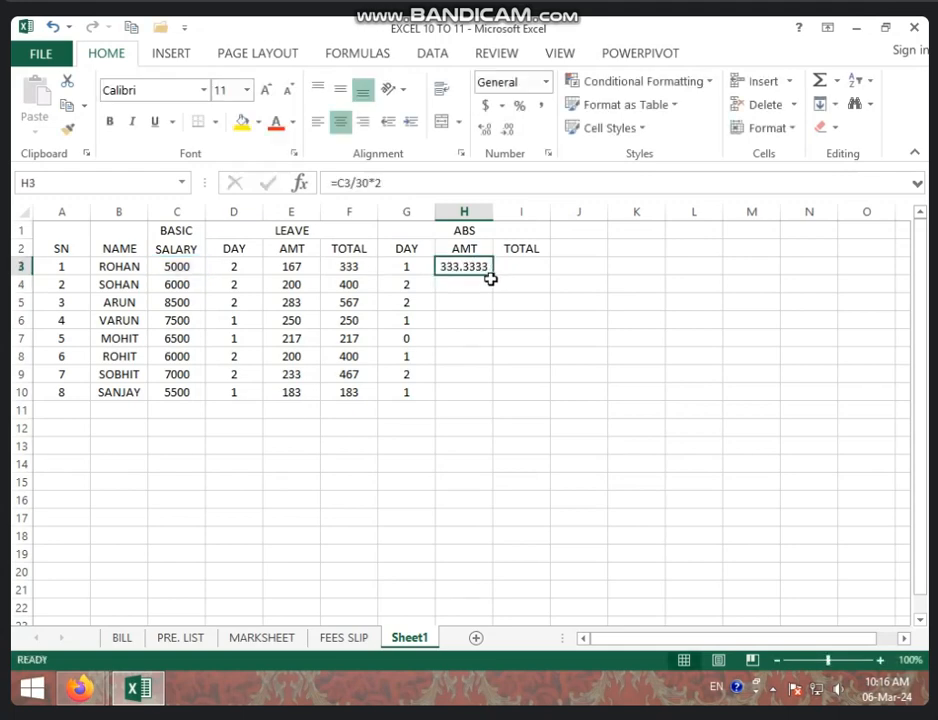
left_click_drag(492, 274, 505, 398)
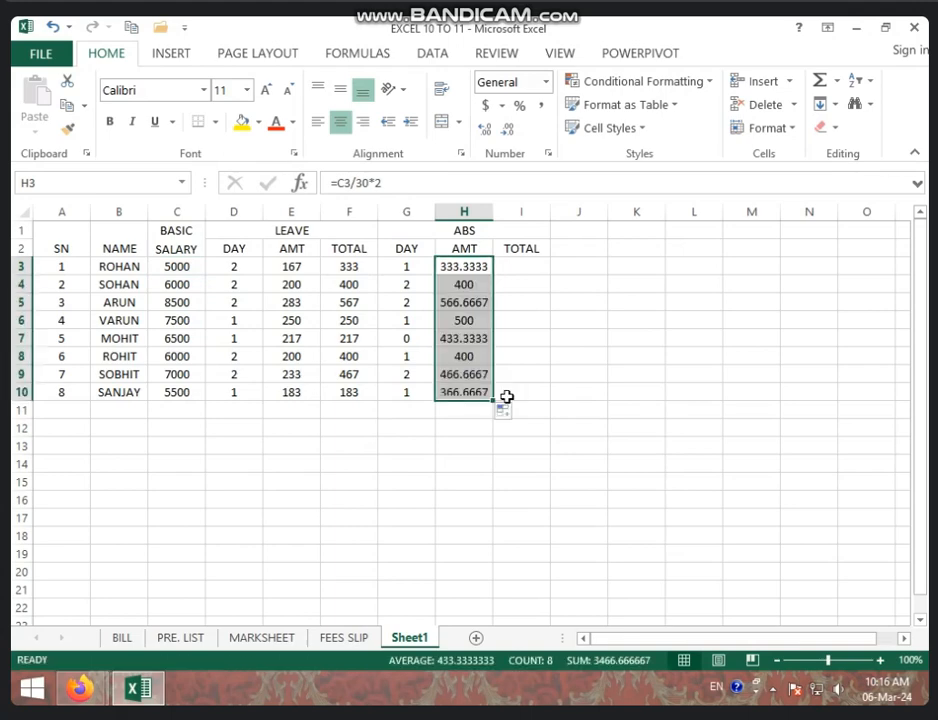
left_click(509, 131)
left_click(509, 131)
left_click(509, 131)
left_click(509, 131)
- Calculate the first employee's absence total in I3 with the formula =G3*H3
left_click(528, 265)
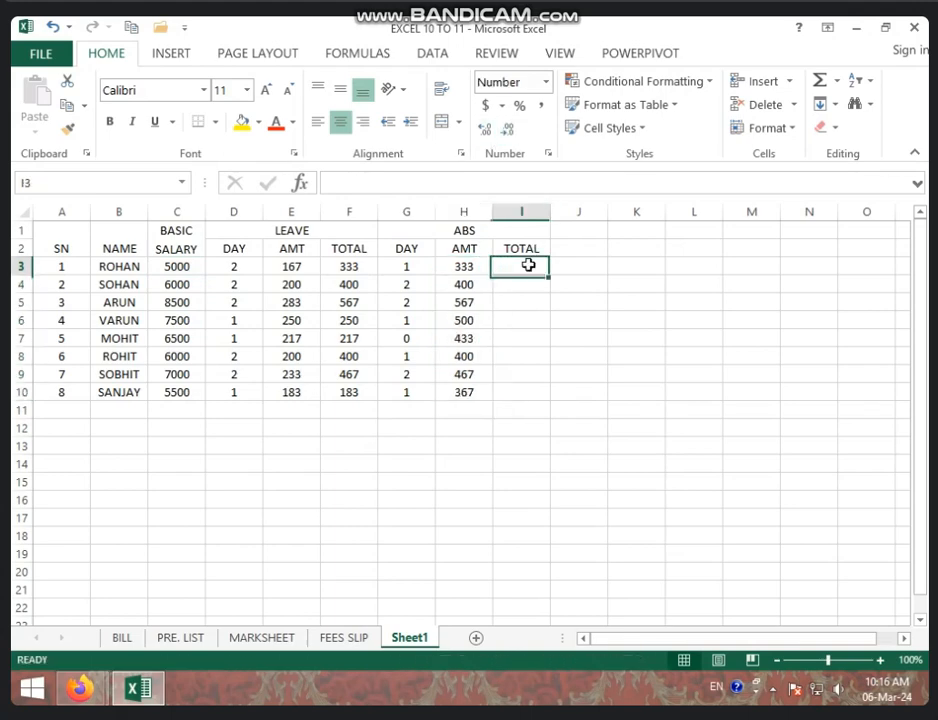
type("=")
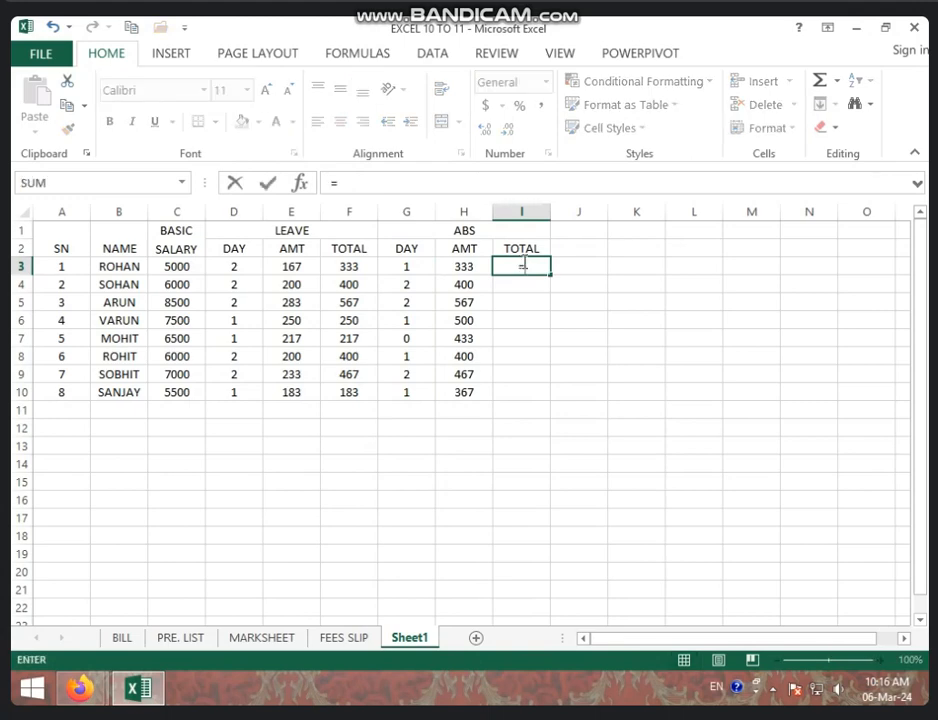
left_click(376, 265)
left_click(402, 264)
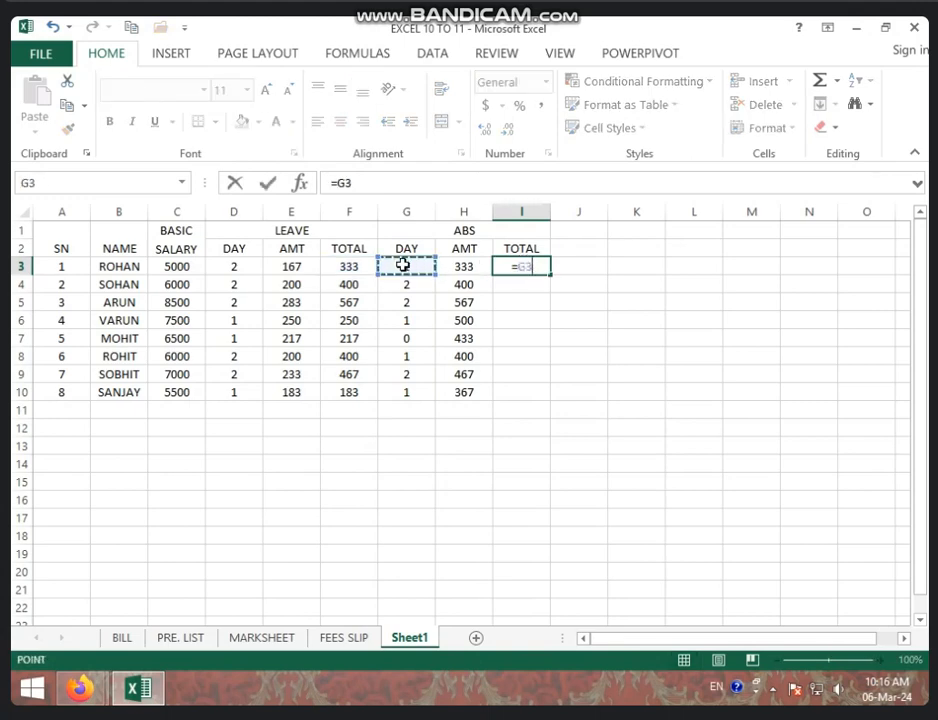
type("*")
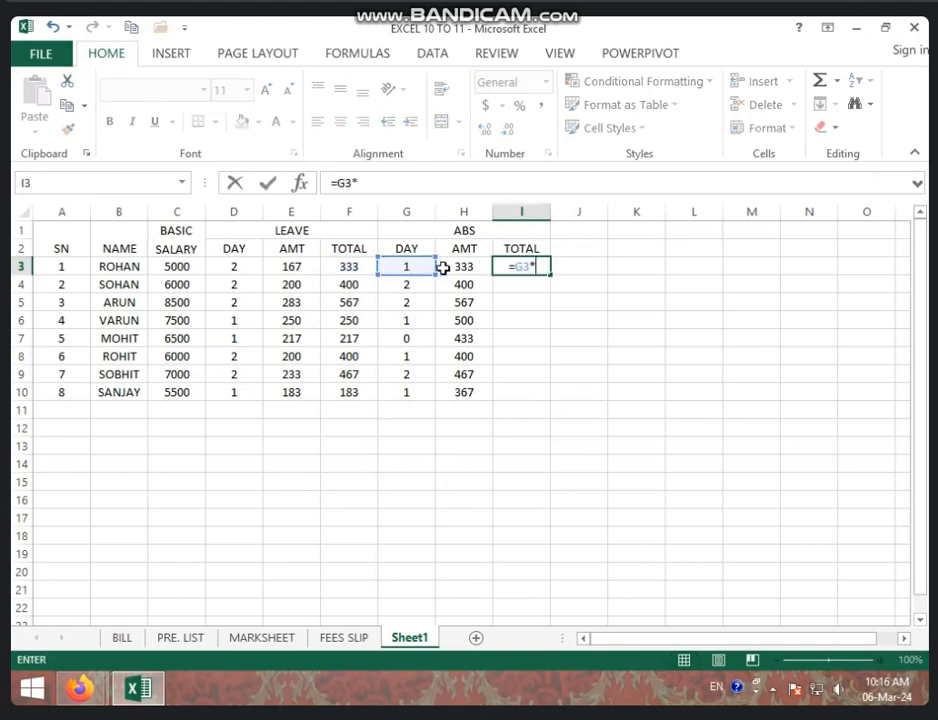
left_click(443, 266)
key("Return")
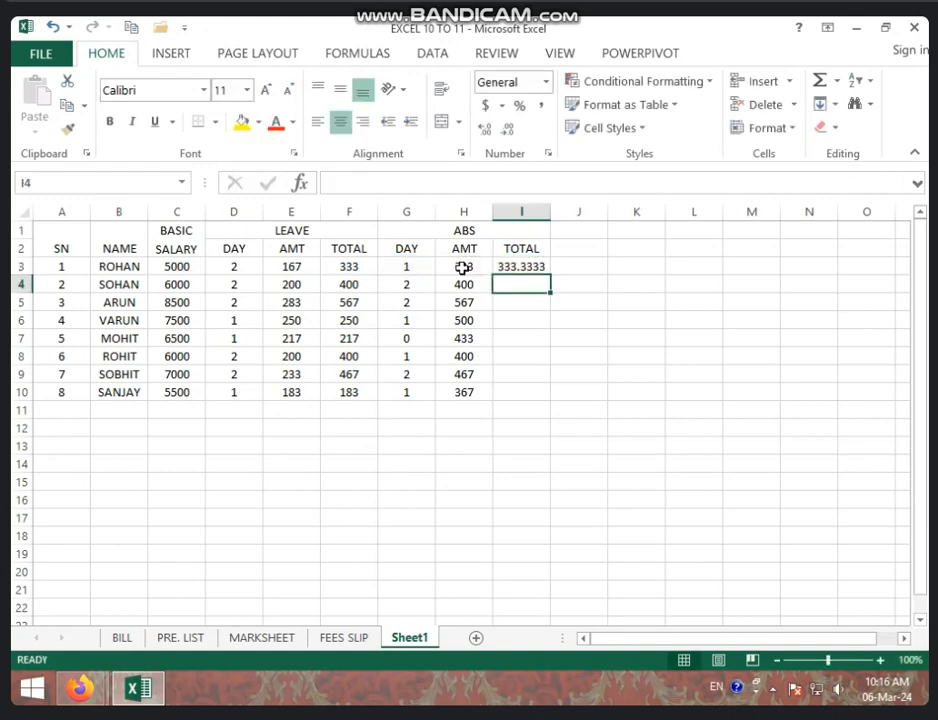
- Change the first employee's absent days in G3 to 2
left_click(463, 268)
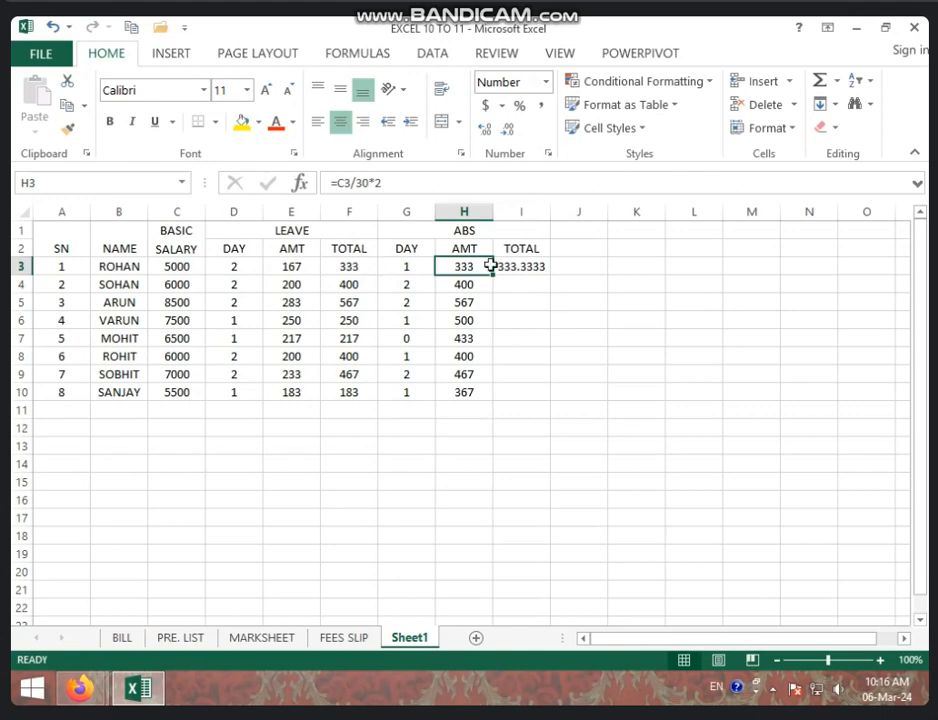
left_click(408, 267)
type("2")
left_click(464, 302)
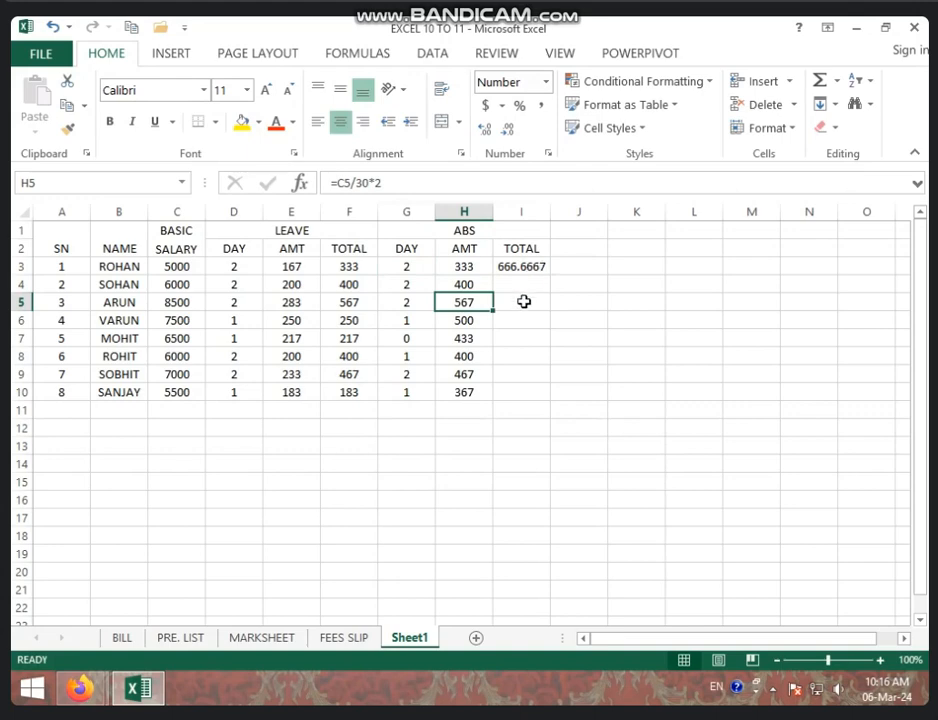
- Fill the absence TOTAL formula from I3 down to I10 and show the totals without decimal places
left_click(540, 270)
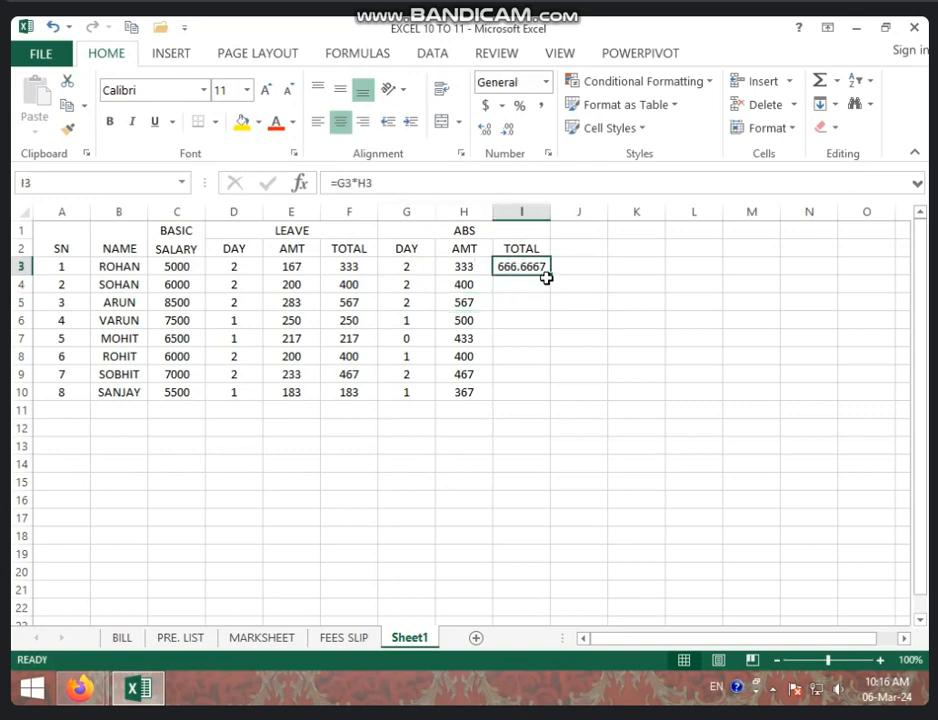
left_click_drag(550, 275, 555, 384)
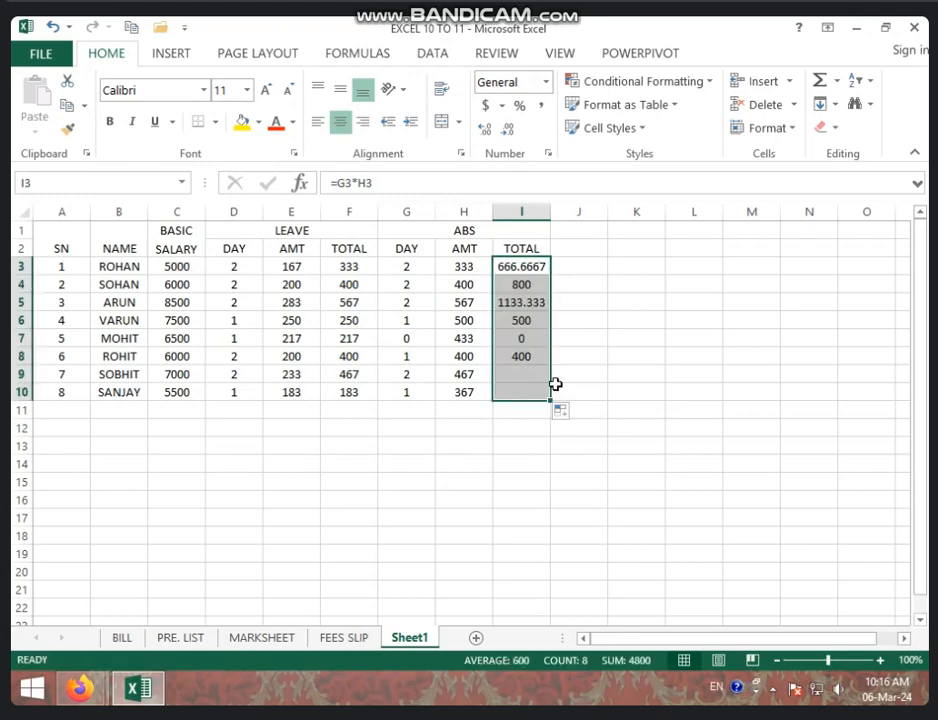
left_click(509, 130)
left_click(509, 130)
left_click(509, 130)
left_click(509, 130)
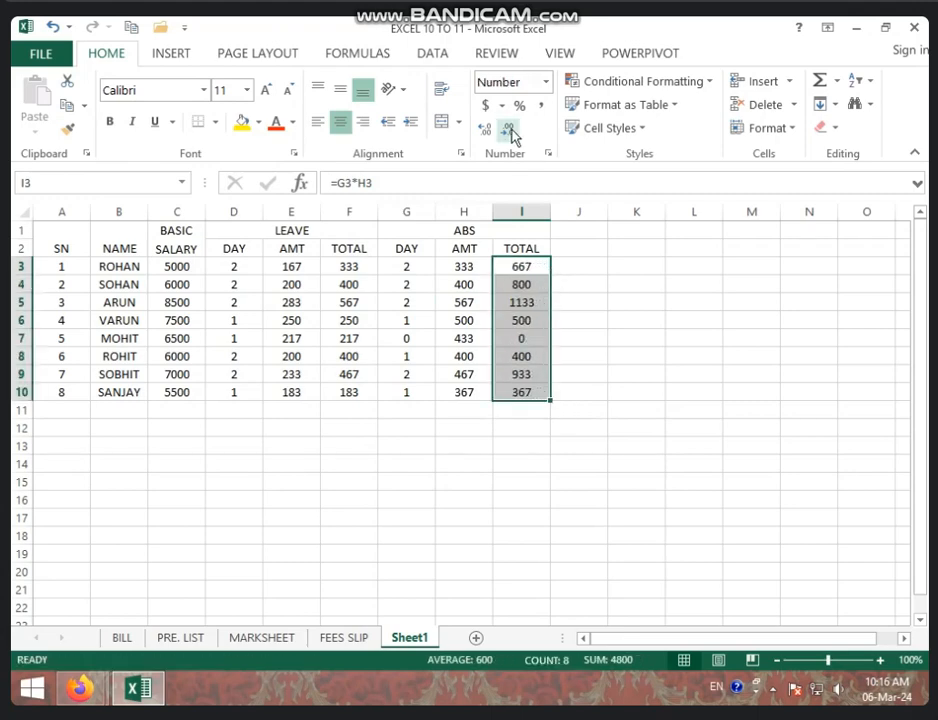
- Merge the row 1 and row 2 header cells separately in each column from J to O
left_click_drag(584, 230, 582, 244)
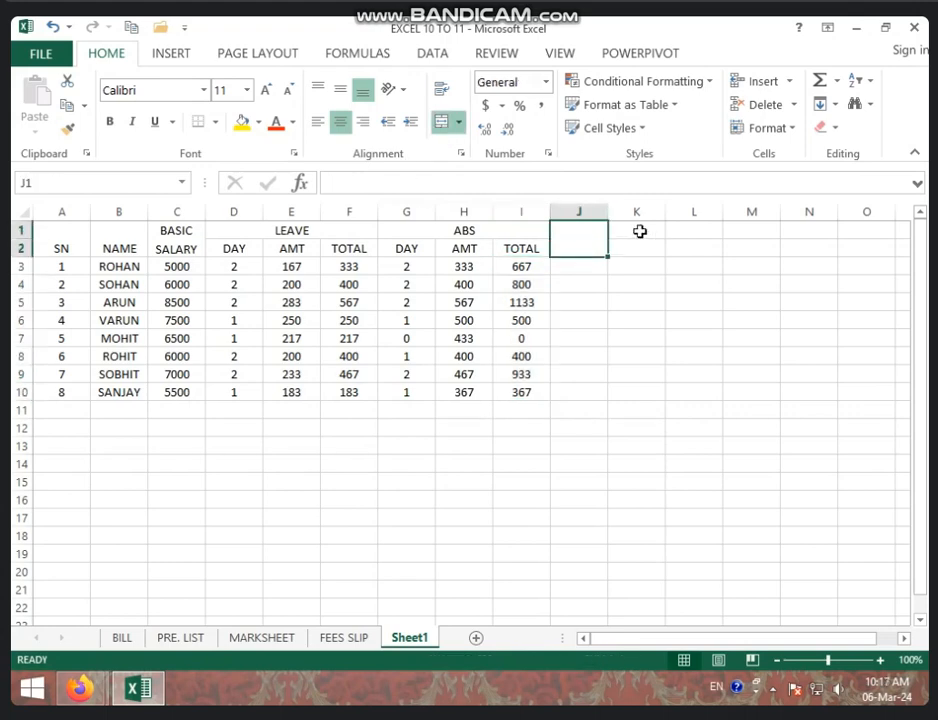
left_click_drag(639, 230, 639, 246)
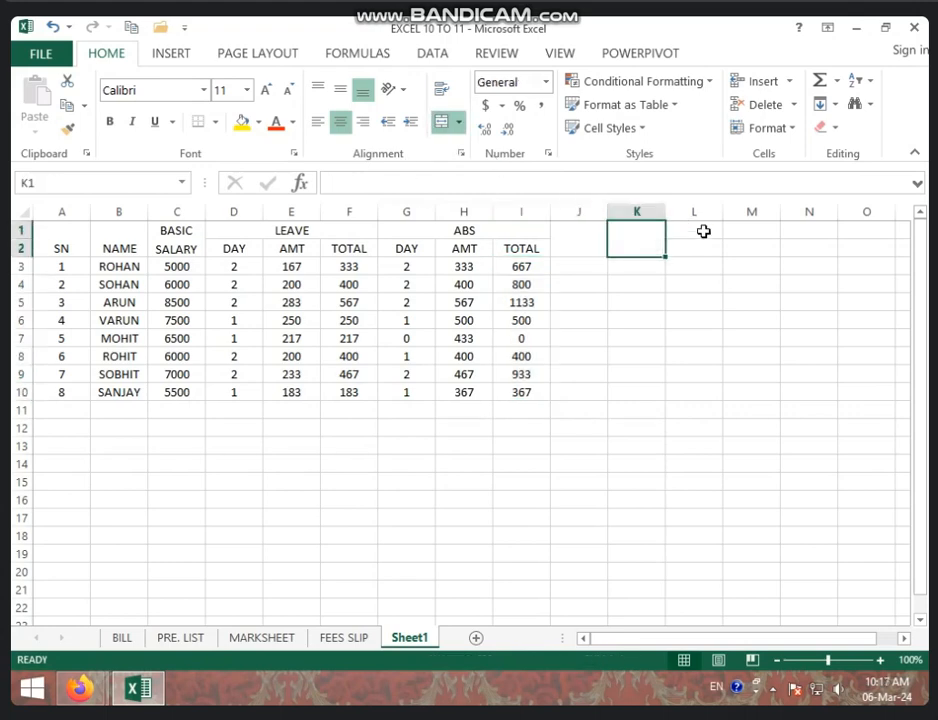
left_click_drag(703, 230, 858, 249)
left_click(443, 122)
left_click(804, 233)
left_click(443, 122)
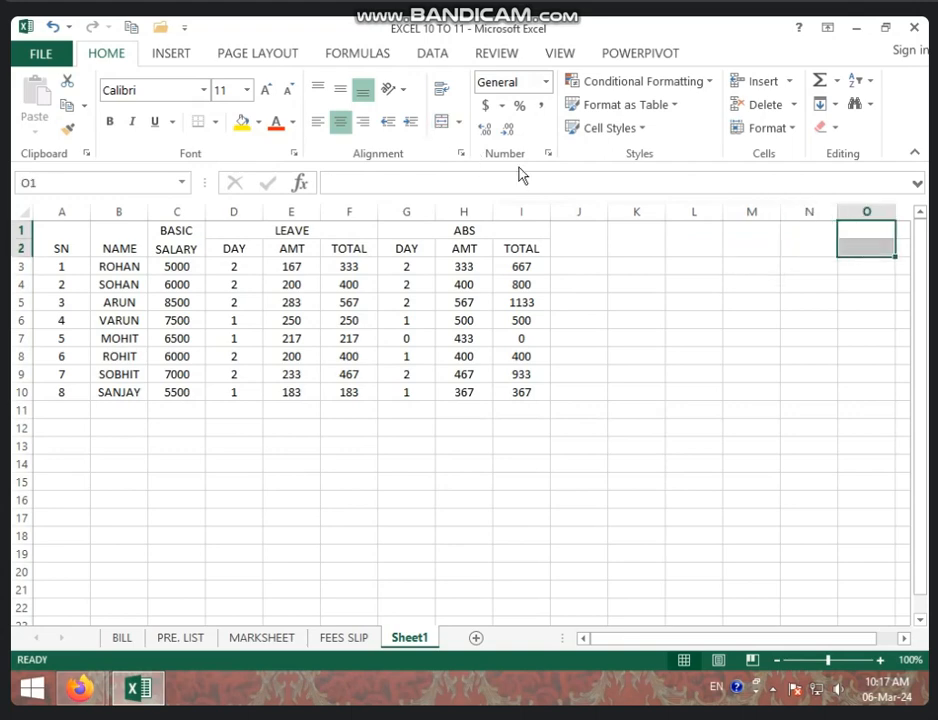
left_click(445, 122)
- Enter the heading WORK/ HRS in the merged header cell of column J and wrap its text
left_click(582, 247)
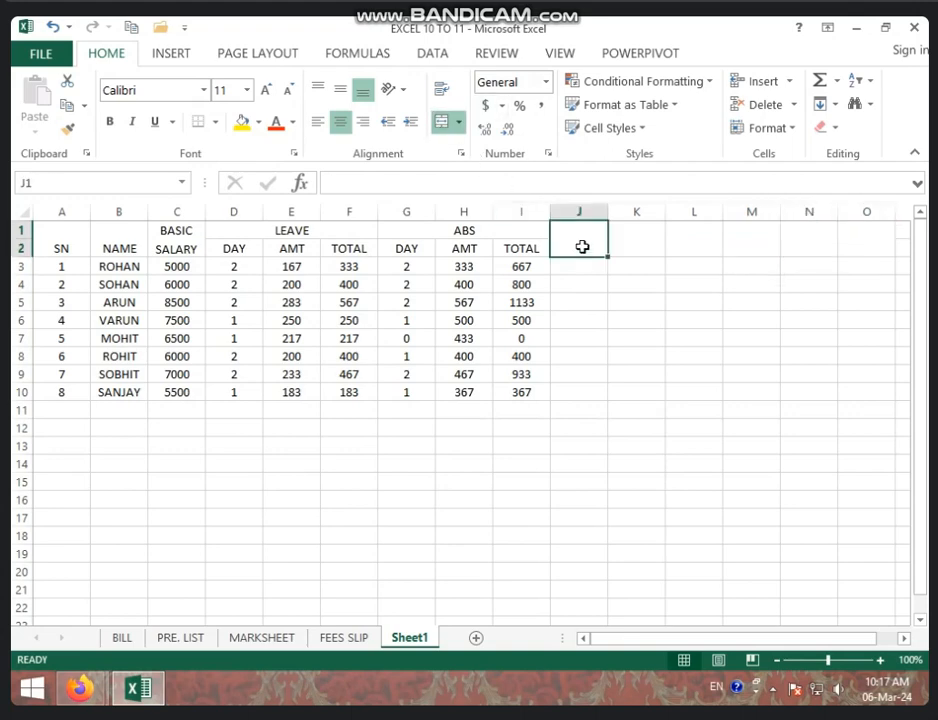
type("WORK")
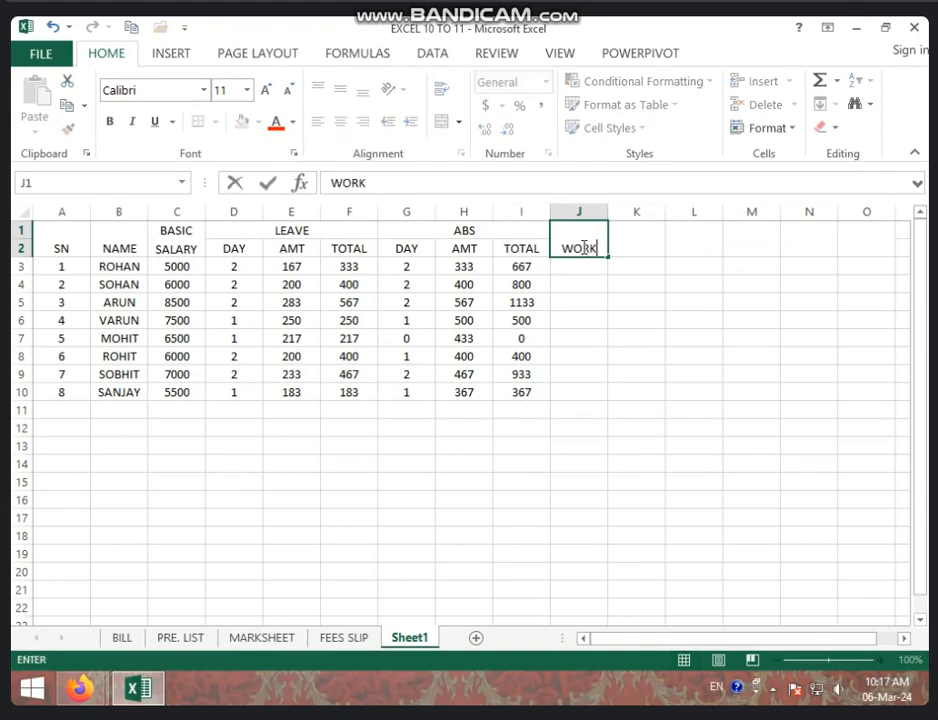
type("/ HR")
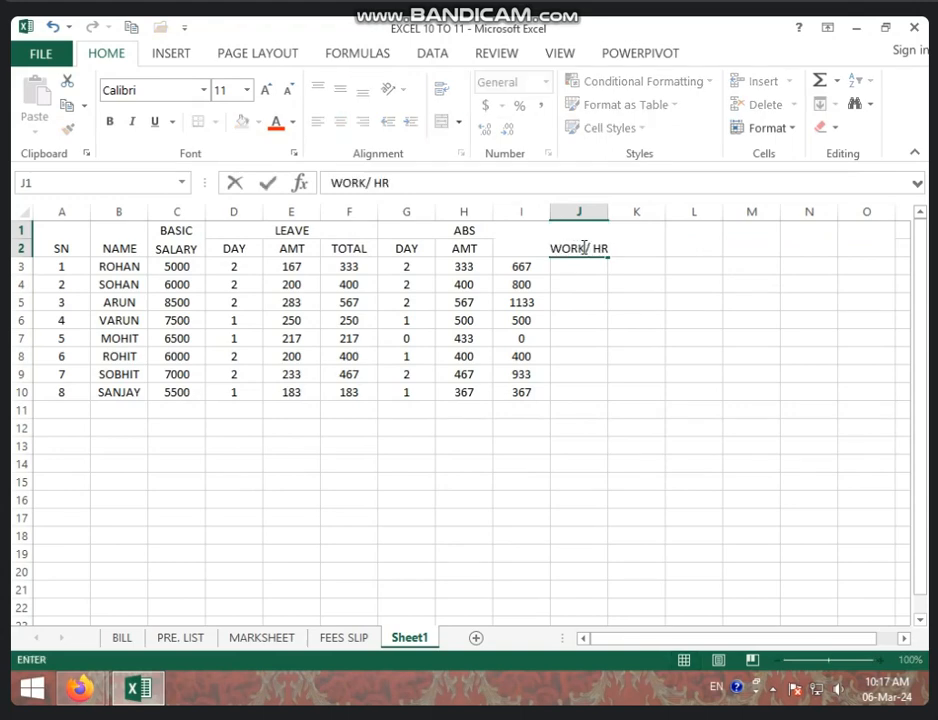
type("S")
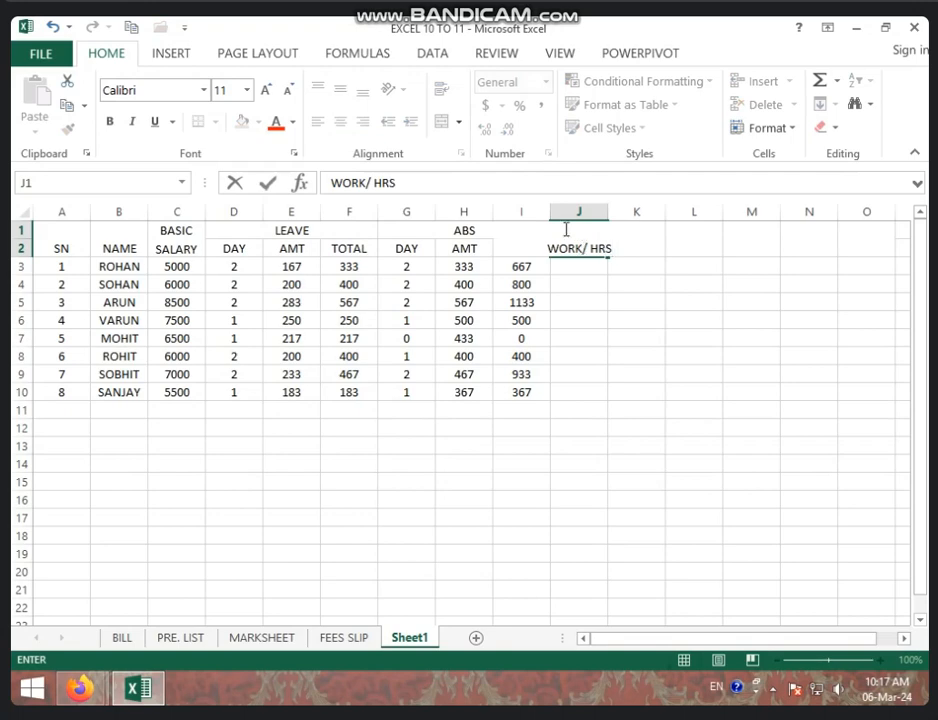
left_click(607, 298)
left_click(584, 244)
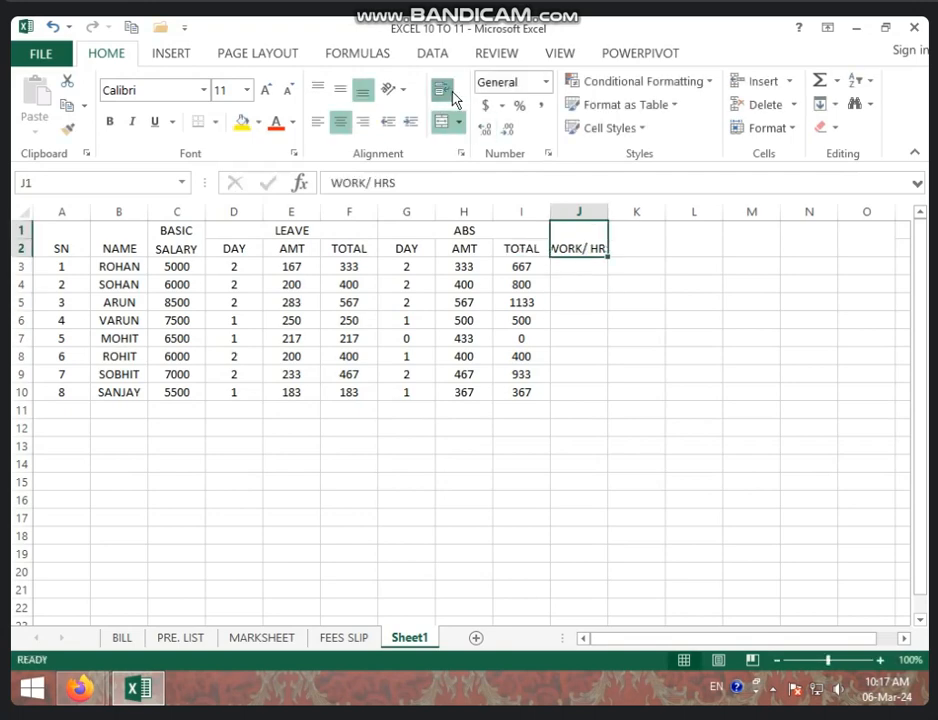
left_click(442, 90)
- Enter the work hours 7, 8, 9 and 8 for the first four employees in cells J3 to J6
left_click(586, 267)
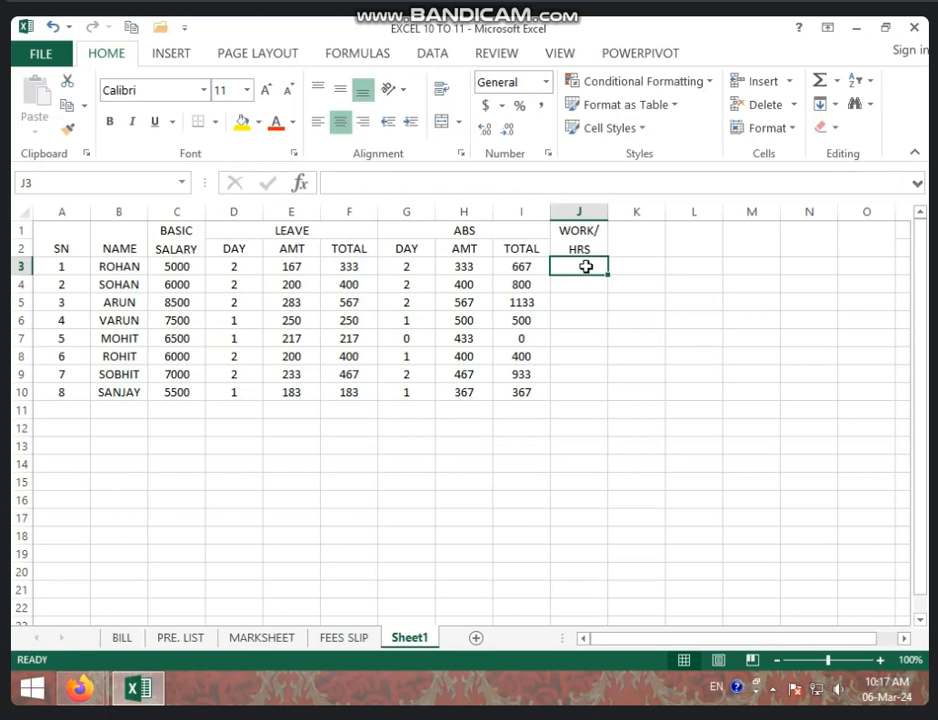
type("7")
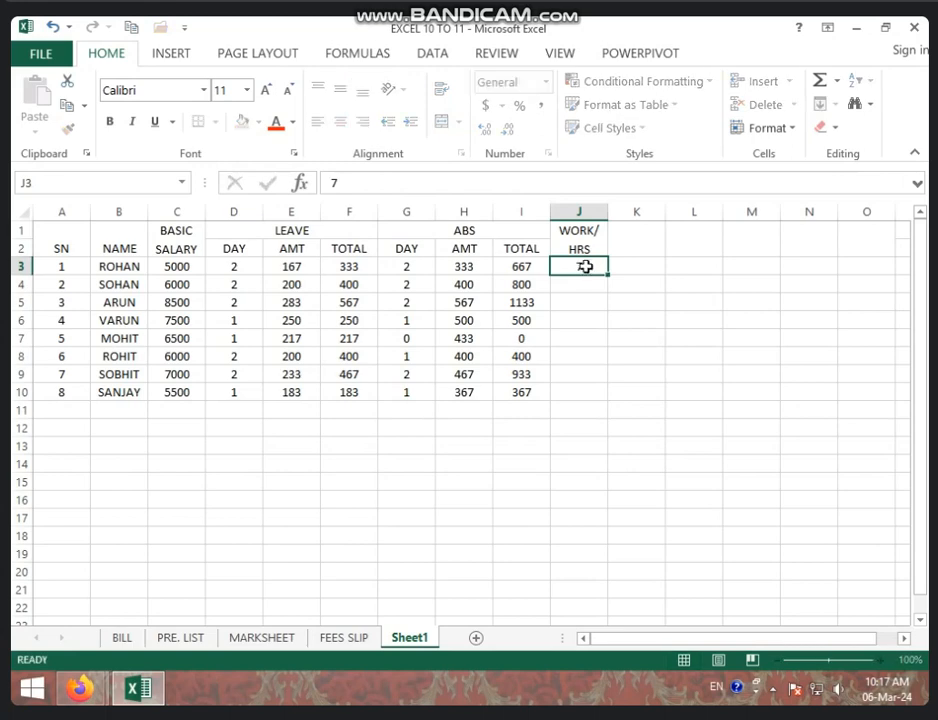
key("Return")
type("8")
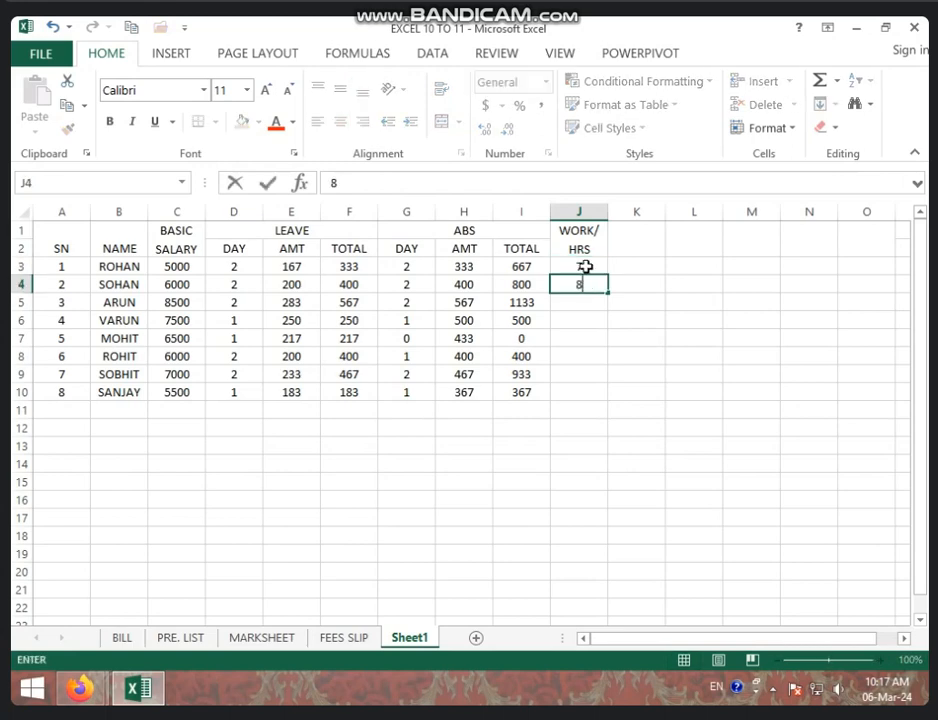
key("Return")
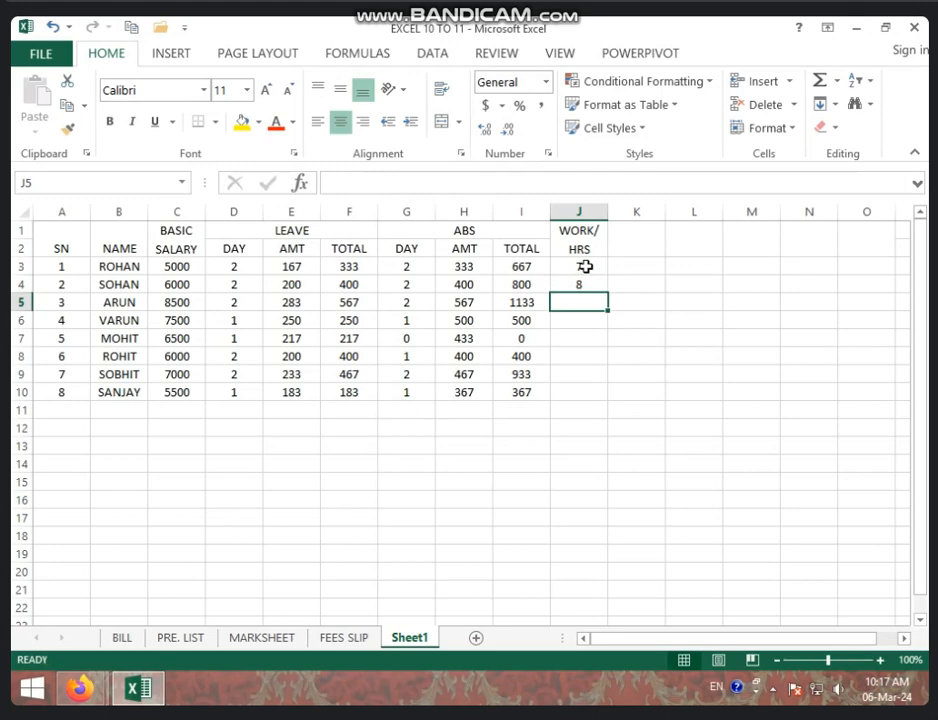
type("9")
key("Return")
type("8")
key("Return")
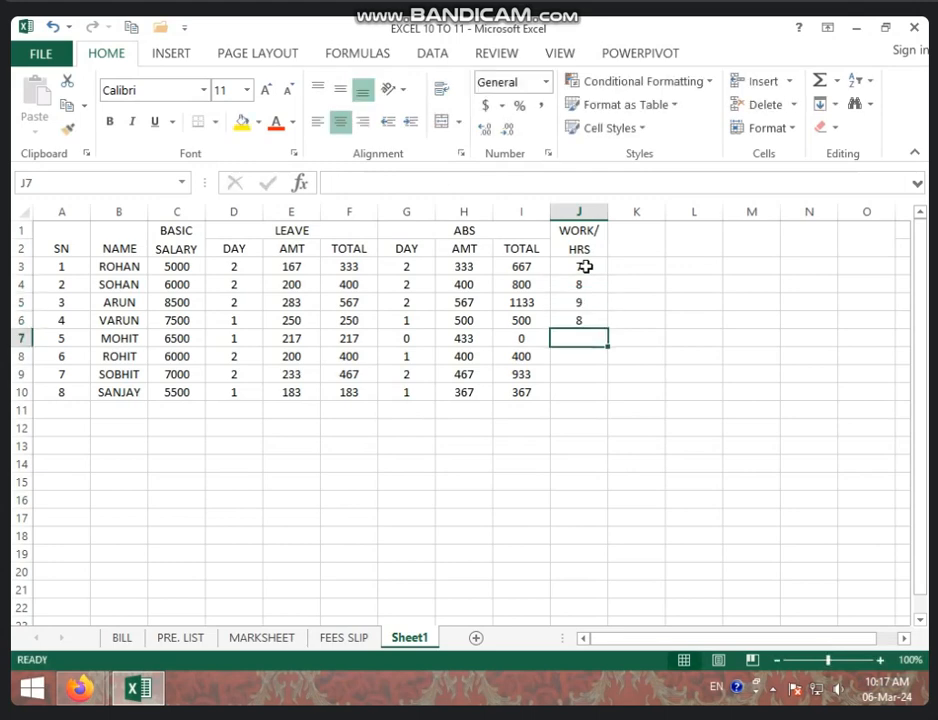
- Enter the work hours 7, 8, 8 and 8 for the last four employees in cells J7 to J10
type("7")
key("Return")
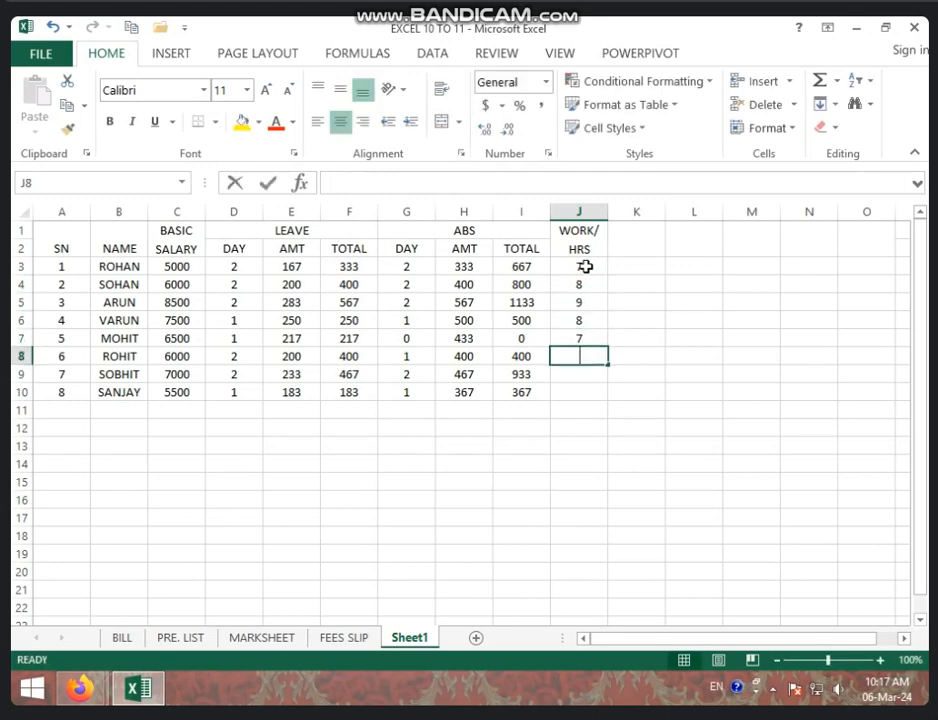
type("8")
key("Return")
type("8")
key("Return")
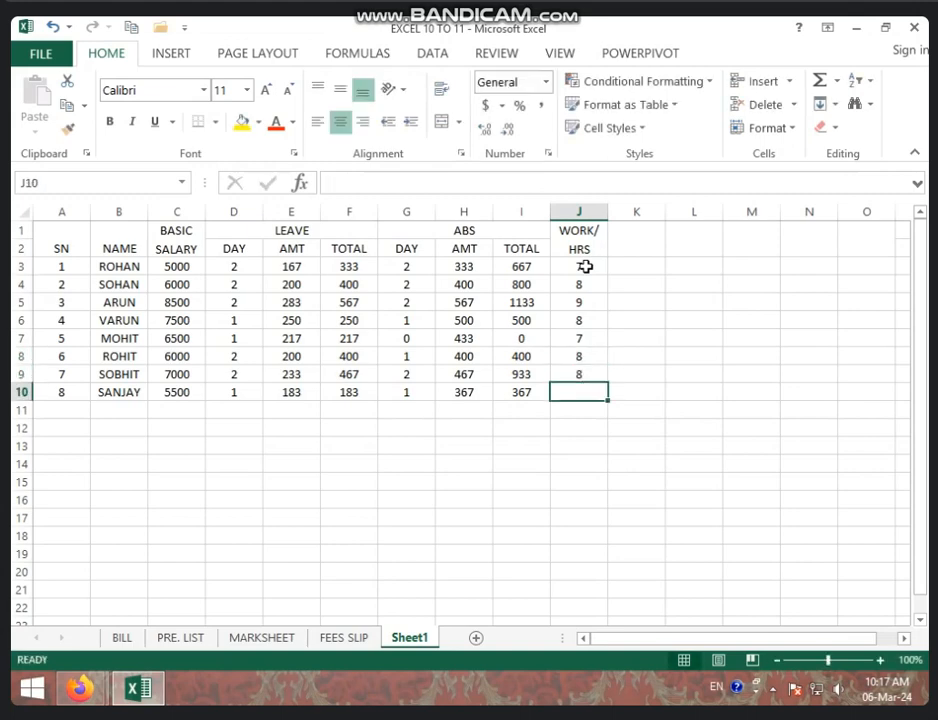
type("8")
key("Return")
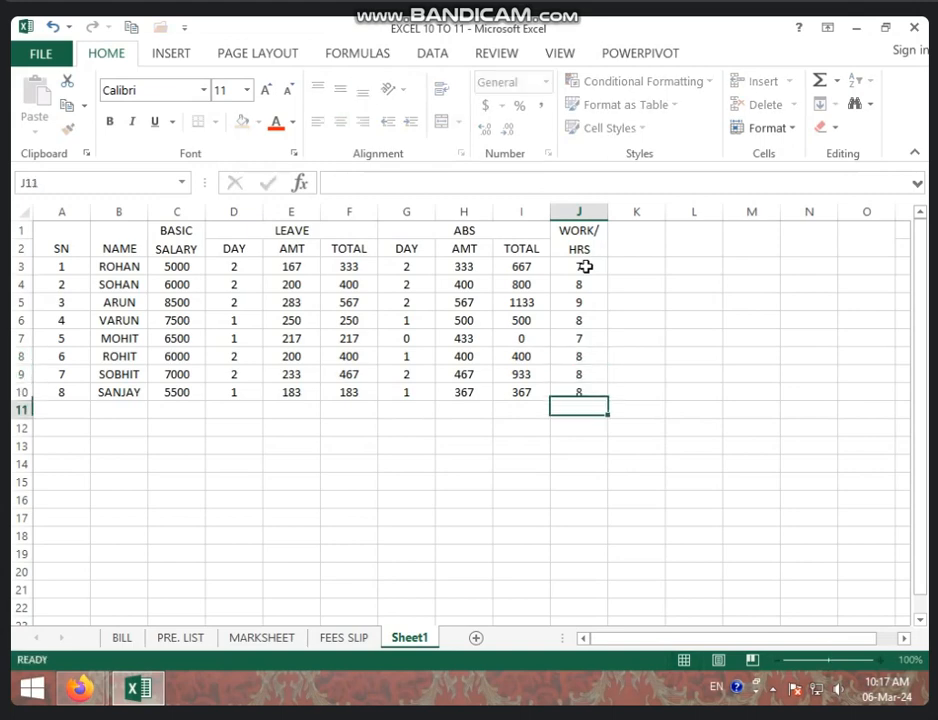
- Enter the heading PER HRS SALARY as wrapped text in the merged header cell of column K and widen the column slightly
left_click(633, 245)
type("P")
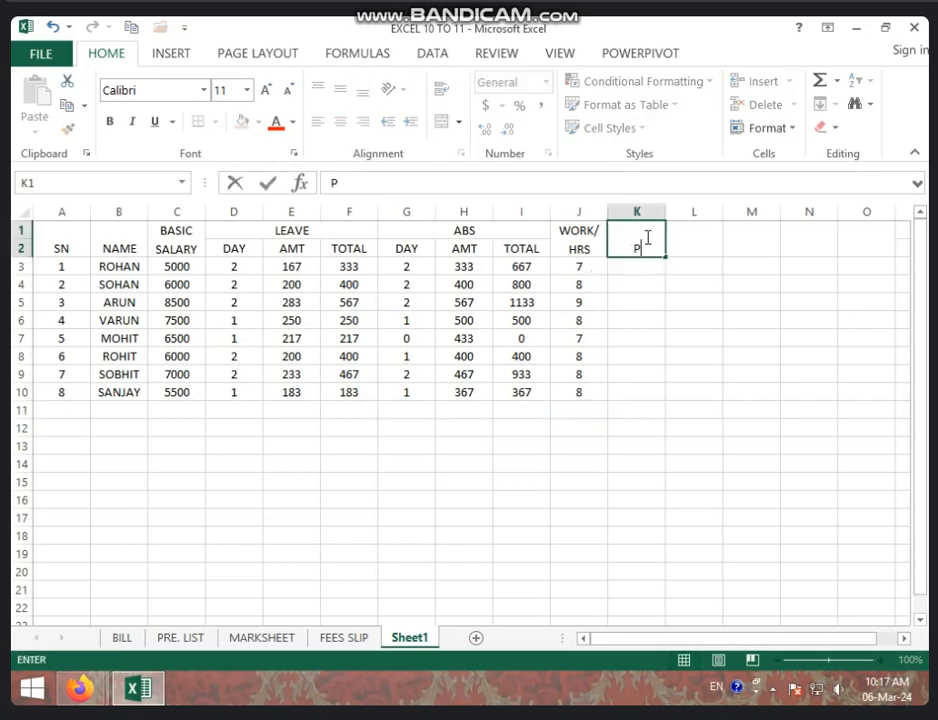
type("ER HARS")
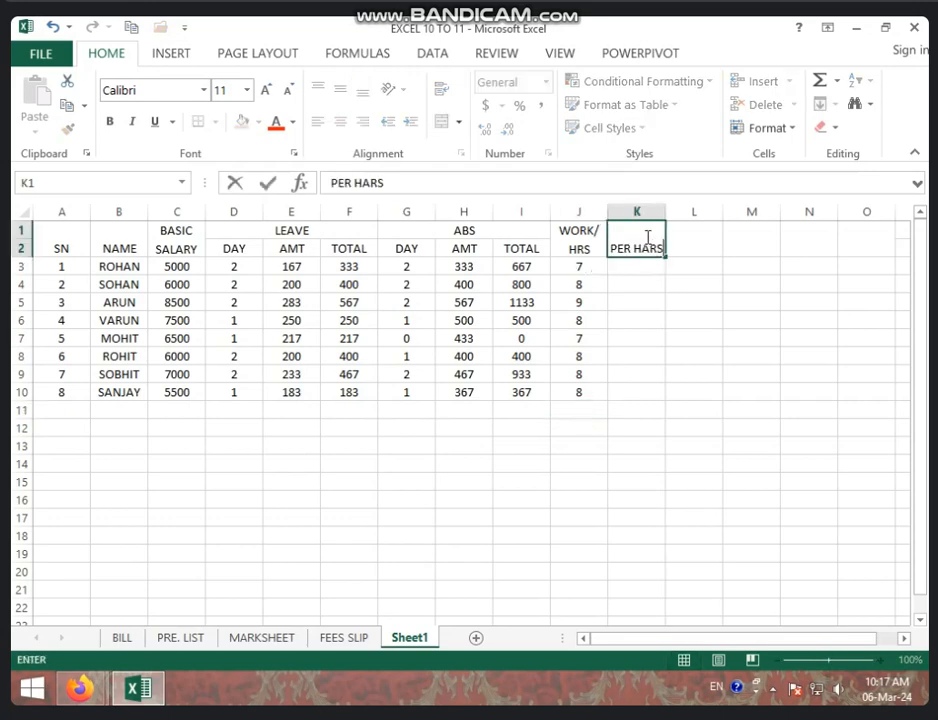
key("BackSpace")
key("BackSpace")
key("BackSpace")
type("RS")
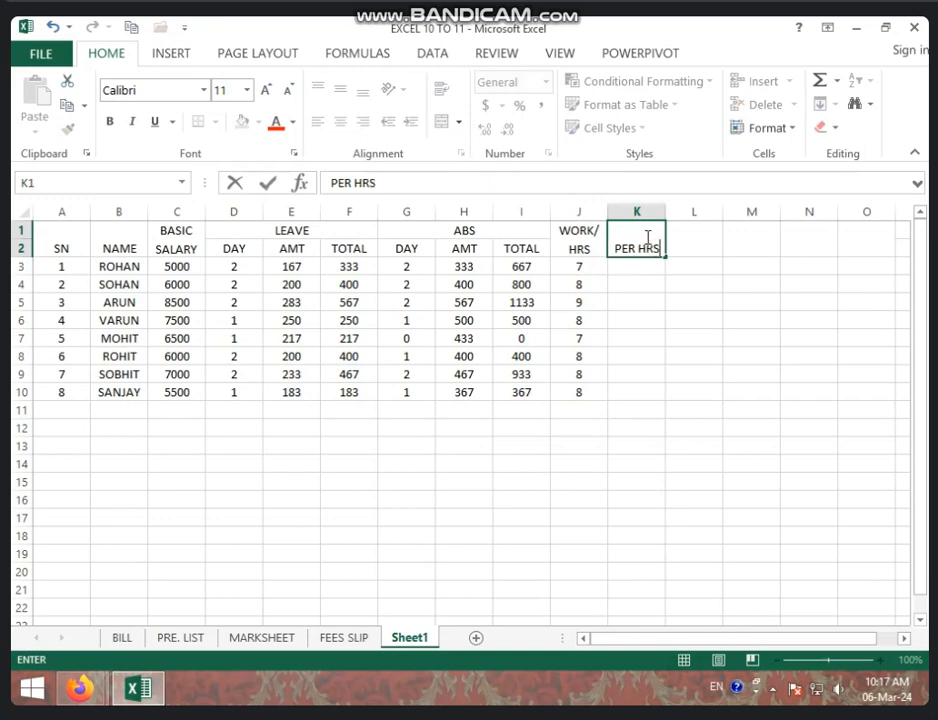
type(" SALARY")
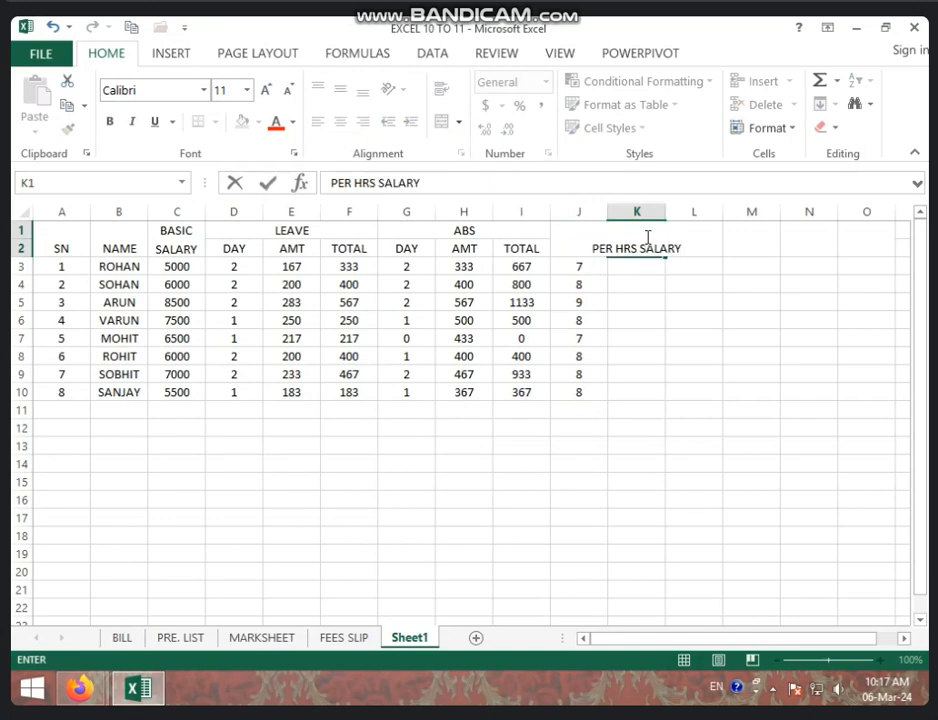
left_click(670, 302)
left_click(622, 245)
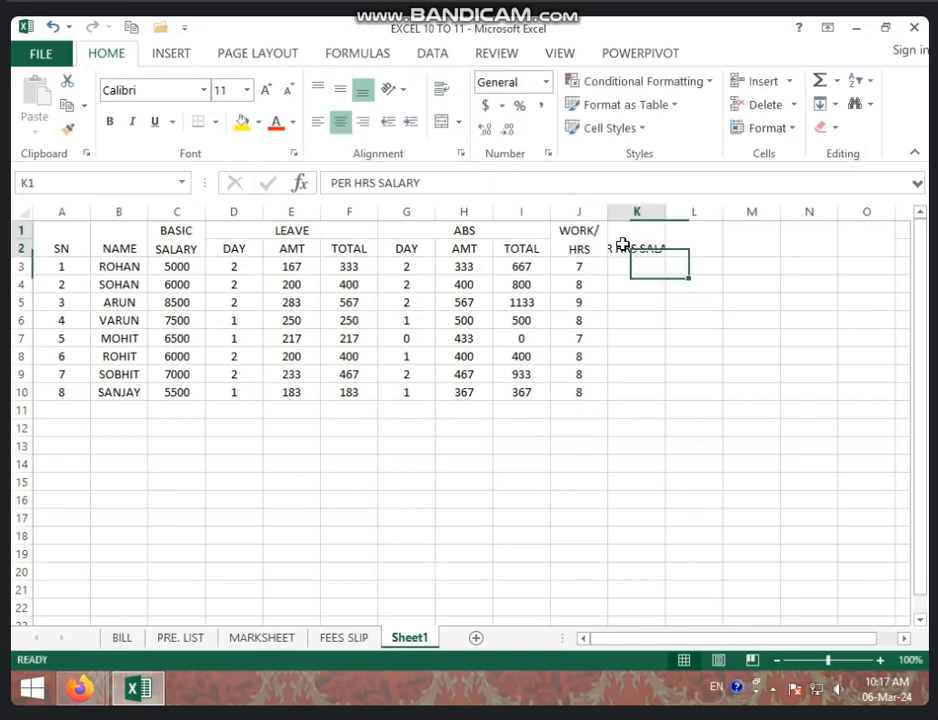
left_click(440, 99)
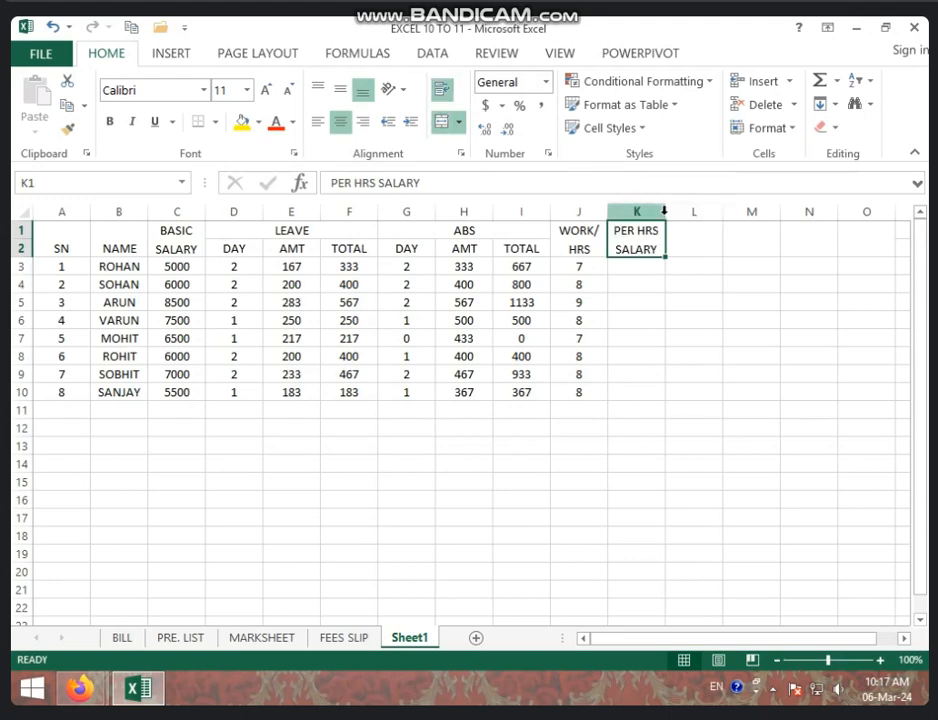
left_click_drag(665, 213, 681, 219)
- Calculate the first employee's per-hour salary in cell K3 with the formula =E3/J3
left_click(664, 265)
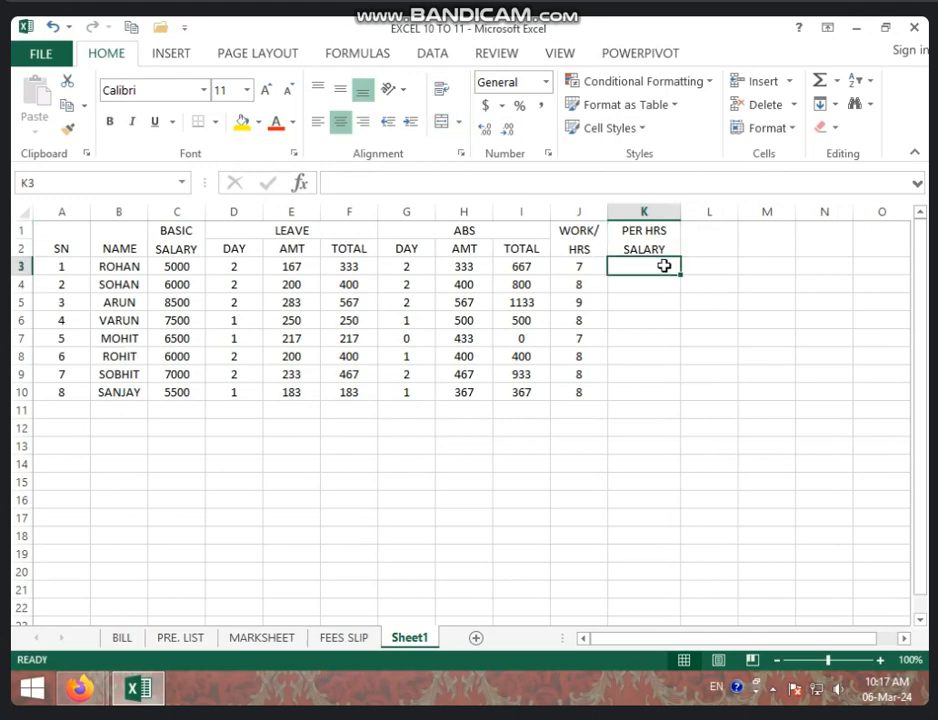
type("=")
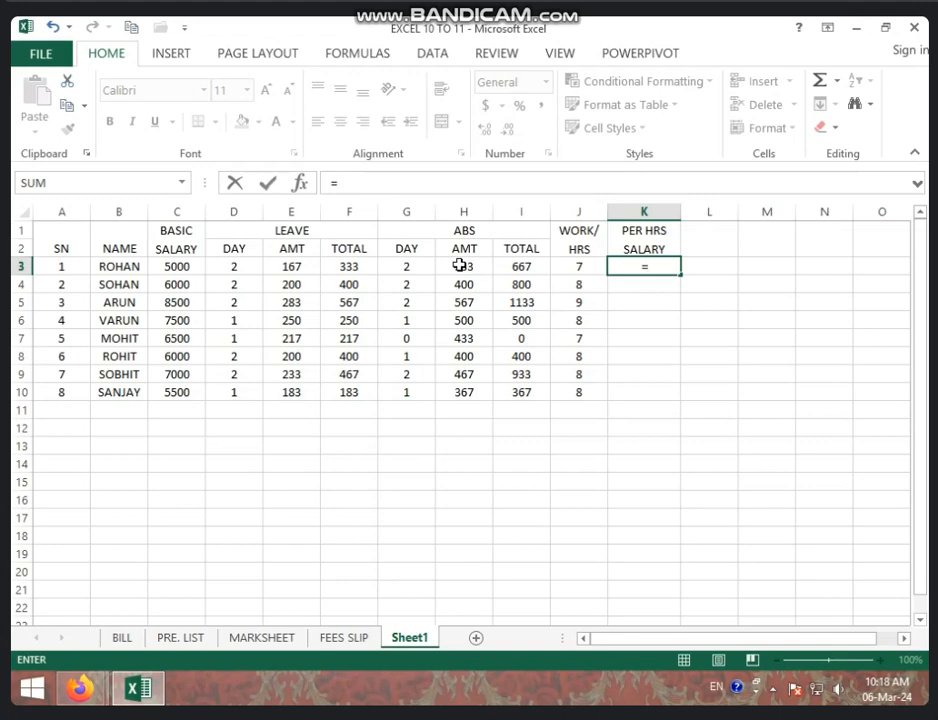
left_click(293, 212)
left_click(298, 265)
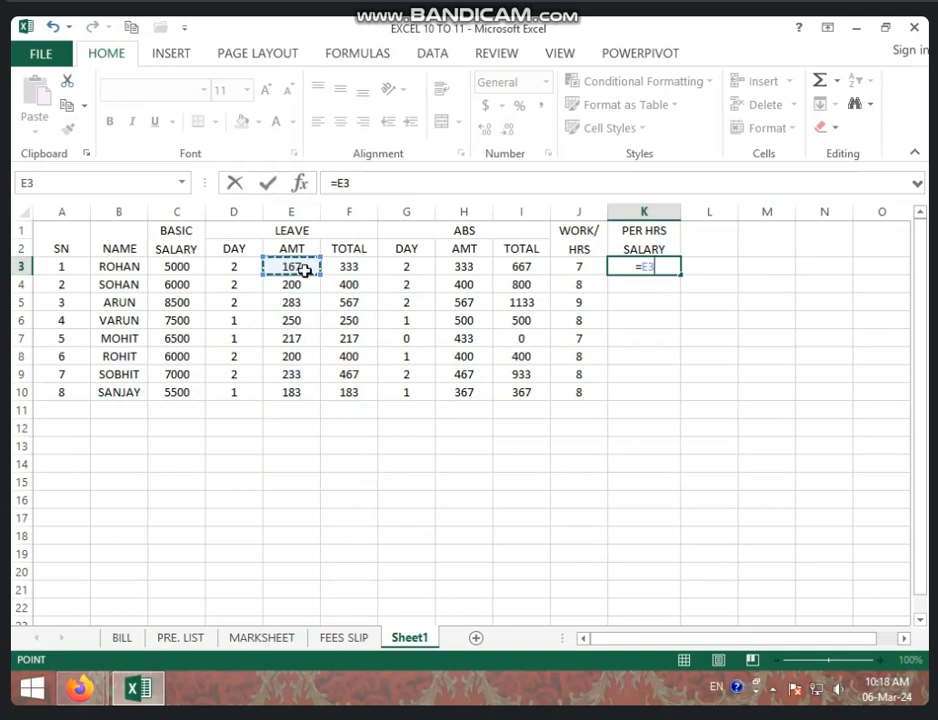
type("/")
left_click(578, 268)
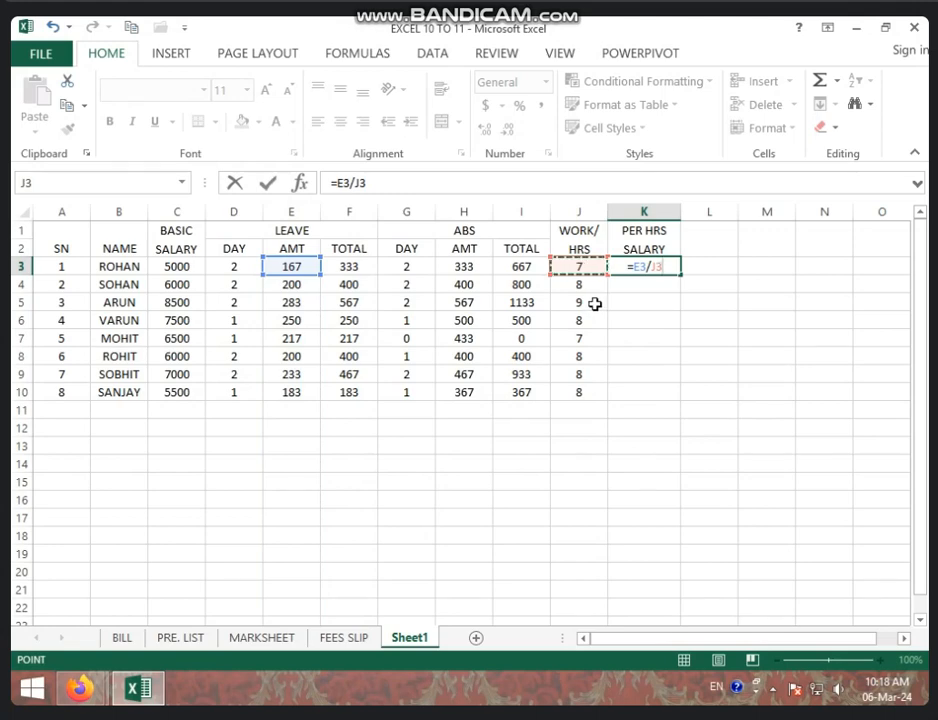
key("Return")
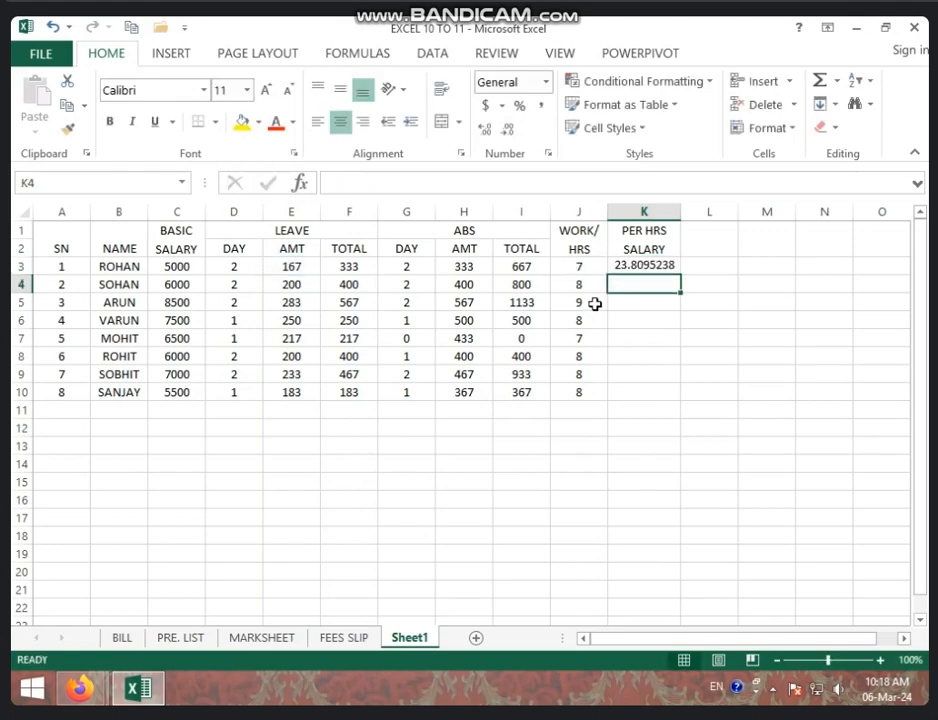
- Fill the per-hour salary formula down to K10 and display the results without decimal places
left_click(669, 270)
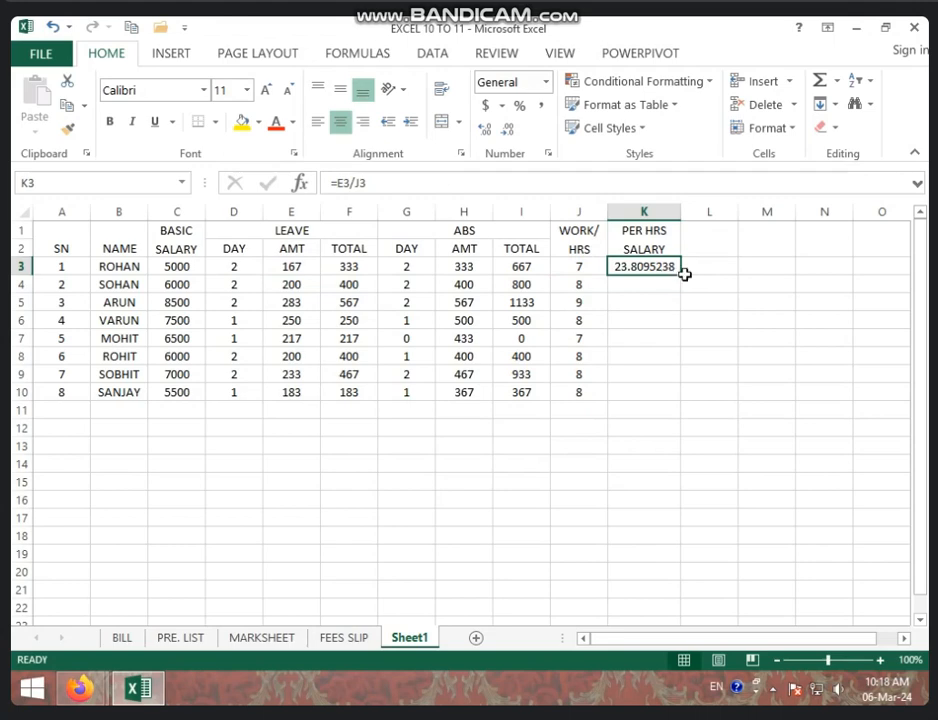
left_click_drag(680, 271, 688, 398)
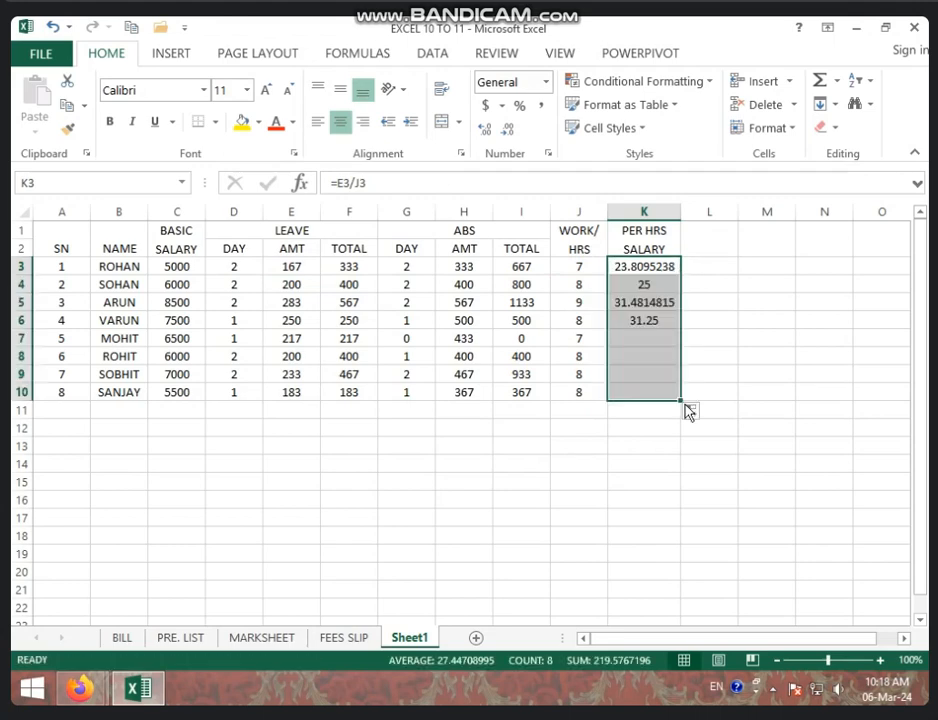
left_click(507, 129)
left_click(507, 129)
left_click(507, 129)
left_click(507, 129)
left_click(507, 129)
left_click(507, 129)
left_click(507, 129)
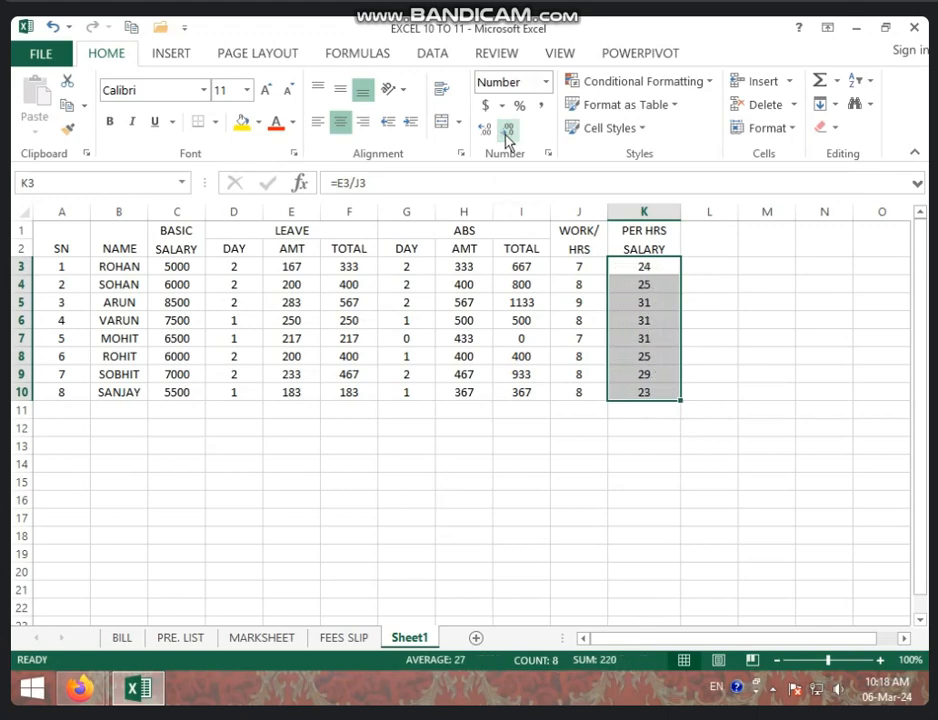
- Enter the heading PER MIN SALARY in the merged header cell of column L and wrap its text
left_click(695, 247)
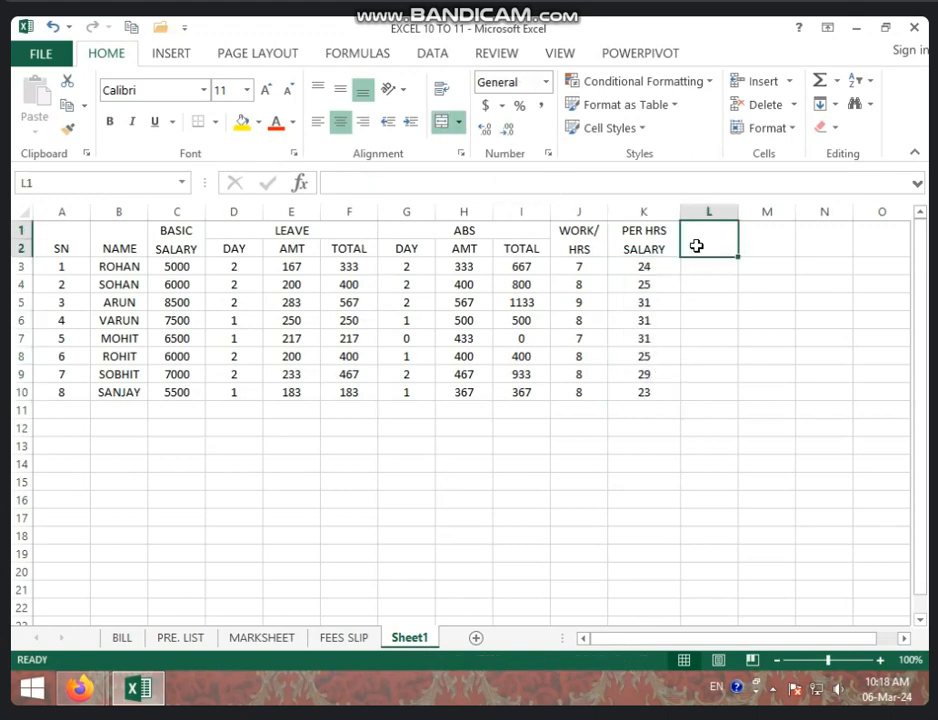
type("PER")
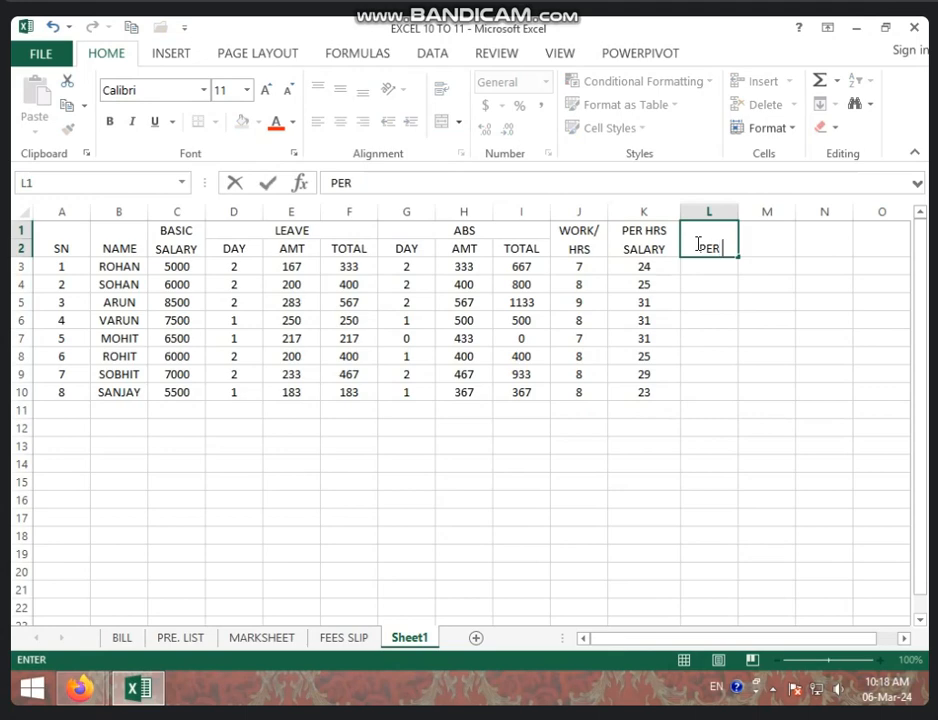
type(" MIN SS")
key("BackSpace")
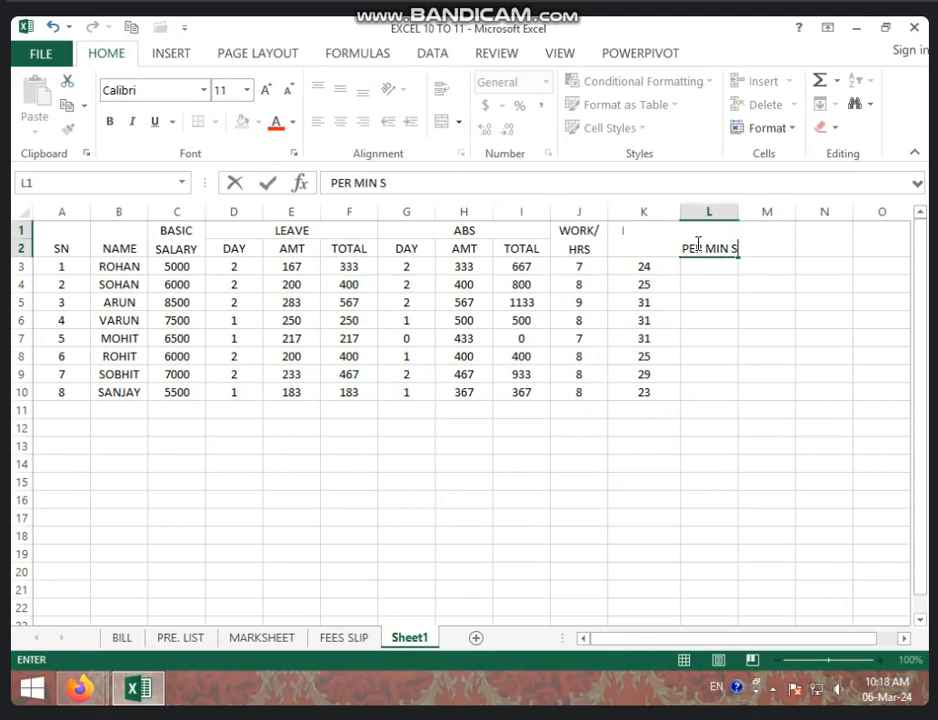
type("ALARY")
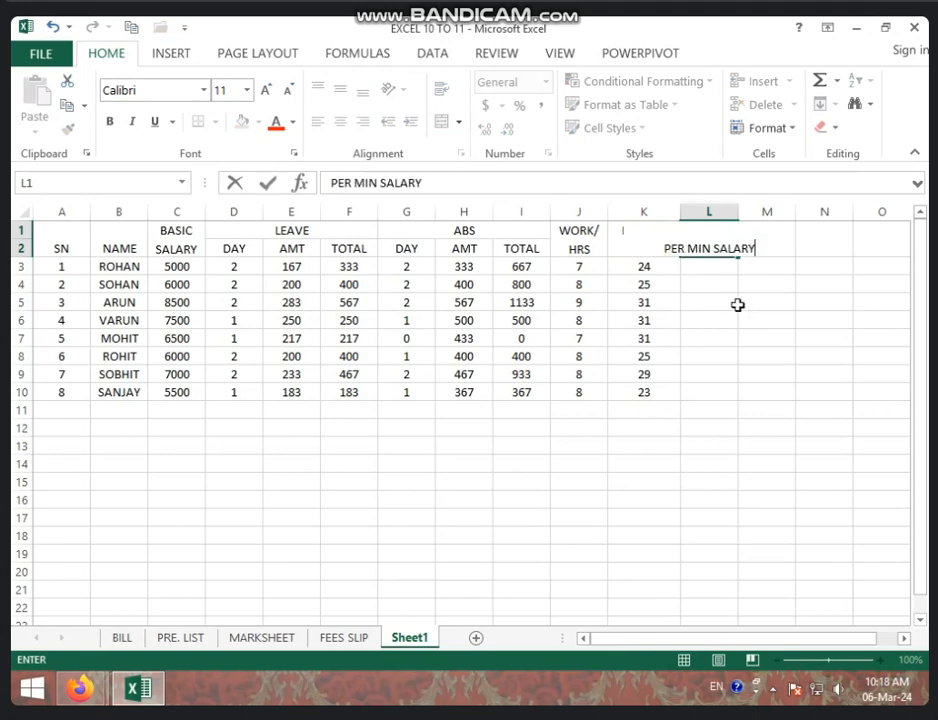
key("Return")
left_click(720, 228)
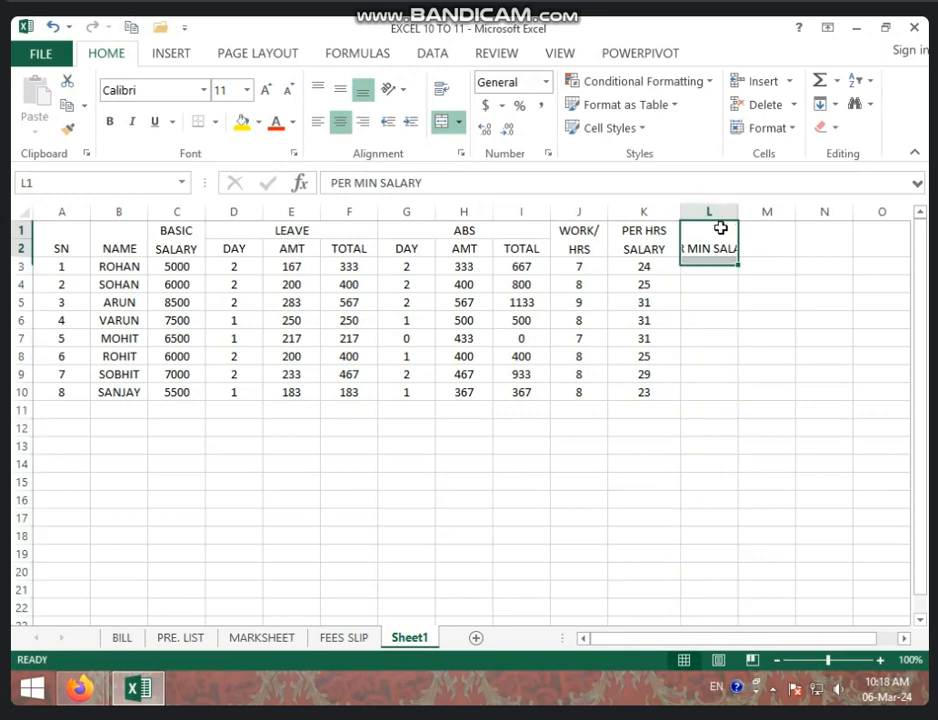
left_click(441, 91)
- Calculate the first employee's per-minute salary in cell L3 with the formula =K3/60
left_click(724, 263)
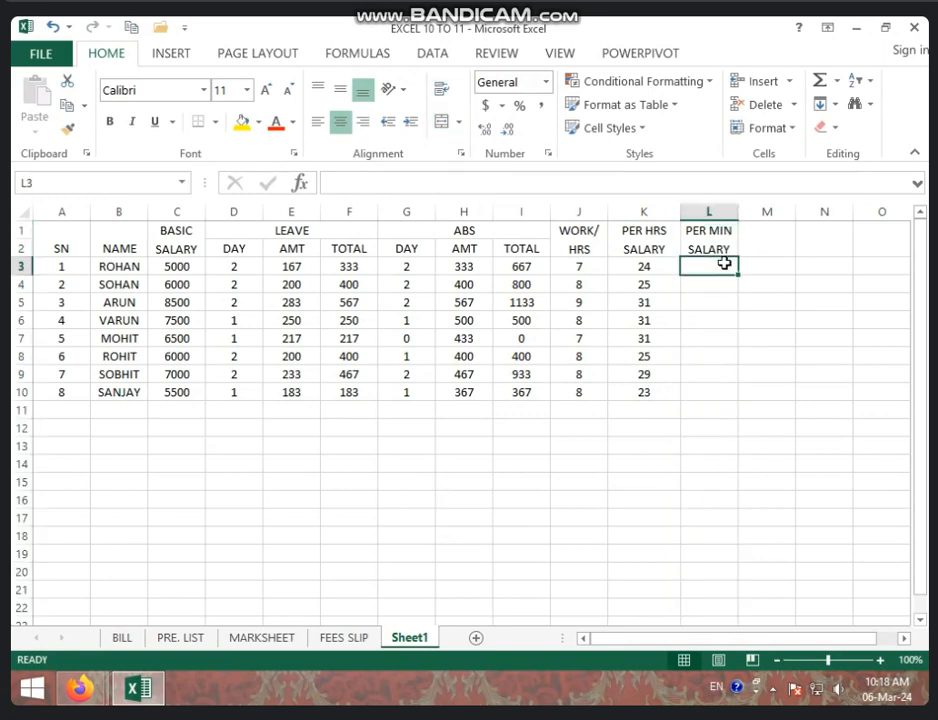
left_click(652, 272)
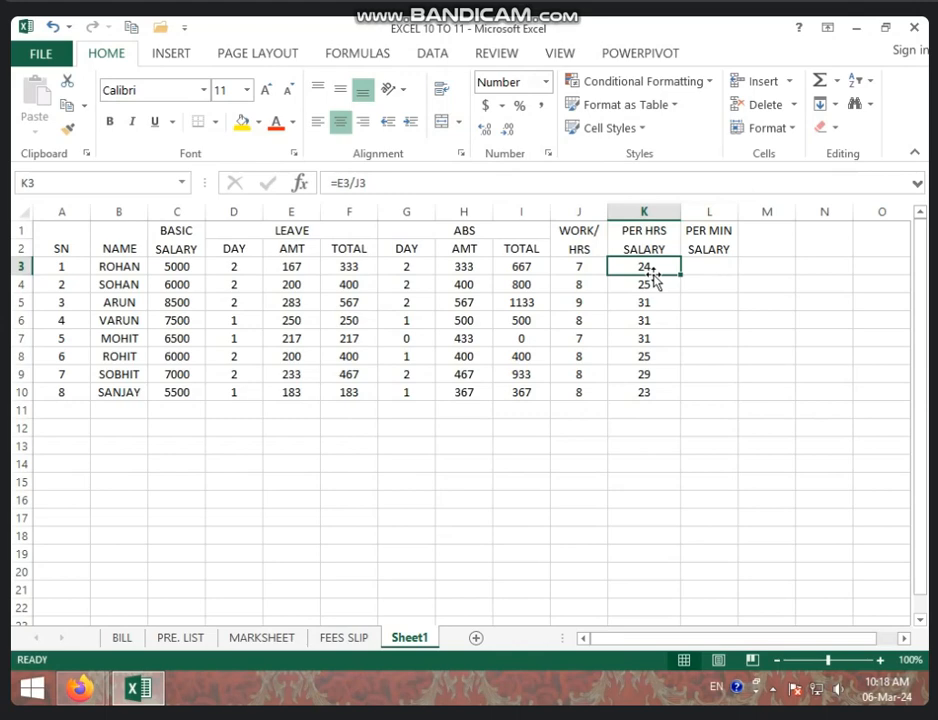
left_click(723, 263)
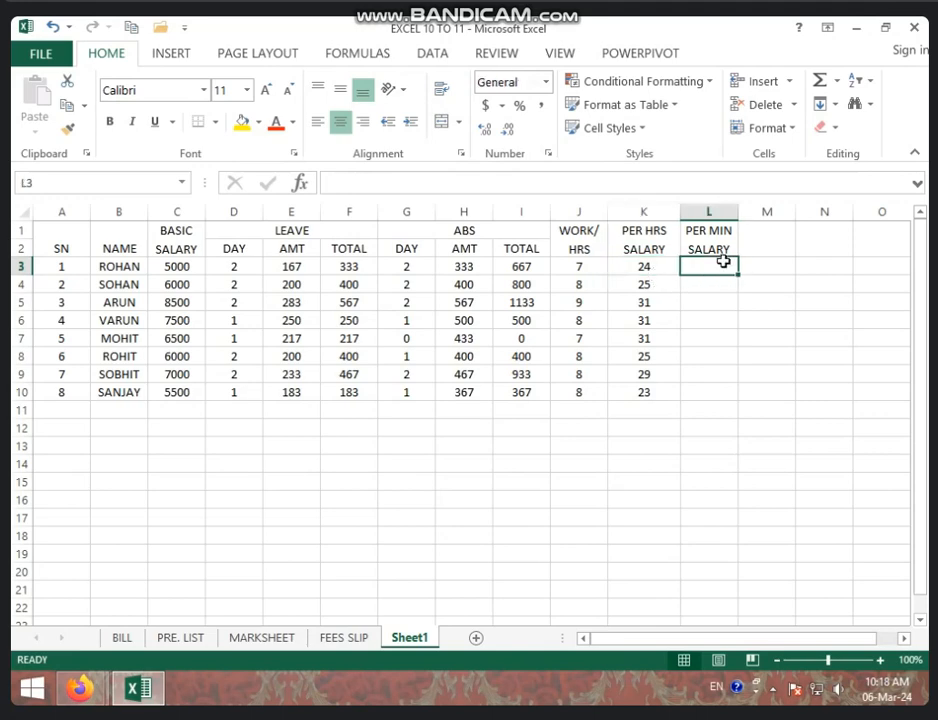
type("=")
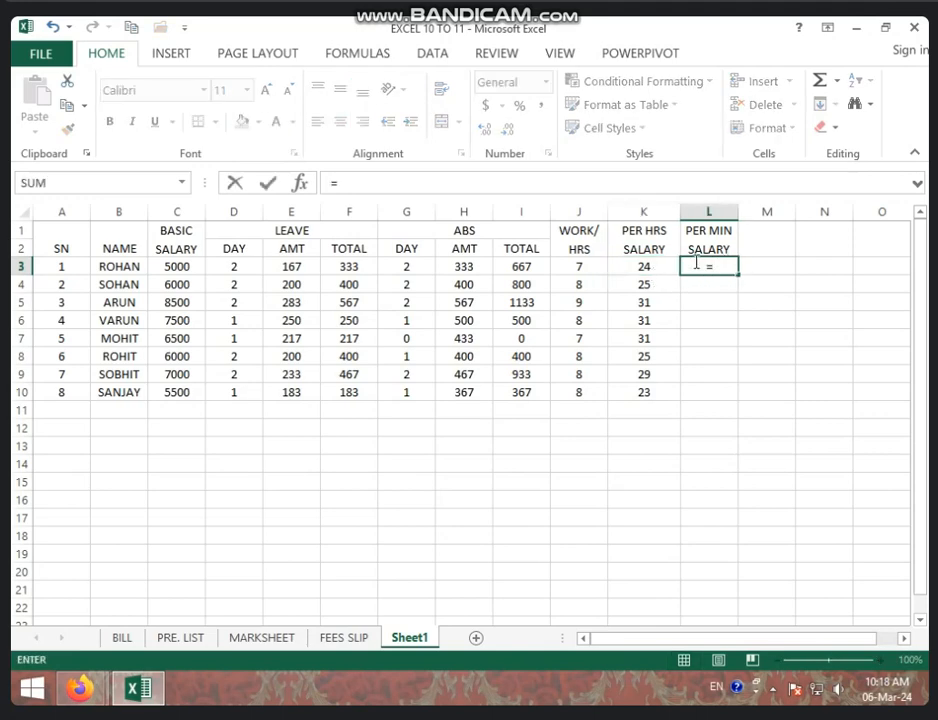
left_click(640, 266)
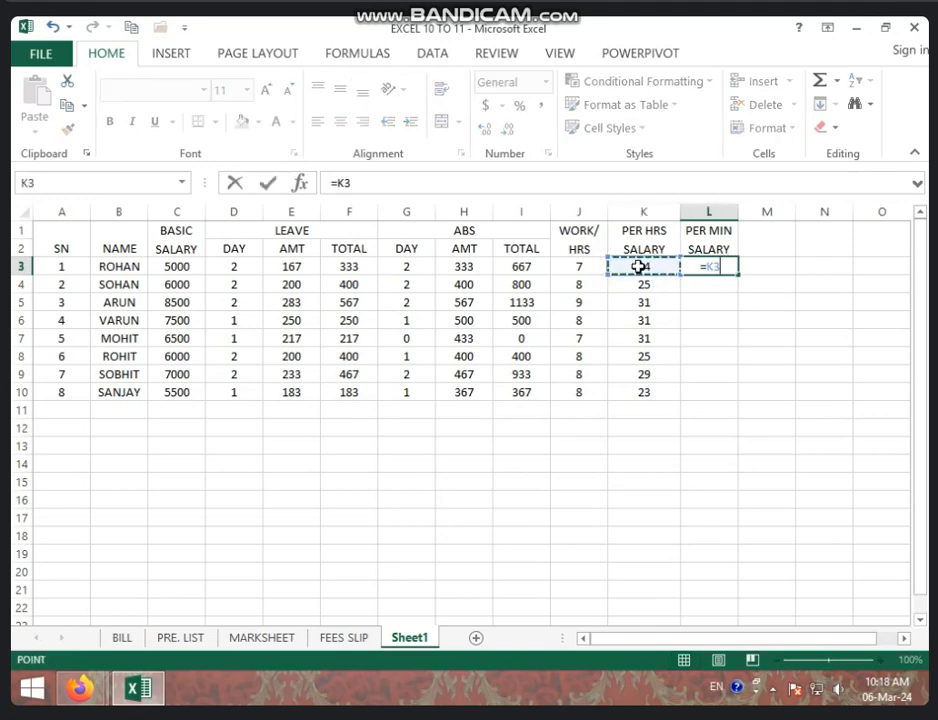
type("/")
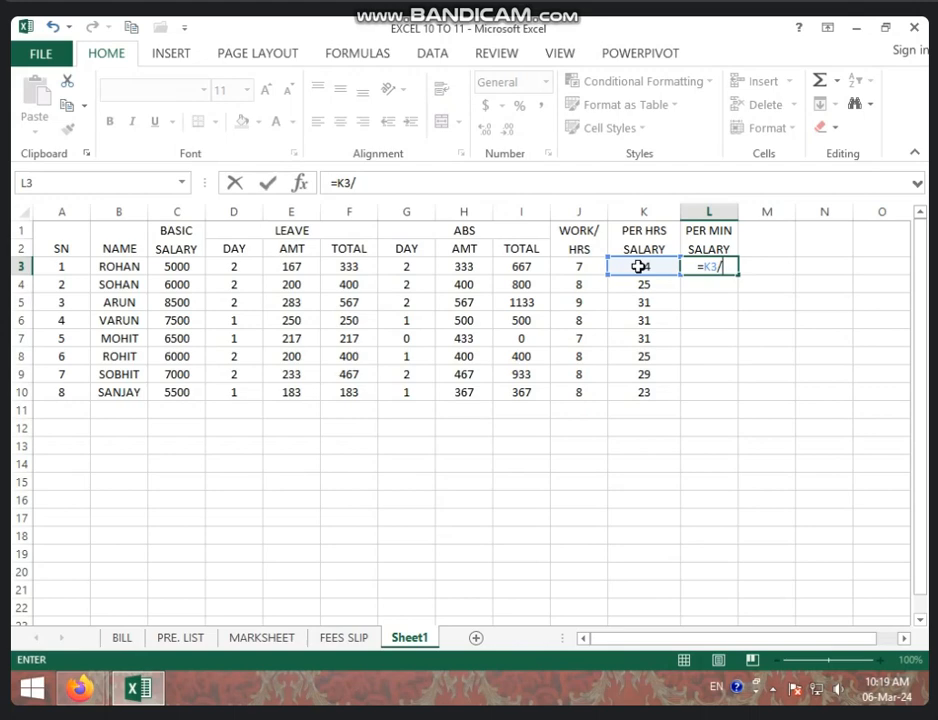
type("60")
key("Return")
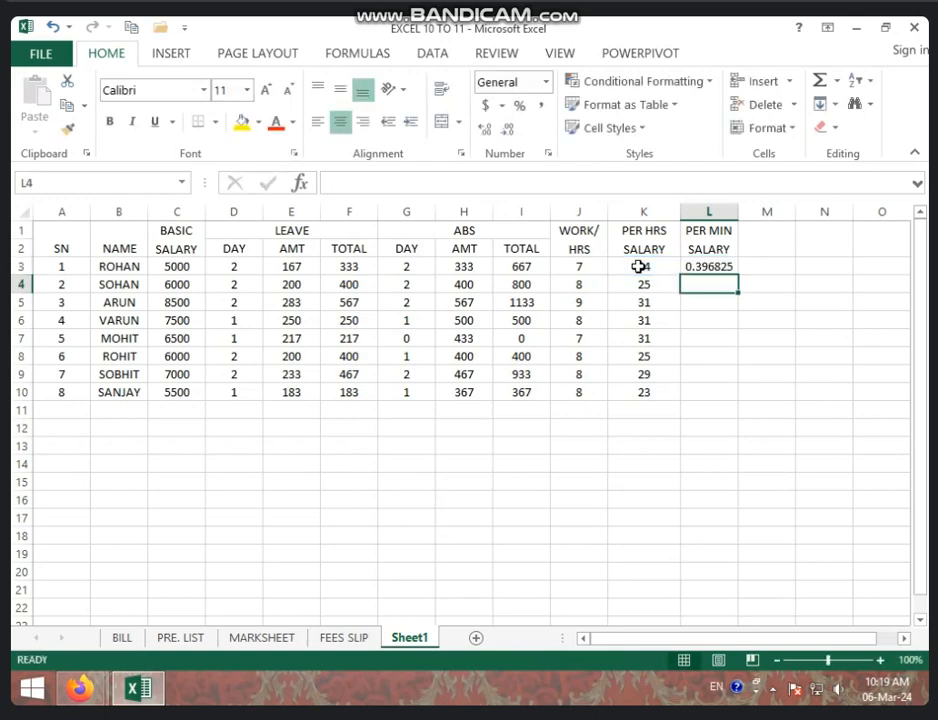
- Fill the per-minute salary formula down to L10 and display the results without decimal places
left_click(709, 268)
left_click_drag(738, 276, 738, 276)
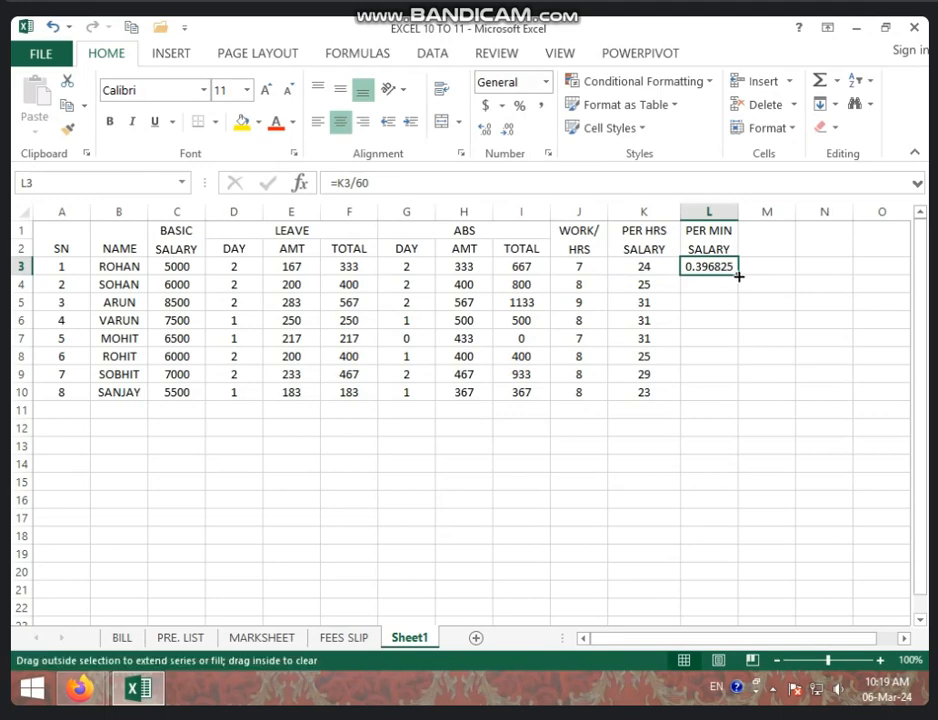
double_click(738, 276)
left_click(507, 130)
left_click(507, 130)
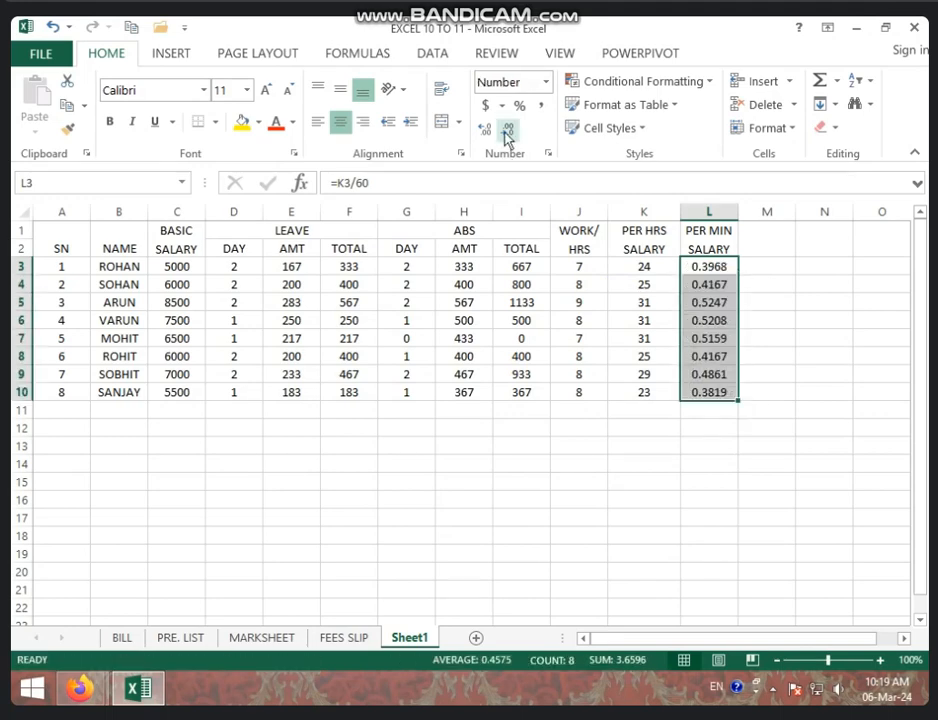
left_click(507, 133)
left_click(507, 133)
left_click(507, 133)
left_click(507, 133)
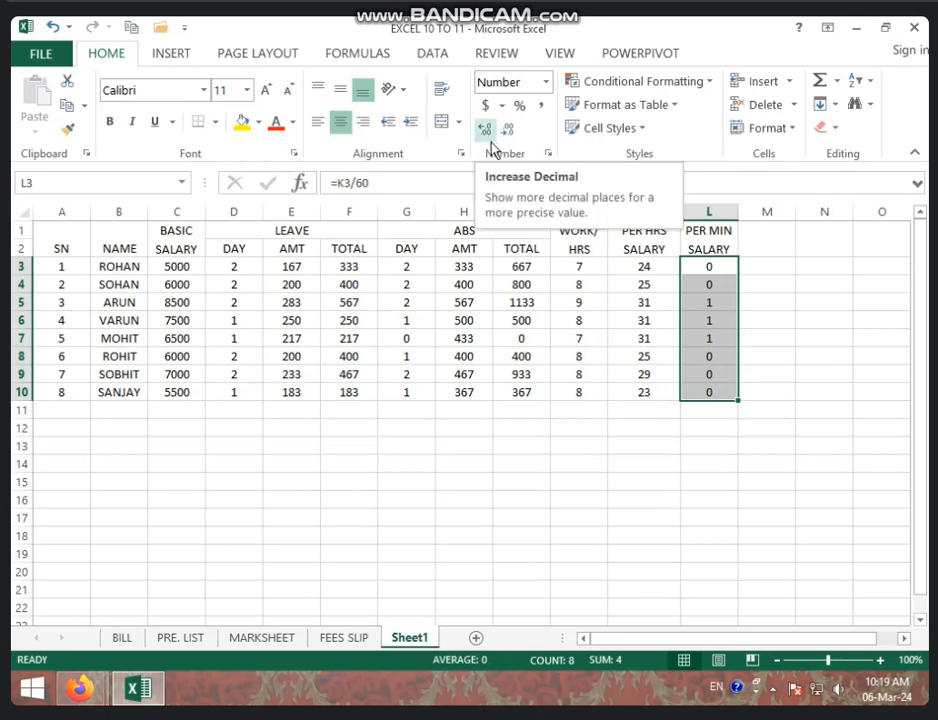
- Enter the heading LATE MIN as wrapped text in the merged header cell of column M and narrow the column slightly
left_click(767, 248)
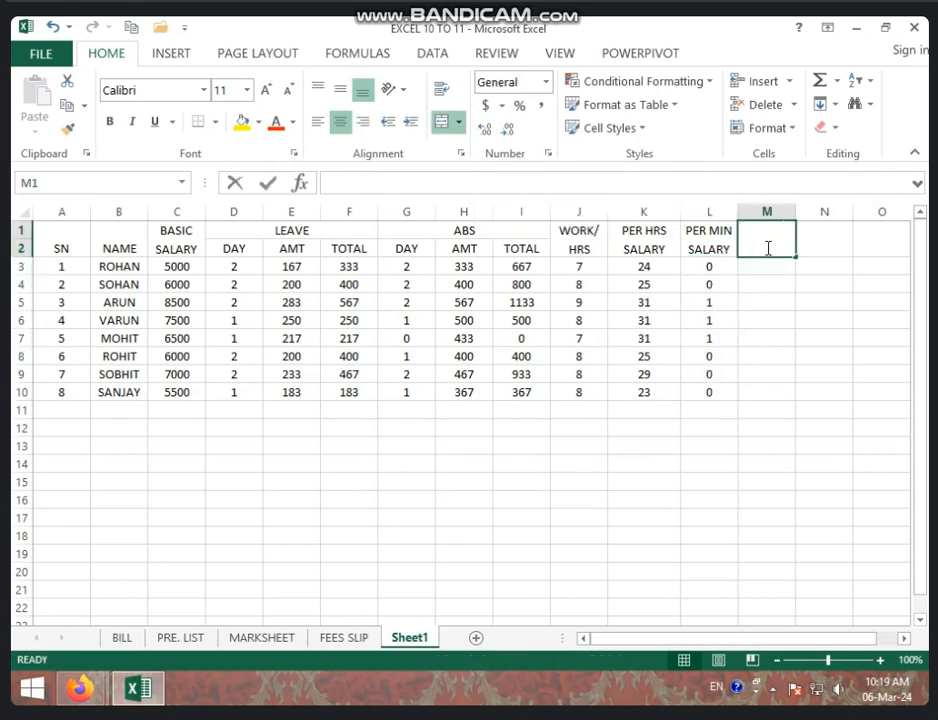
type("LATE")
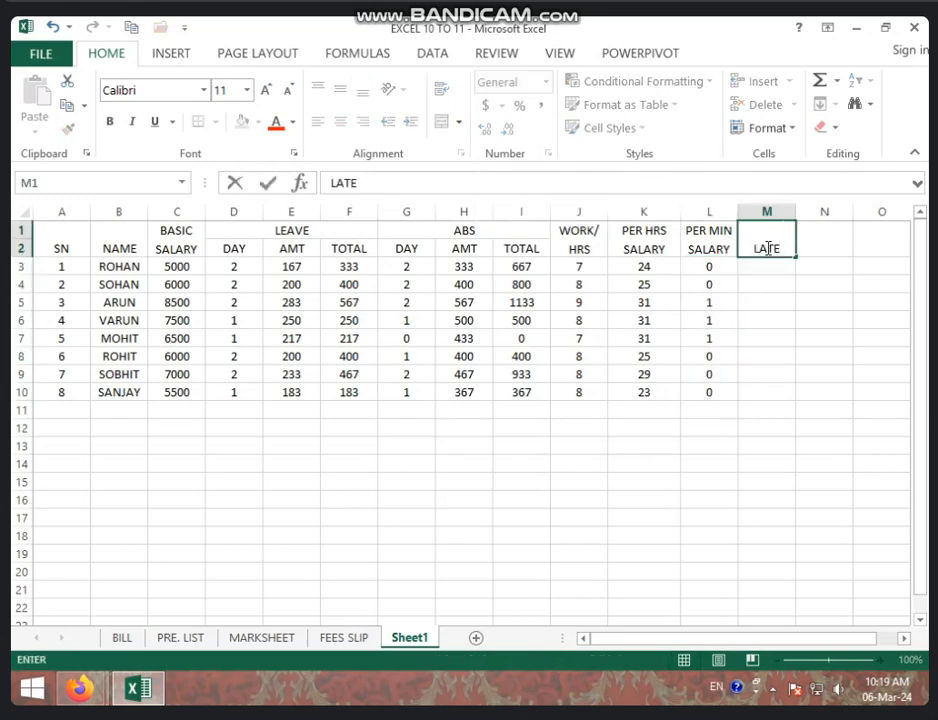
type(" MIN")
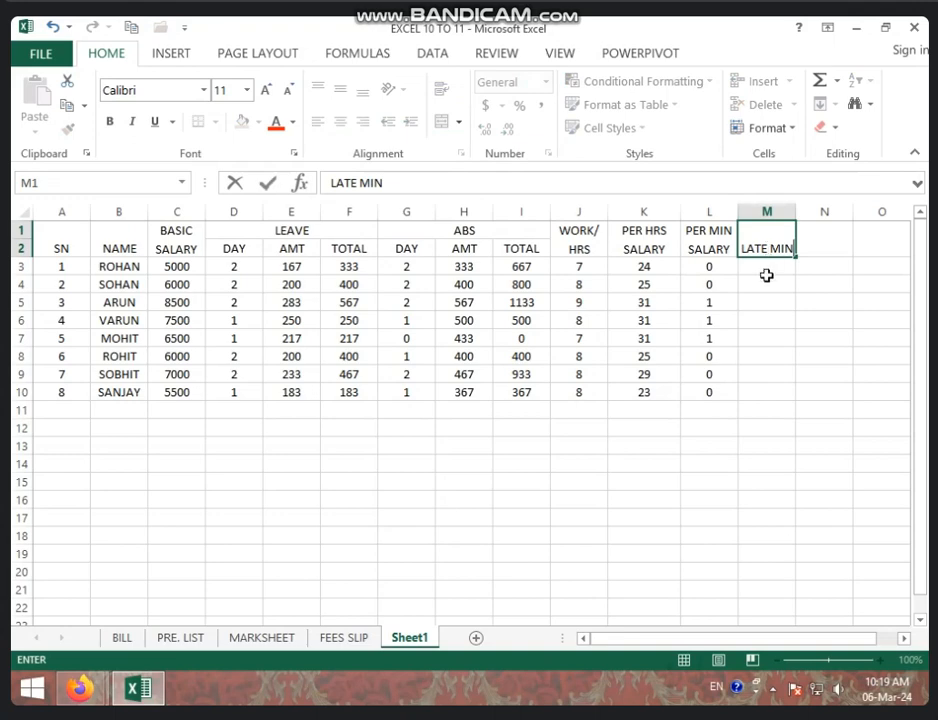
key("ctrl+Return")
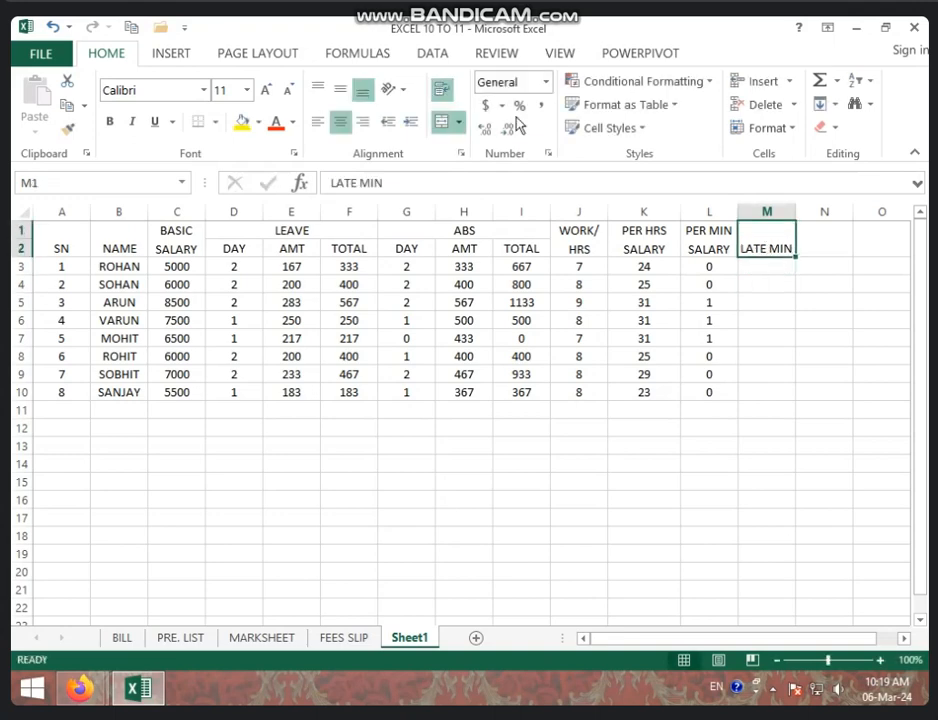
left_click_drag(795, 213, 786, 213)
left_click(778, 274)
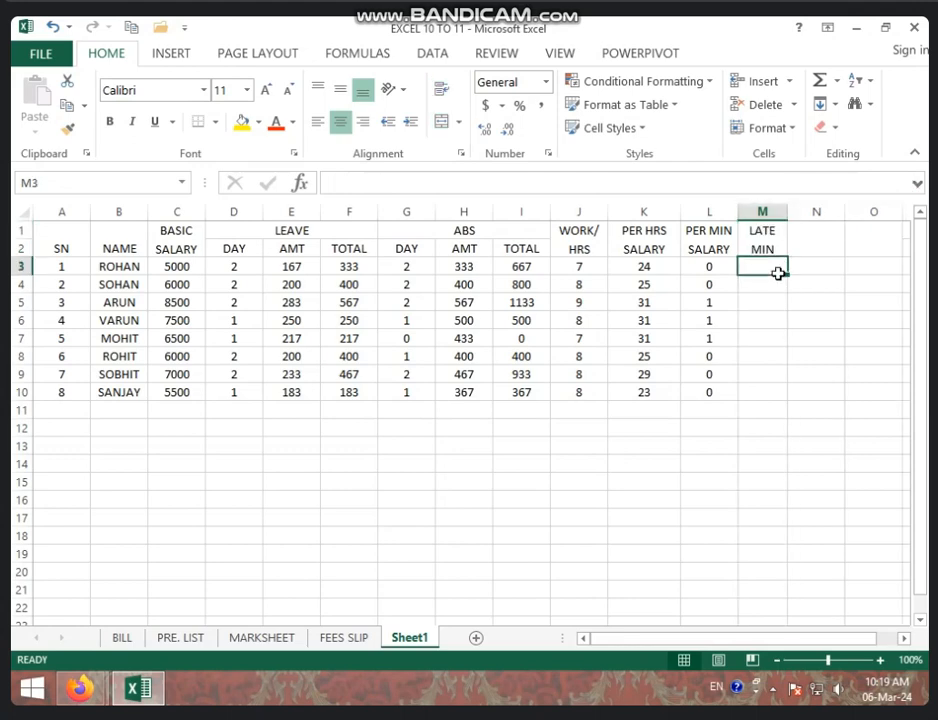